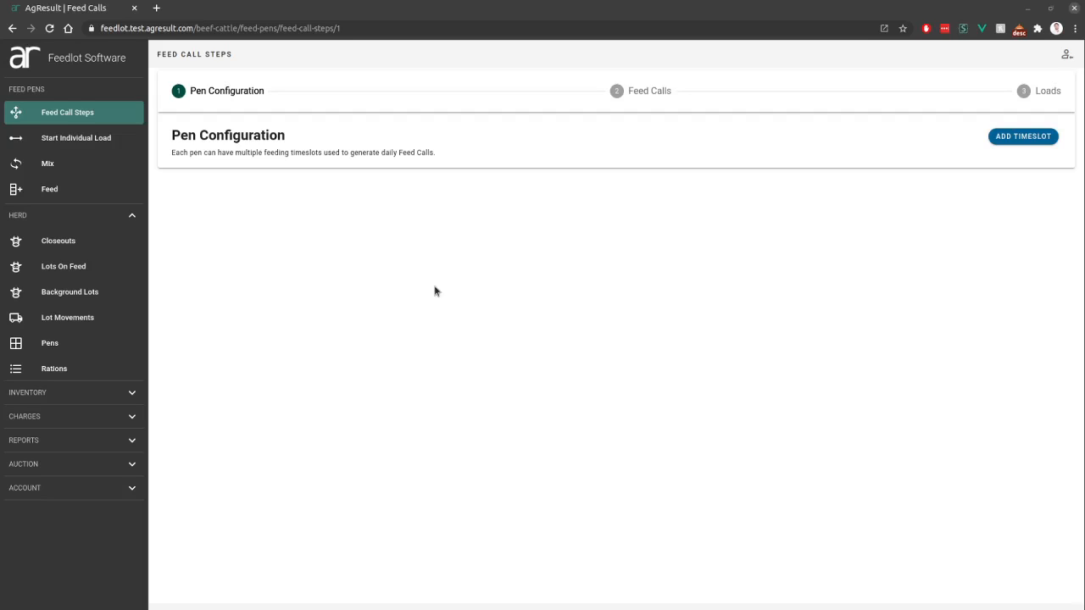
# Add a Morning feeding timeslot for Pen 1 with ration 63 no CHIPS and 1000 target pounds, and save it
pyautogui.click(1013, 139)
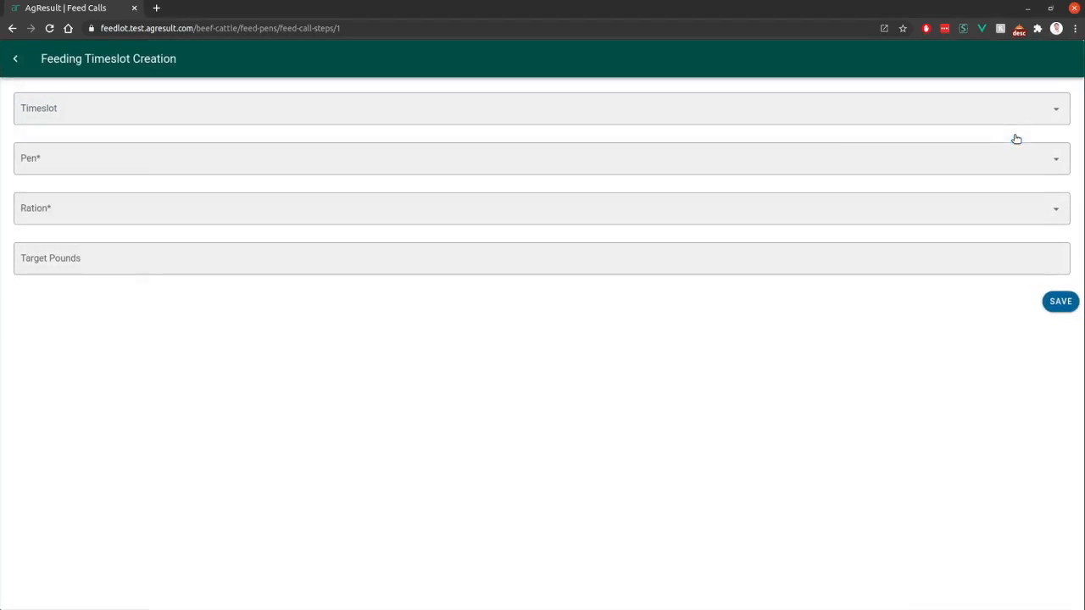
pyautogui.click(269, 111)
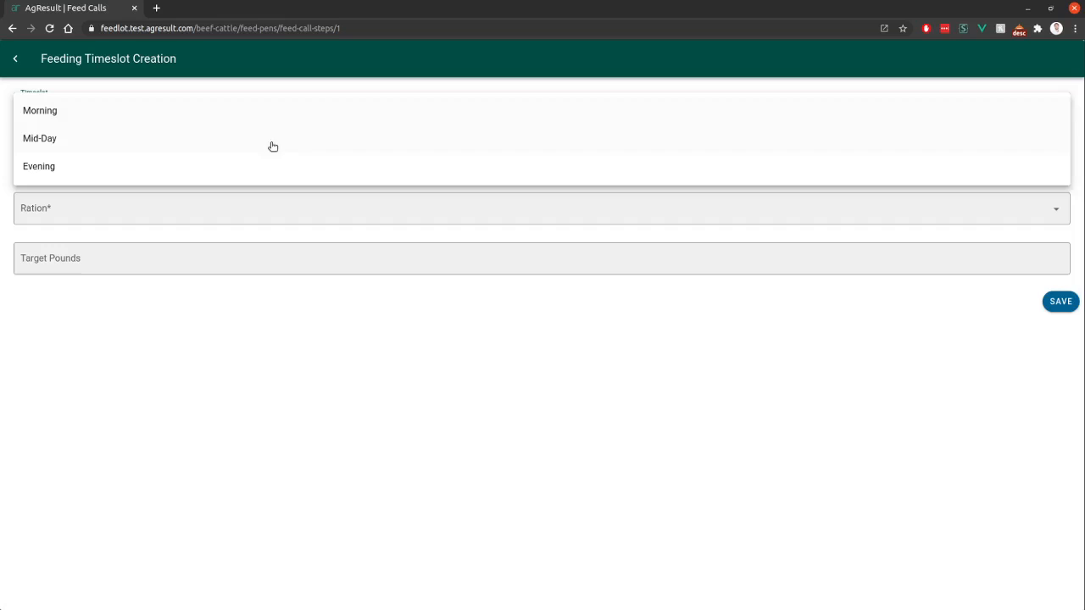
pyautogui.click(224, 126)
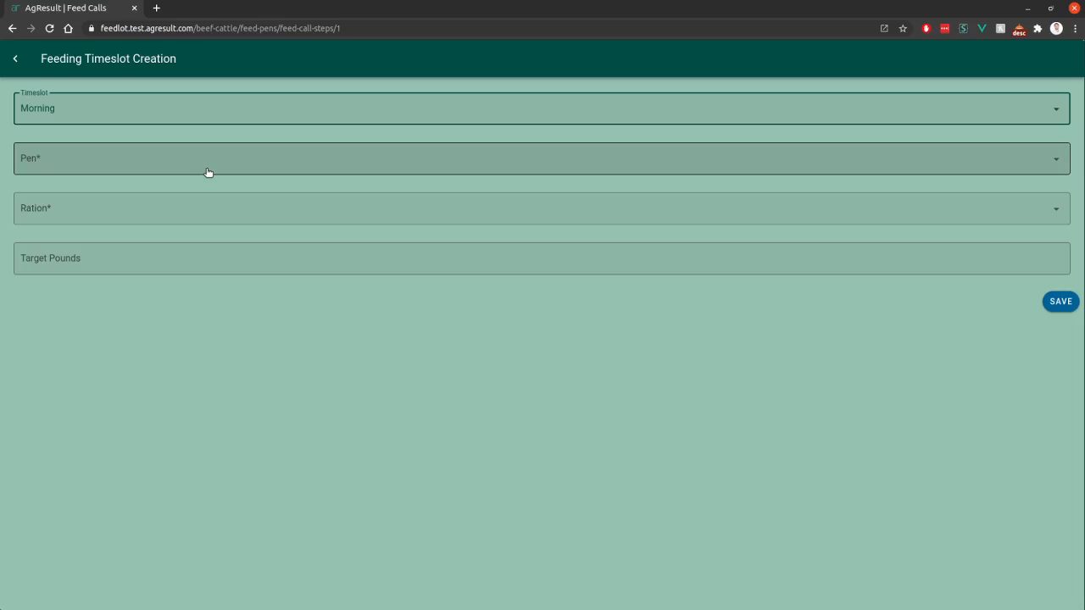
pyautogui.click(208, 172)
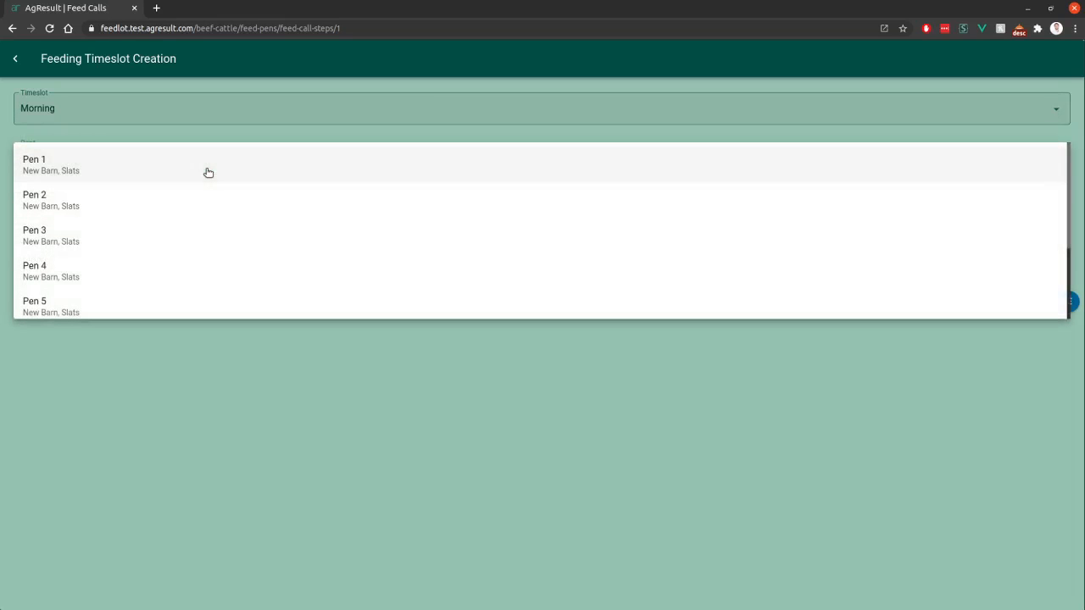
pyautogui.click(209, 172)
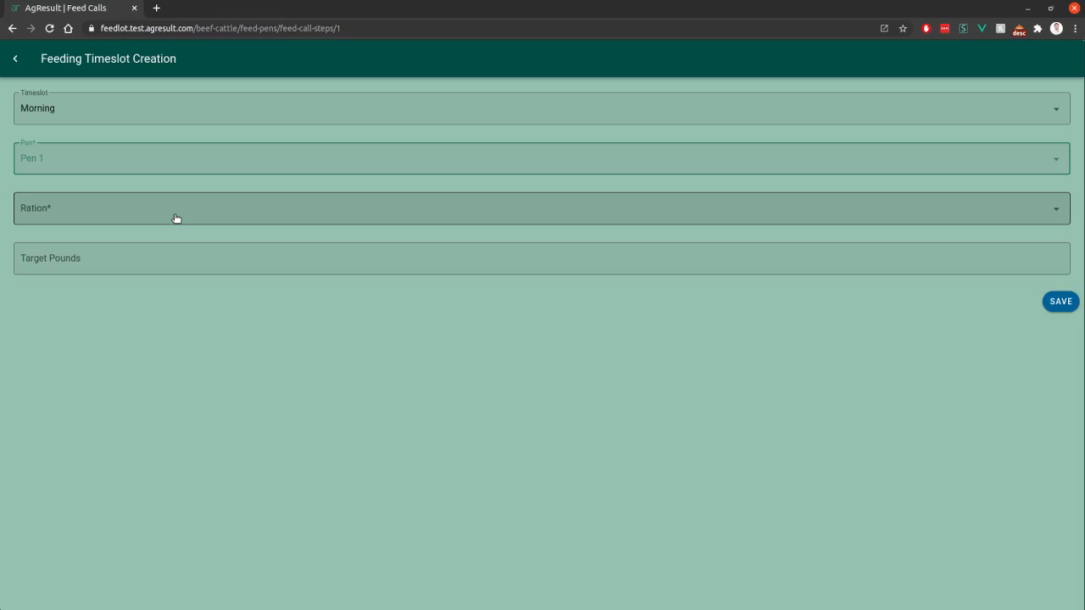
pyautogui.click(176, 217)
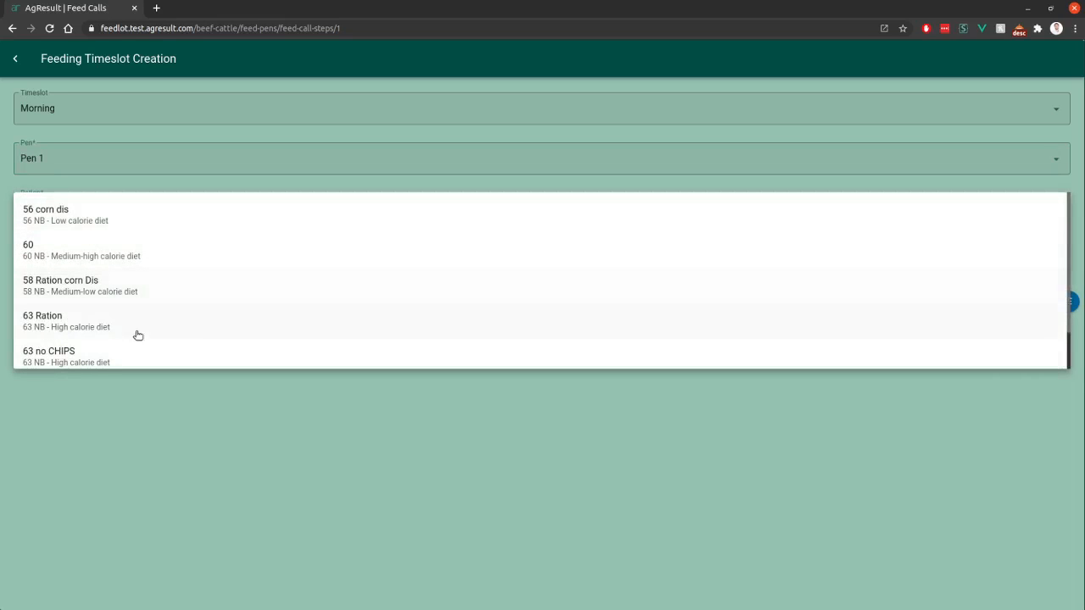
pyautogui.click(123, 354)
pyautogui.click(106, 261)
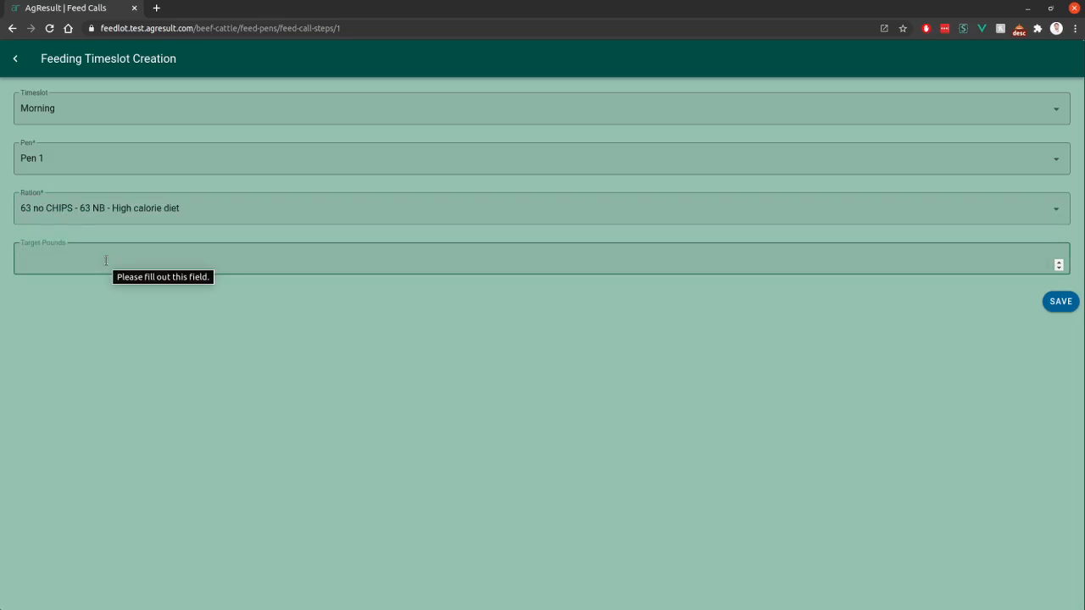
pyautogui.write('1000')
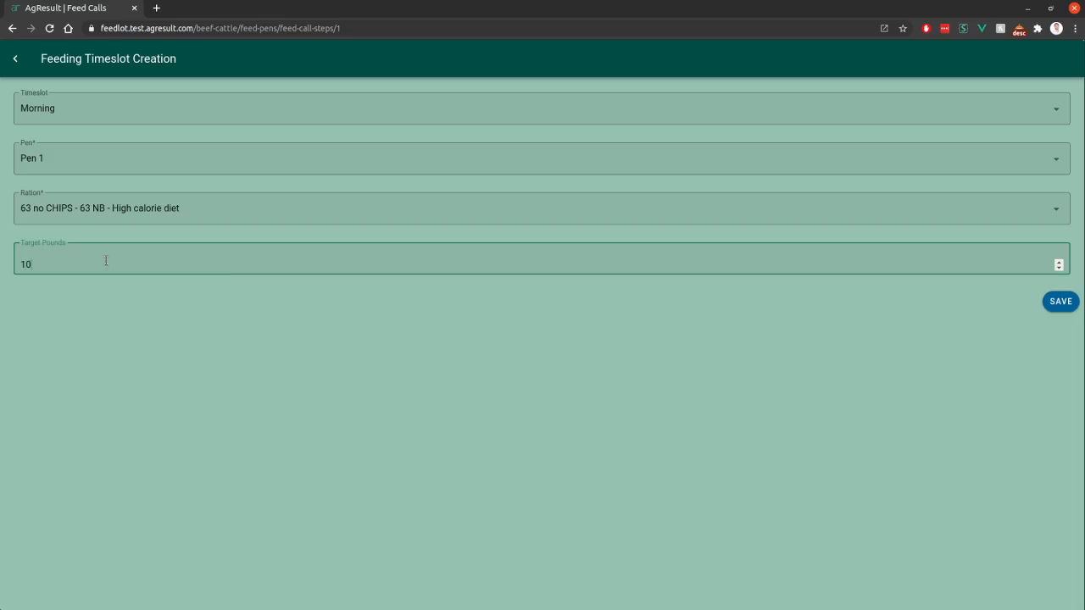
pyautogui.click(1065, 302)
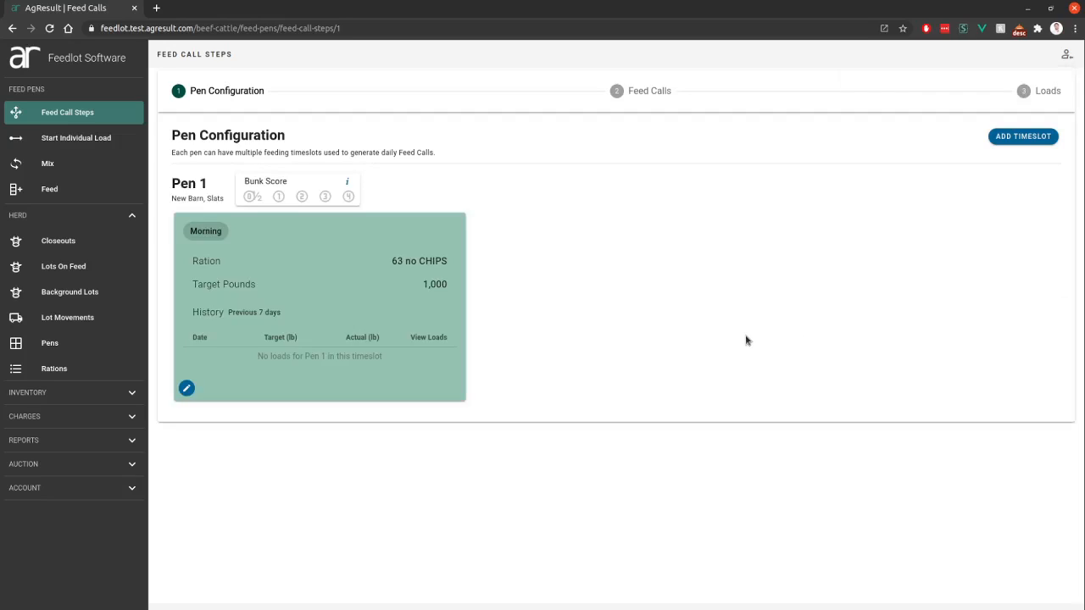
# Add a Morning feeding timeslot for Pen 2 with ration 63 no CHIPS and 1500 target pounds, and save it
pyautogui.click(1021, 138)
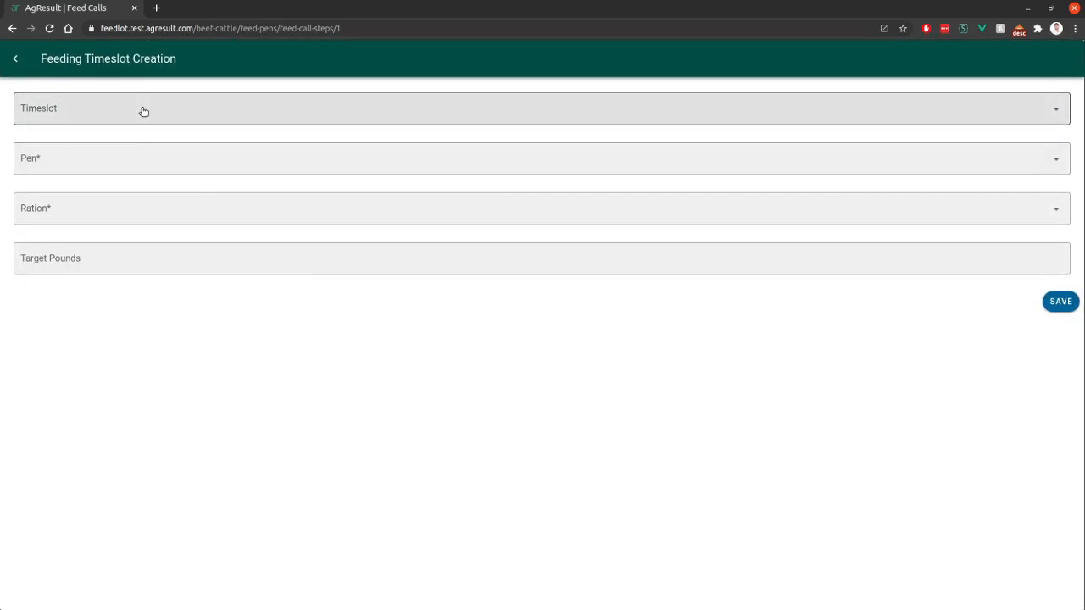
pyautogui.click(142, 110)
pyautogui.click(136, 113)
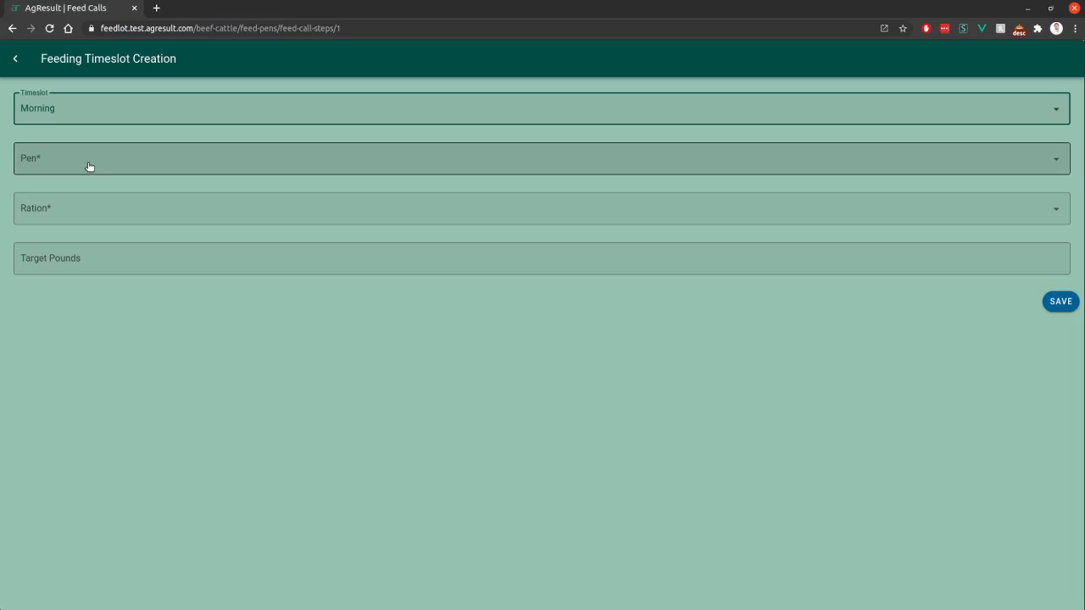
pyautogui.click(90, 162)
pyautogui.click(64, 201)
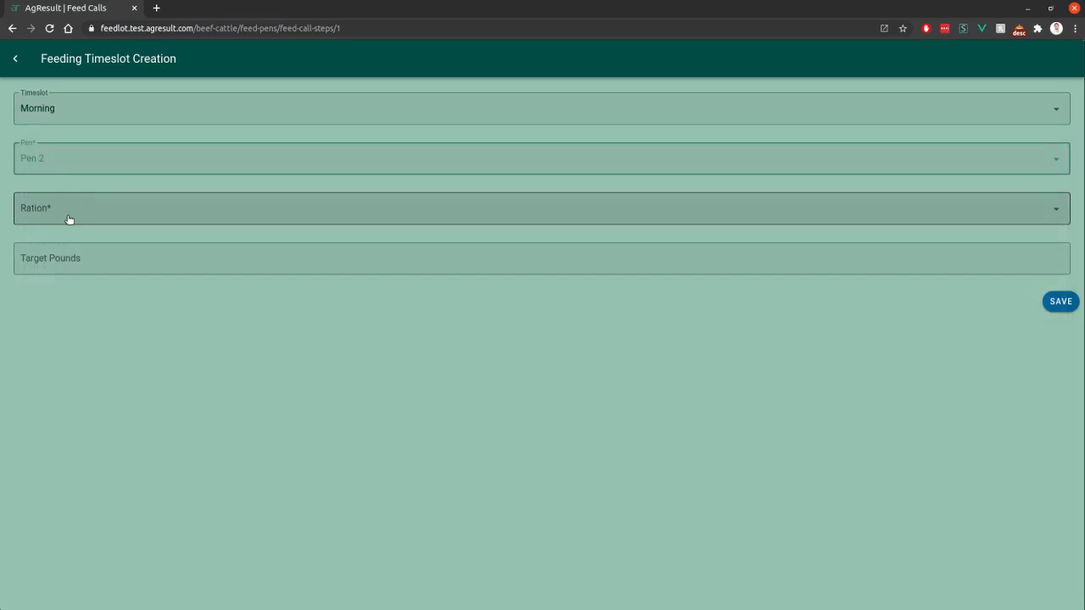
pyautogui.click(69, 218)
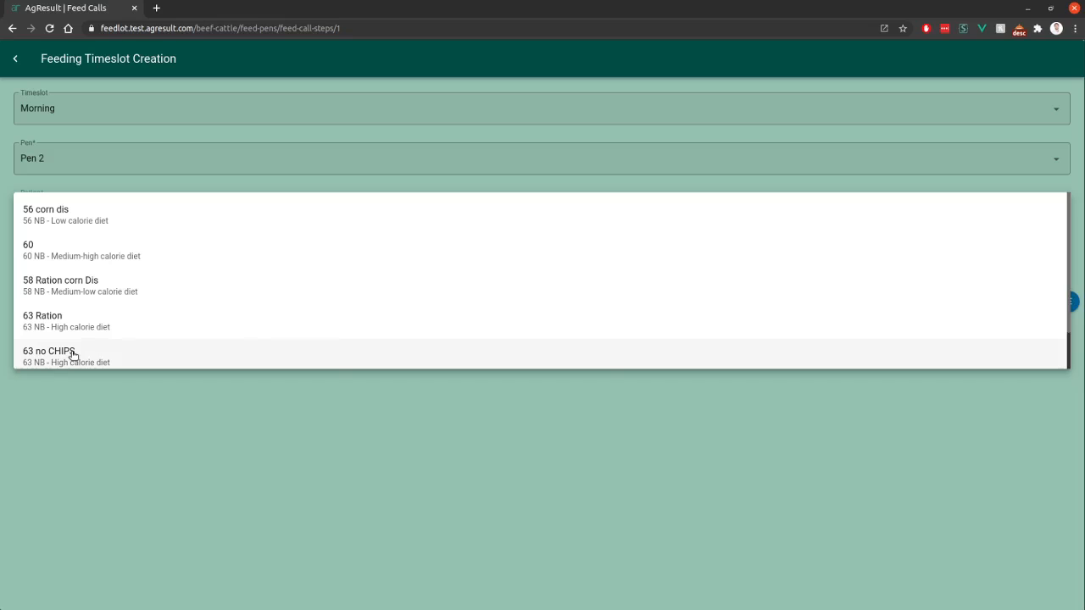
pyautogui.click(72, 354)
pyautogui.click(57, 254)
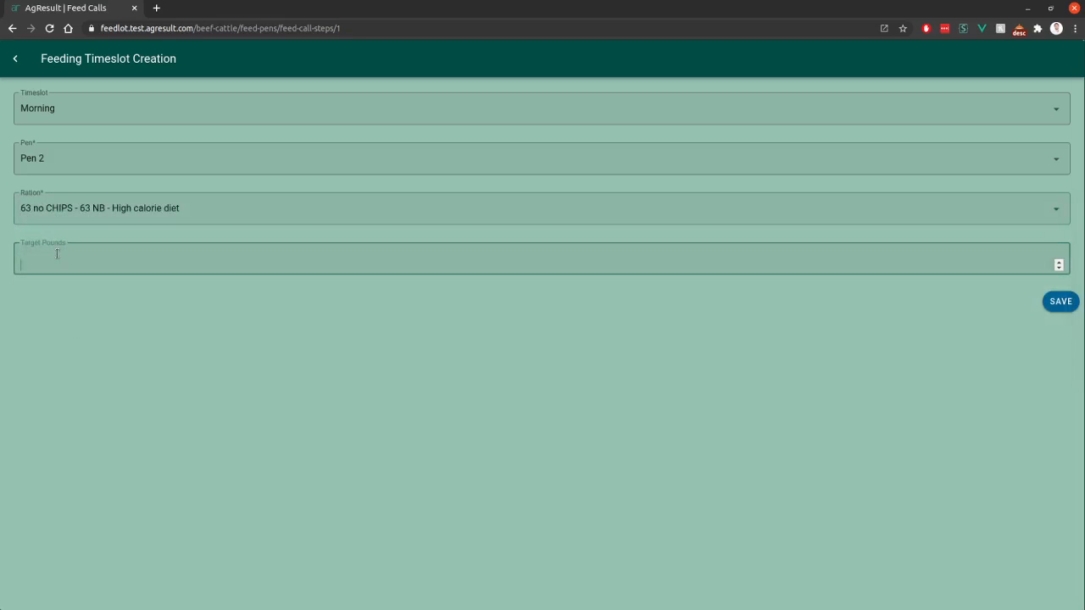
pyautogui.write('1500')
pyautogui.click(1062, 305)
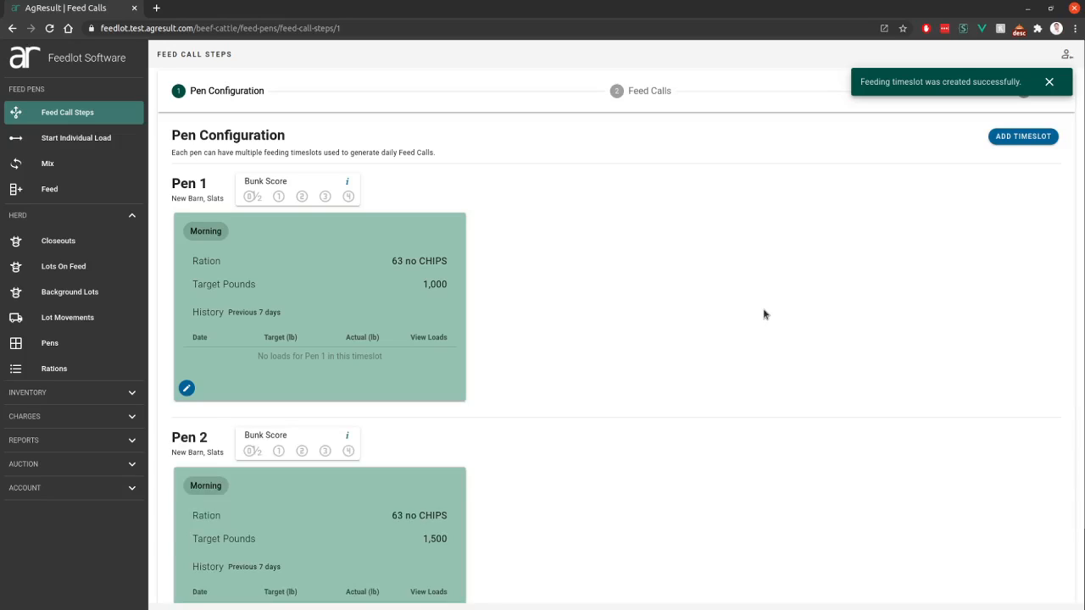
# Add an Evening feeding timeslot for Pen 1 with ration 63 no CHIPS and 1000 target pounds, and save it
pyautogui.scroll(-1, 659, 416)
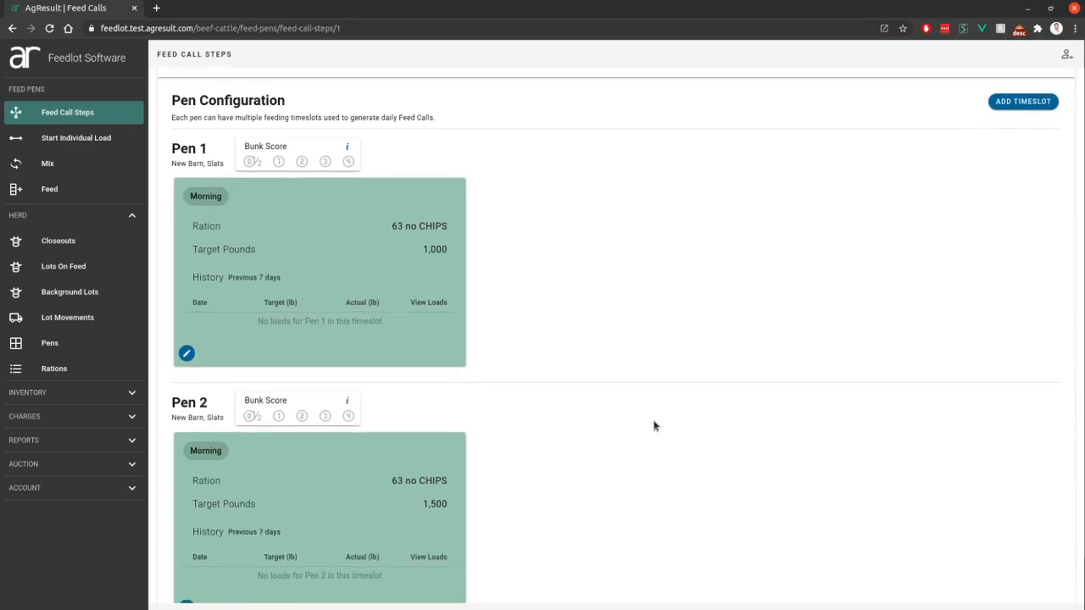
pyautogui.scroll(1, 654, 425)
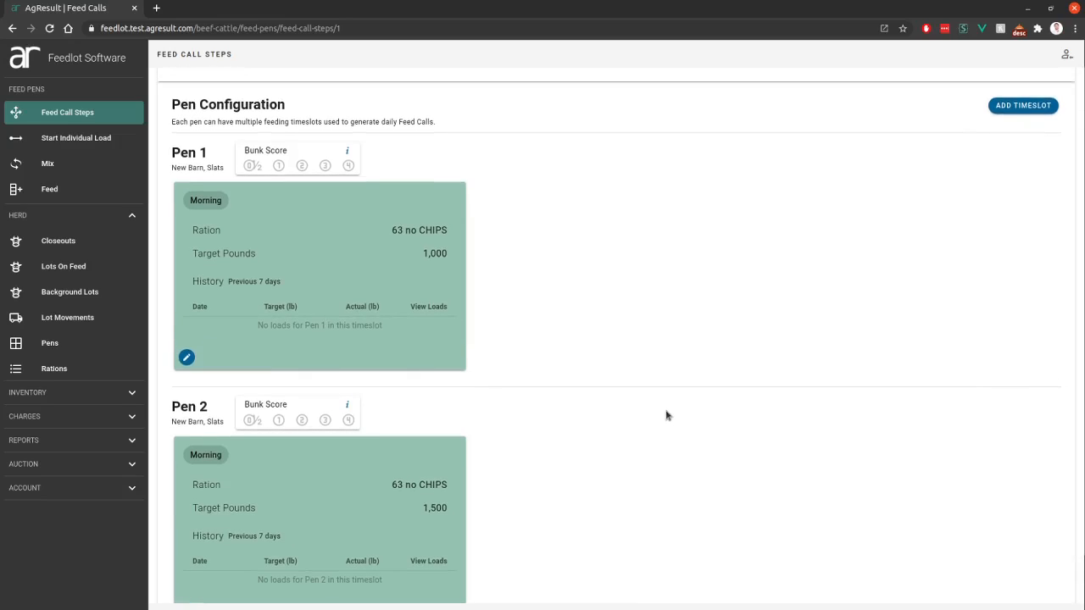
pyautogui.click(1029, 105)
pyautogui.click(159, 111)
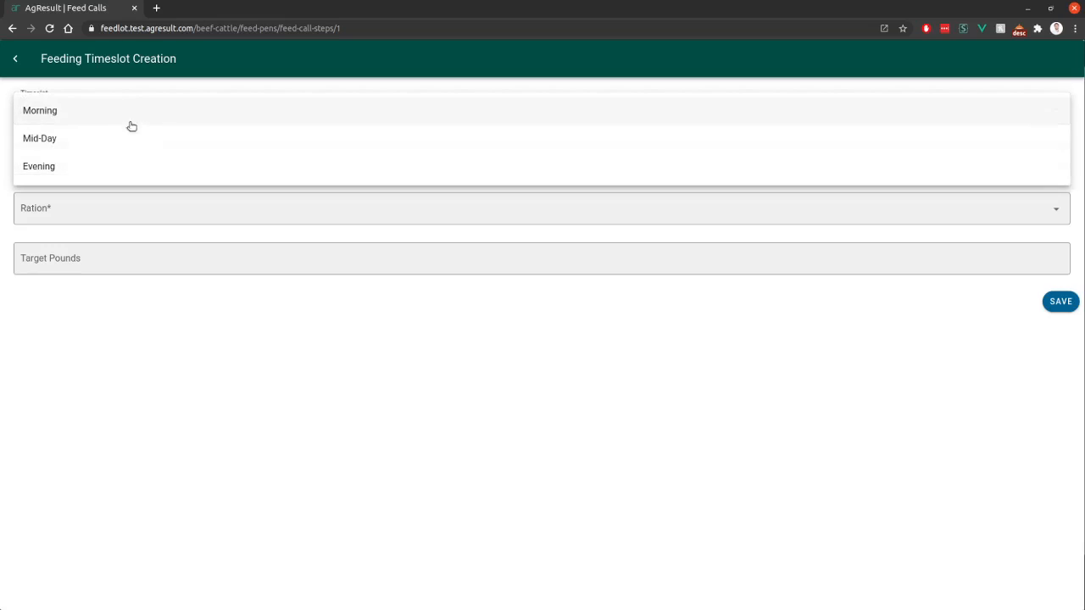
pyautogui.click(89, 166)
pyautogui.click(90, 162)
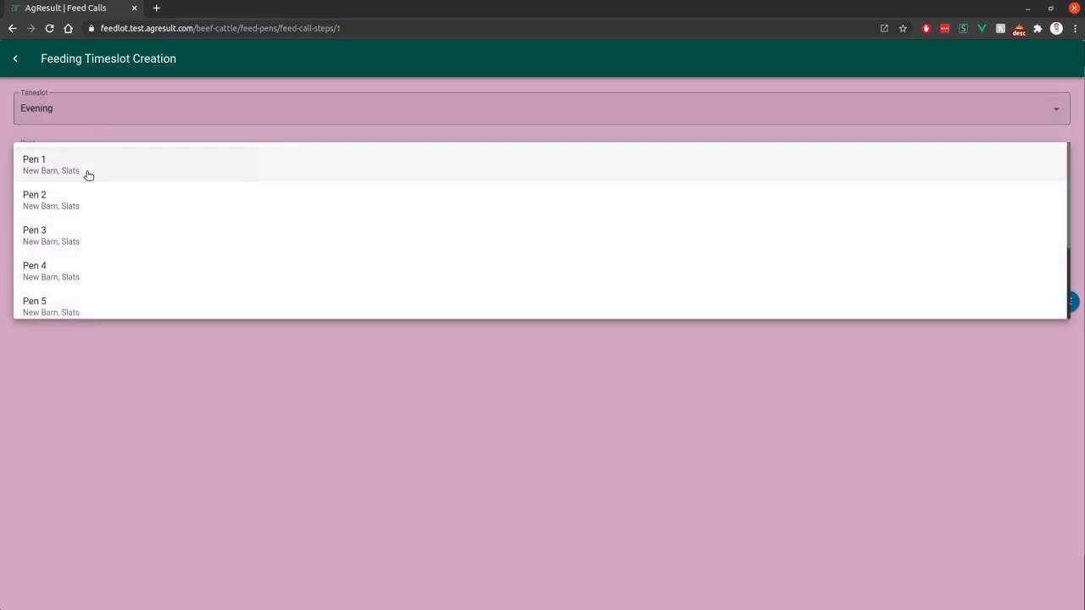
pyautogui.click(88, 175)
pyautogui.click(81, 214)
pyautogui.click(66, 354)
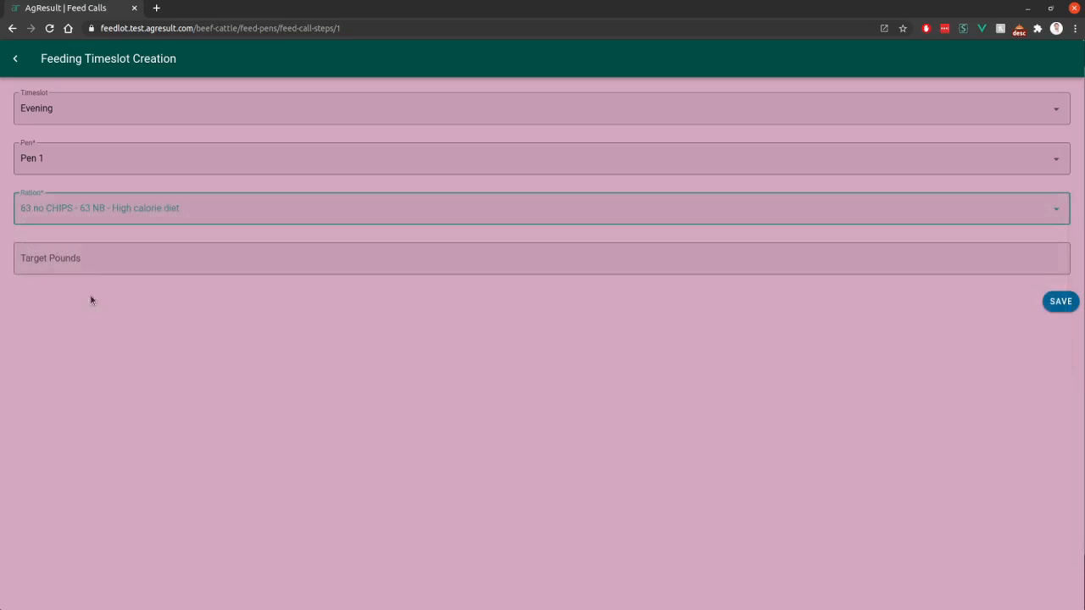
pyautogui.click(83, 260)
pyautogui.write('1000')
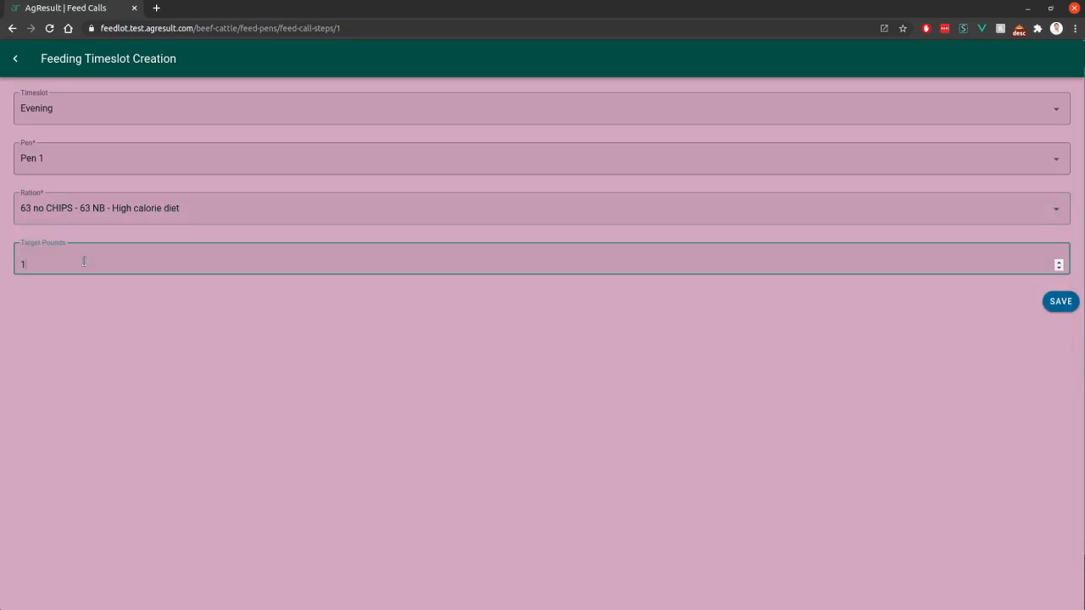
pyautogui.click(1057, 307)
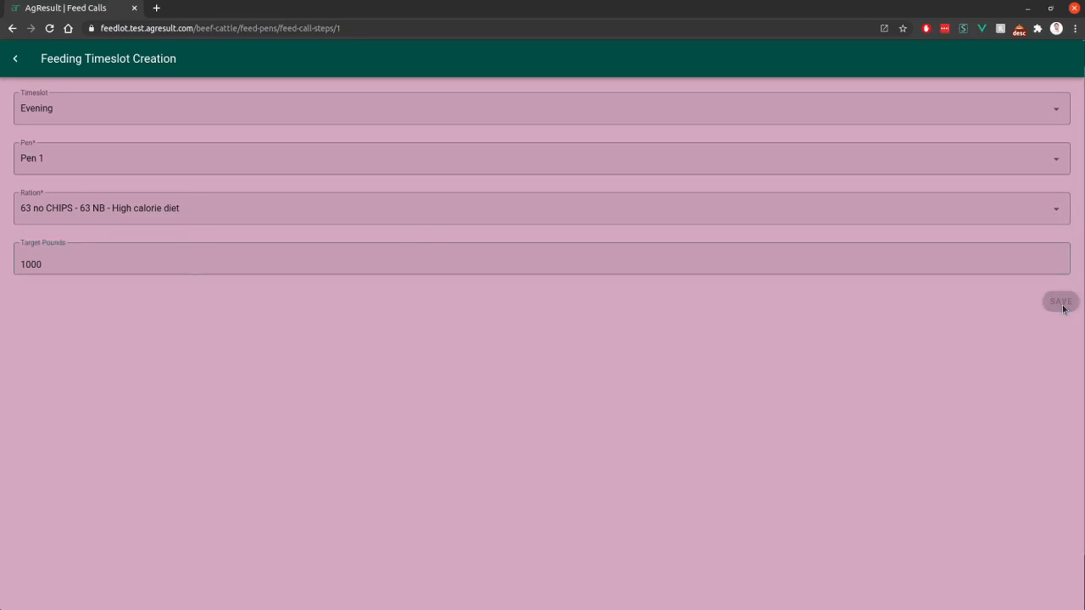
# Add an Evening feeding timeslot for Pen 2 with ration 63 no CHIPS and 1600 target pounds, and save it
pyautogui.click(1021, 106)
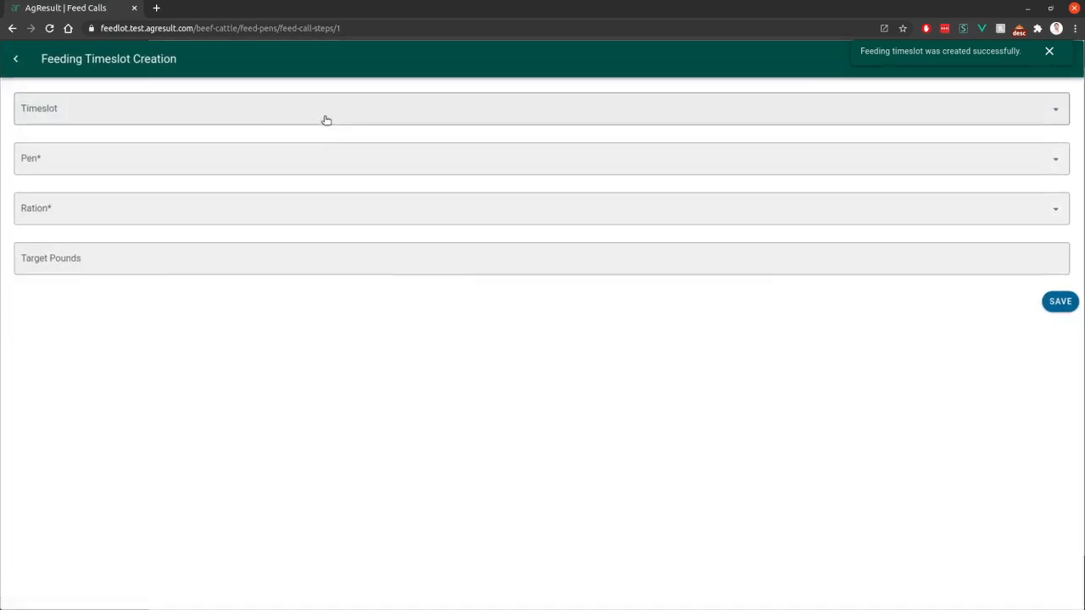
pyautogui.click(72, 110)
pyautogui.click(59, 166)
pyautogui.click(62, 166)
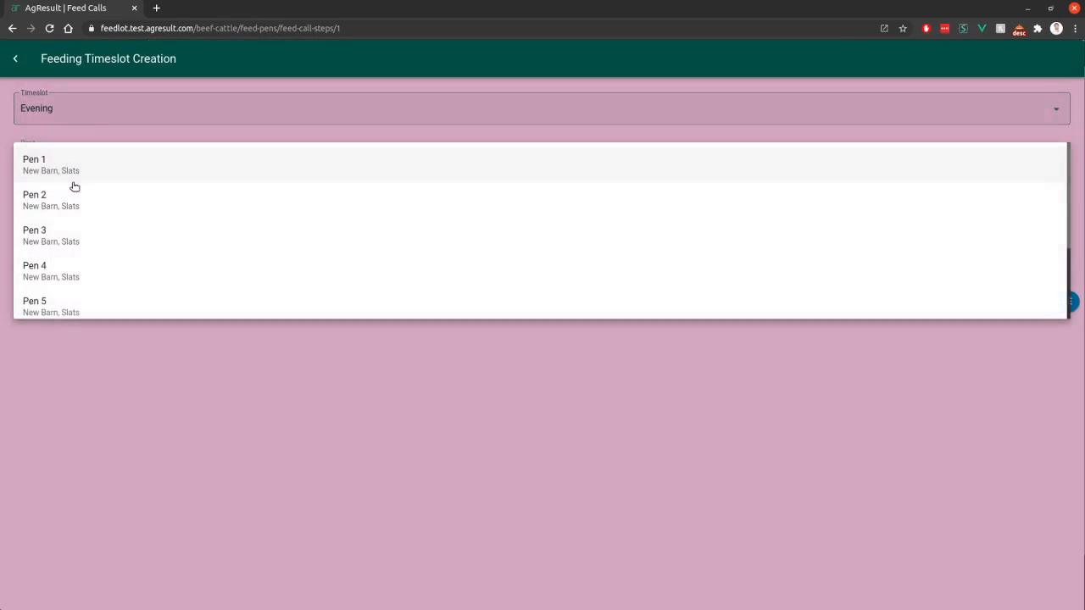
pyautogui.click(73, 204)
pyautogui.click(67, 211)
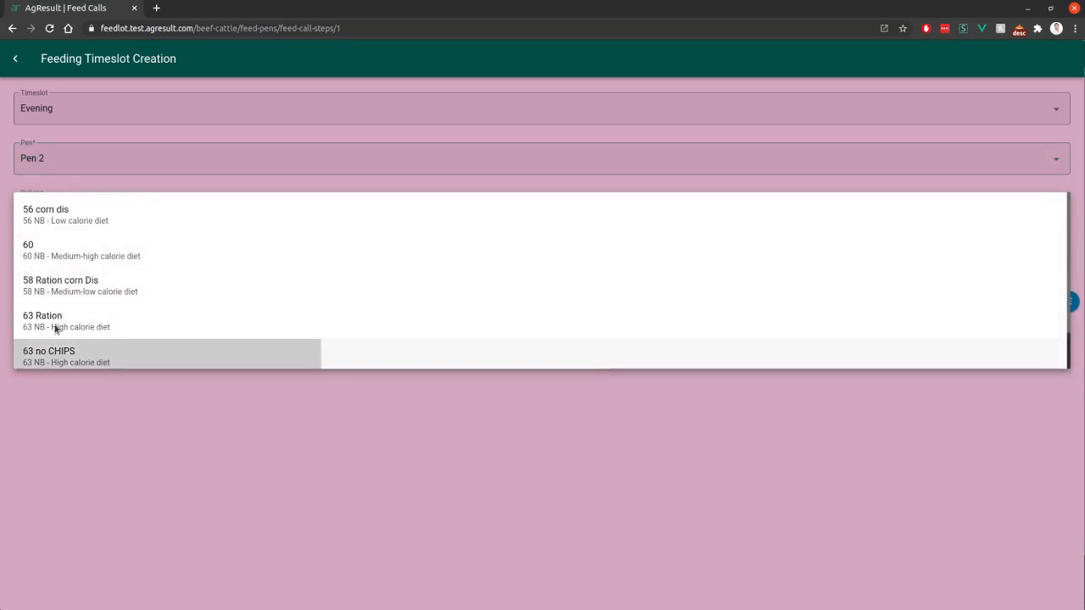
pyautogui.click(55, 354)
pyautogui.click(50, 266)
pyautogui.write('1')
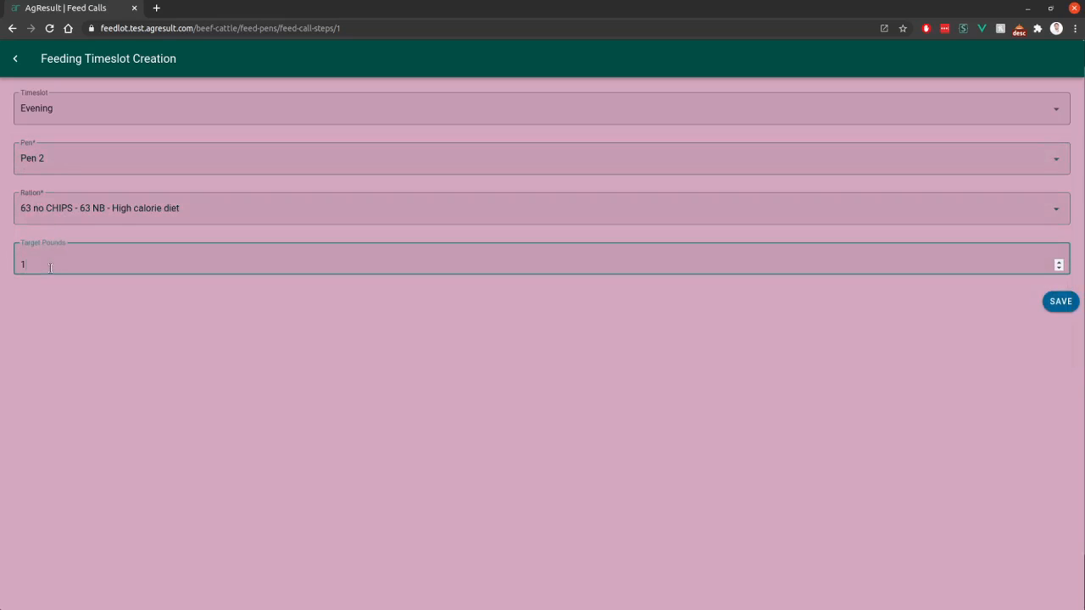
pyautogui.write('600')
pyautogui.click(1060, 301)
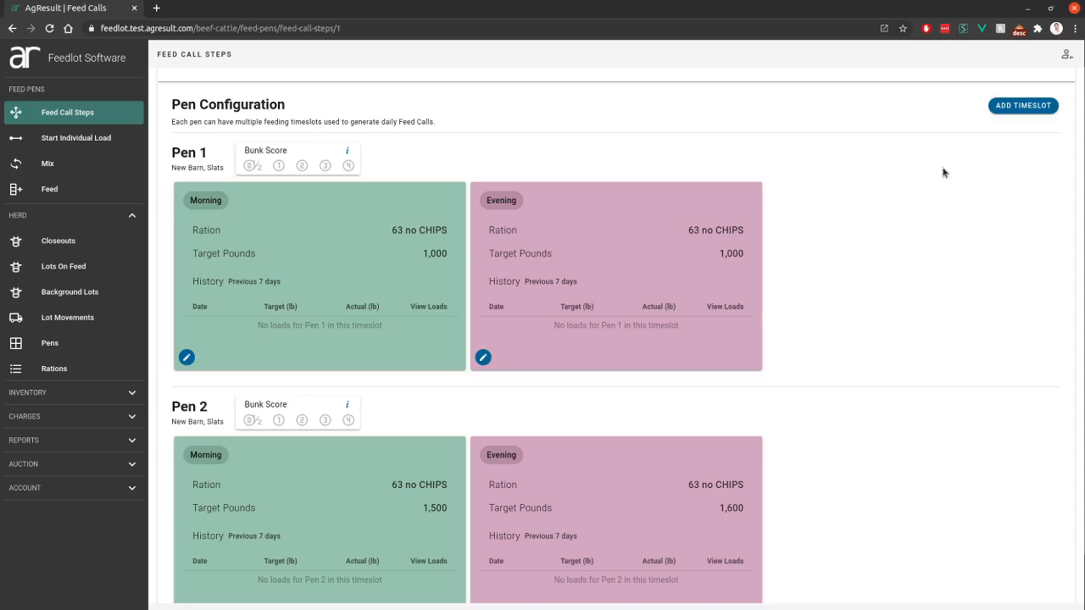
# Add a Morning feeding timeslot for Pen 3 with ration 60 (60 NB) and 2000 target pounds, and save it
pyautogui.click(1026, 107)
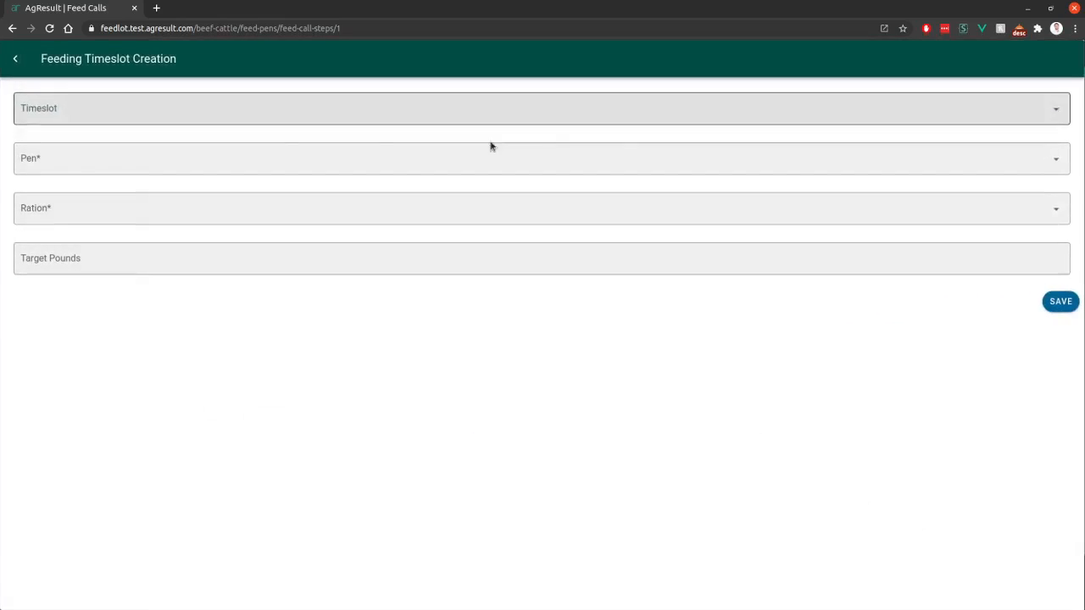
pyautogui.click(148, 120)
pyautogui.click(147, 122)
pyautogui.click(130, 161)
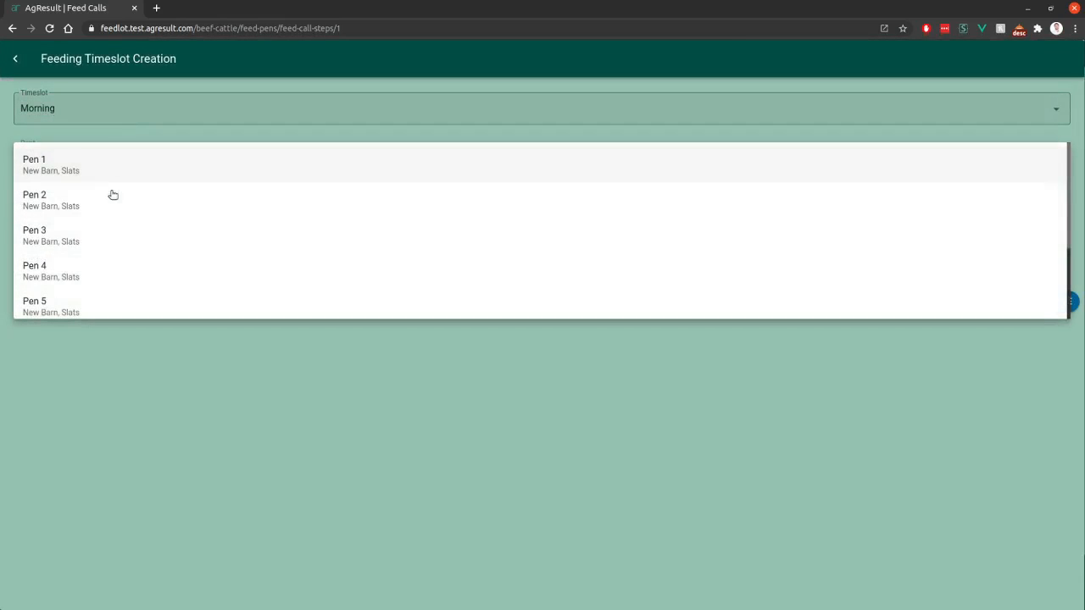
pyautogui.click(85, 237)
pyautogui.click(79, 211)
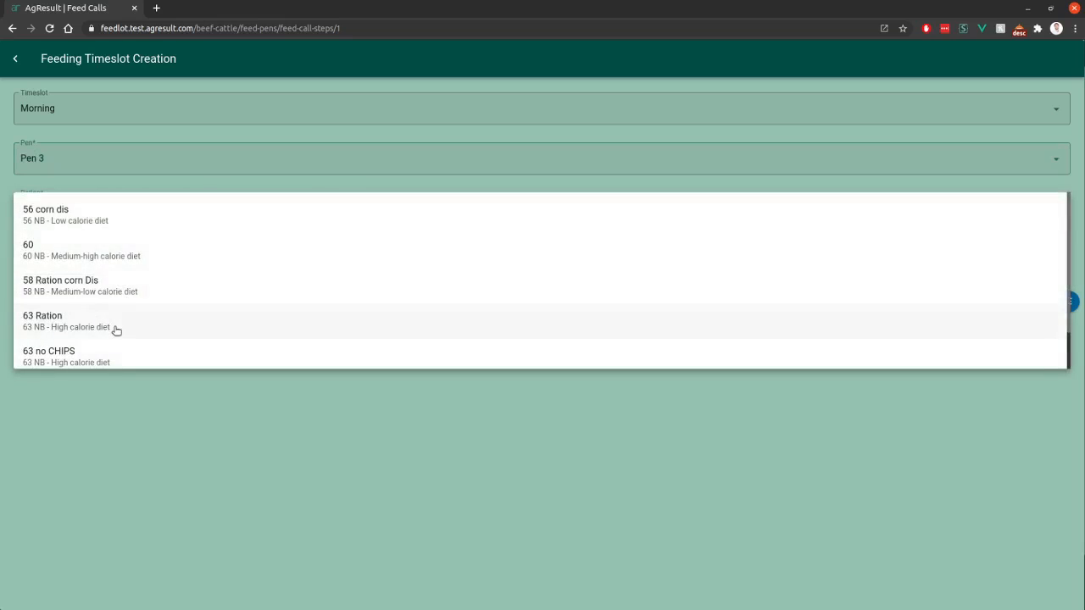
pyautogui.click(118, 257)
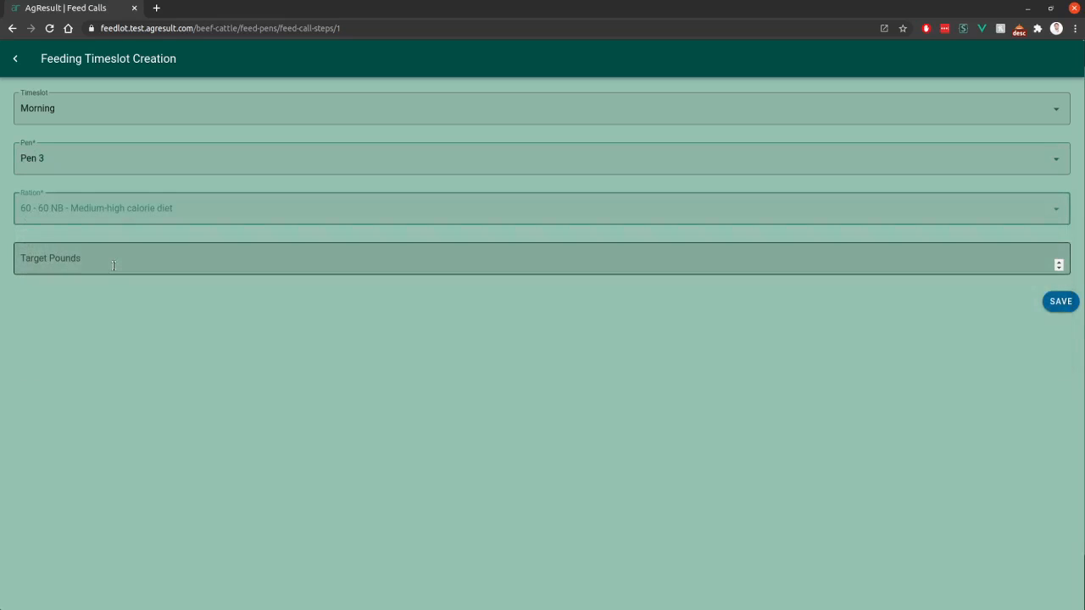
pyautogui.click(114, 264)
pyautogui.write('2000')
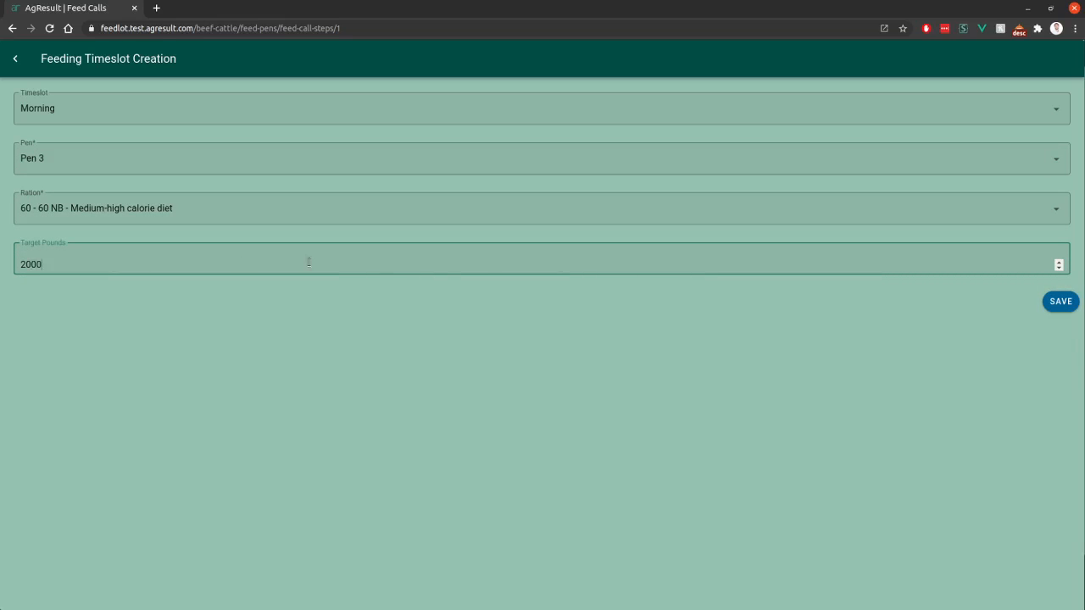
pyautogui.click(1066, 303)
# Add an Evening feeding timeslot for Pen 3 with ration 60 (60 NB) and 2100 target pounds, and save it
pyautogui.scroll(-5, 932, 319)
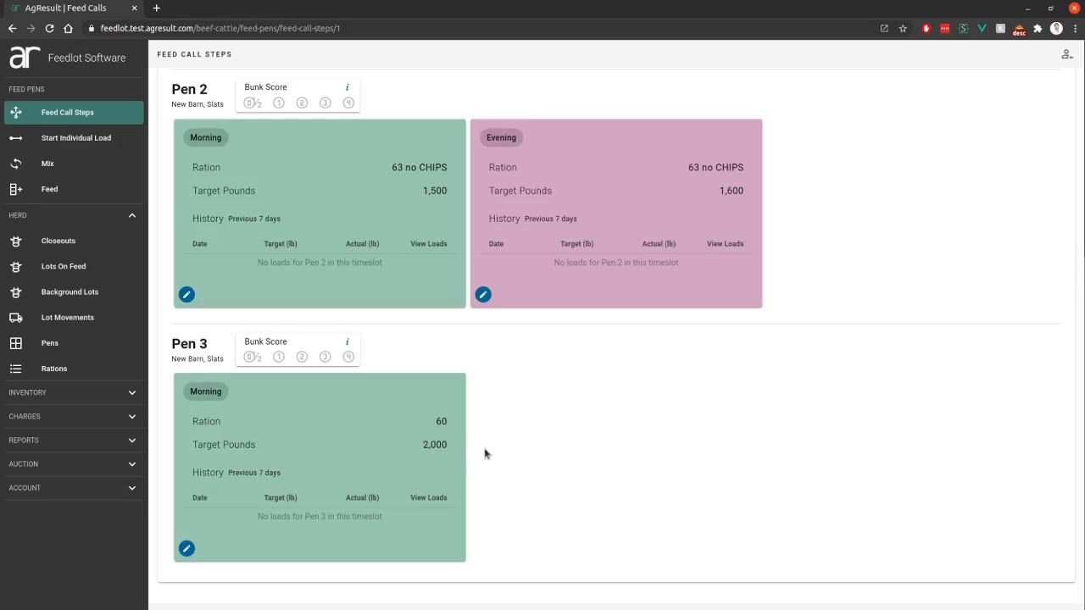
pyautogui.scroll(3, 932, 351)
pyautogui.scroll(2, 954, 329)
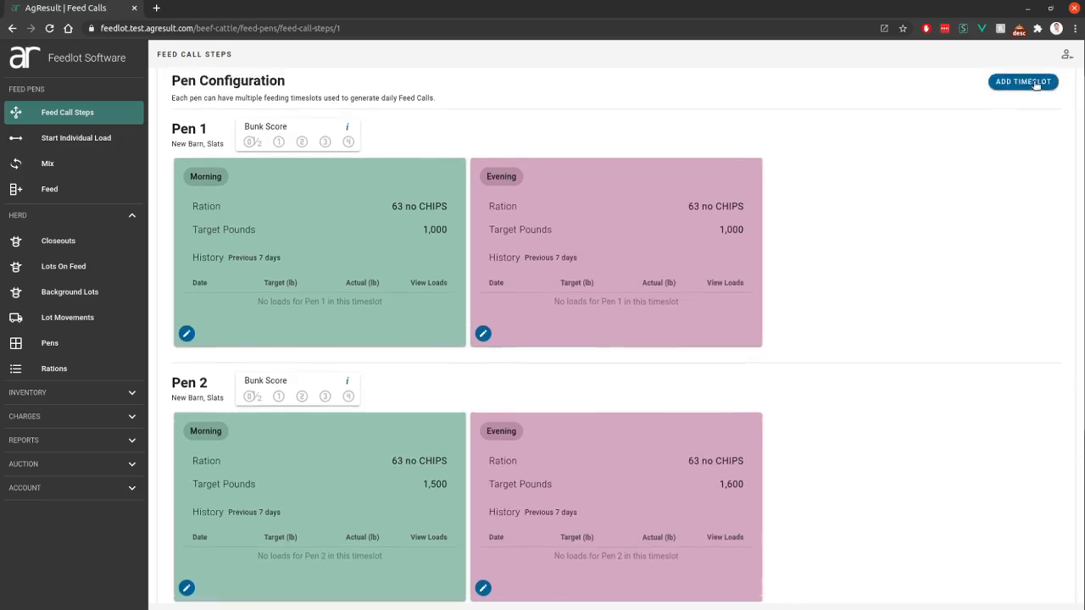
pyautogui.click(1024, 96)
pyautogui.click(133, 109)
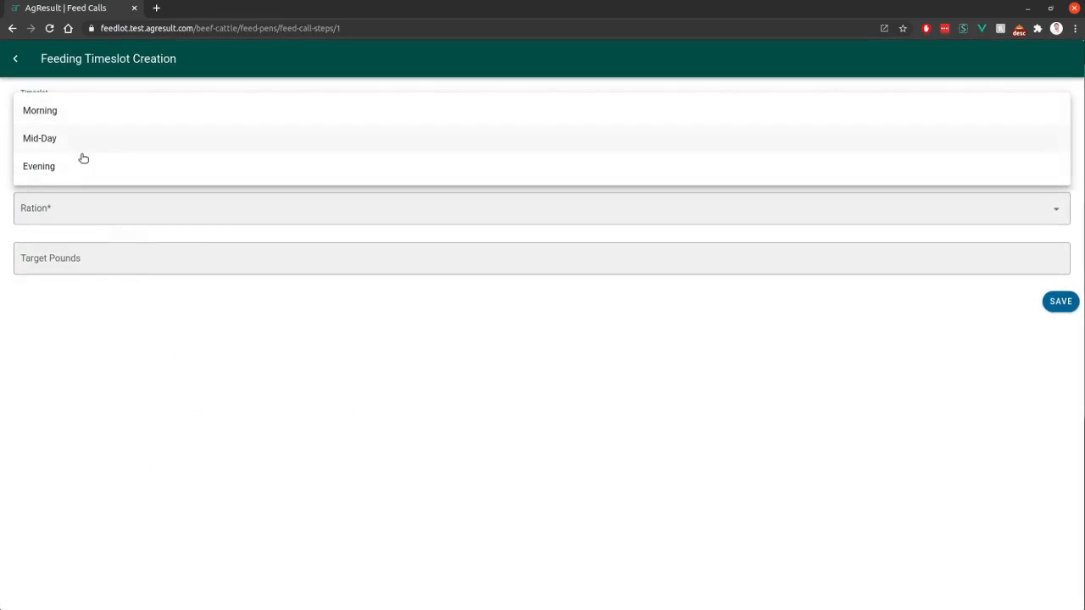
pyautogui.click(77, 164)
pyautogui.click(65, 167)
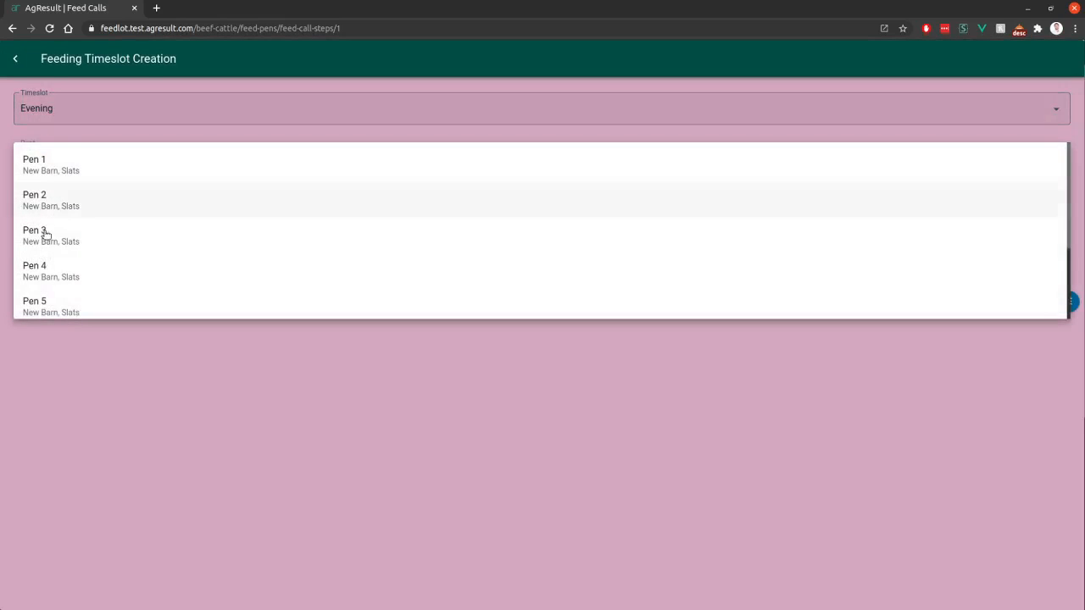
pyautogui.click(45, 234)
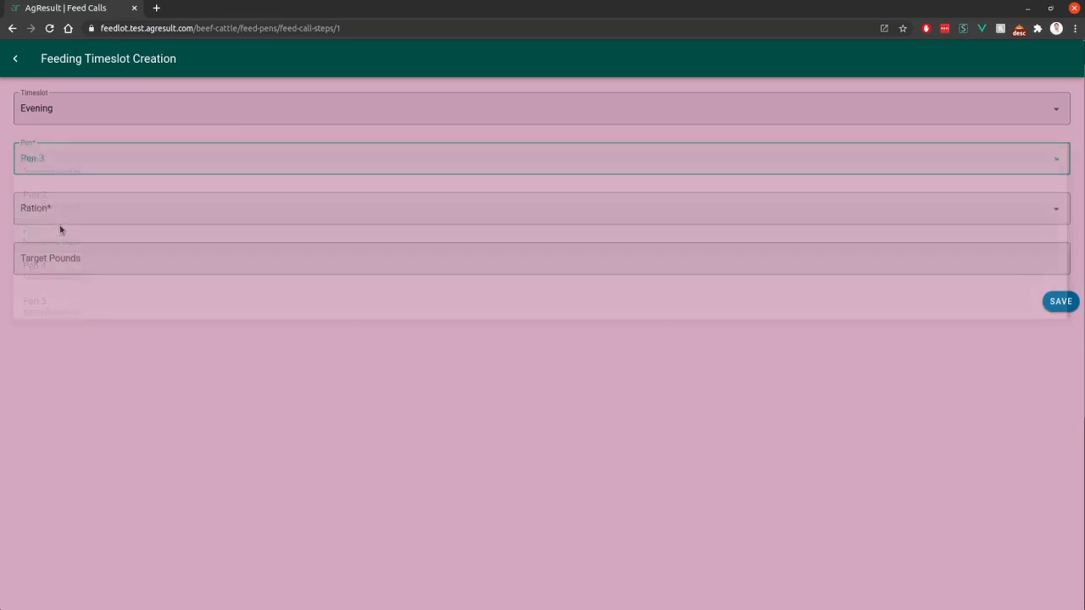
pyautogui.click(65, 212)
pyautogui.click(64, 251)
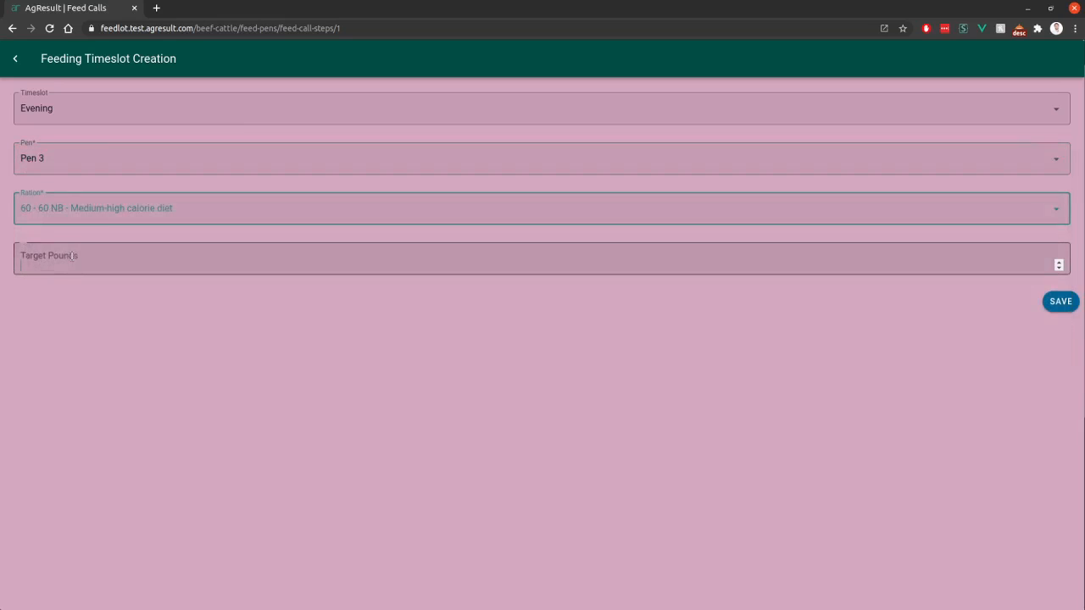
pyautogui.click(72, 258)
pyautogui.write('2100')
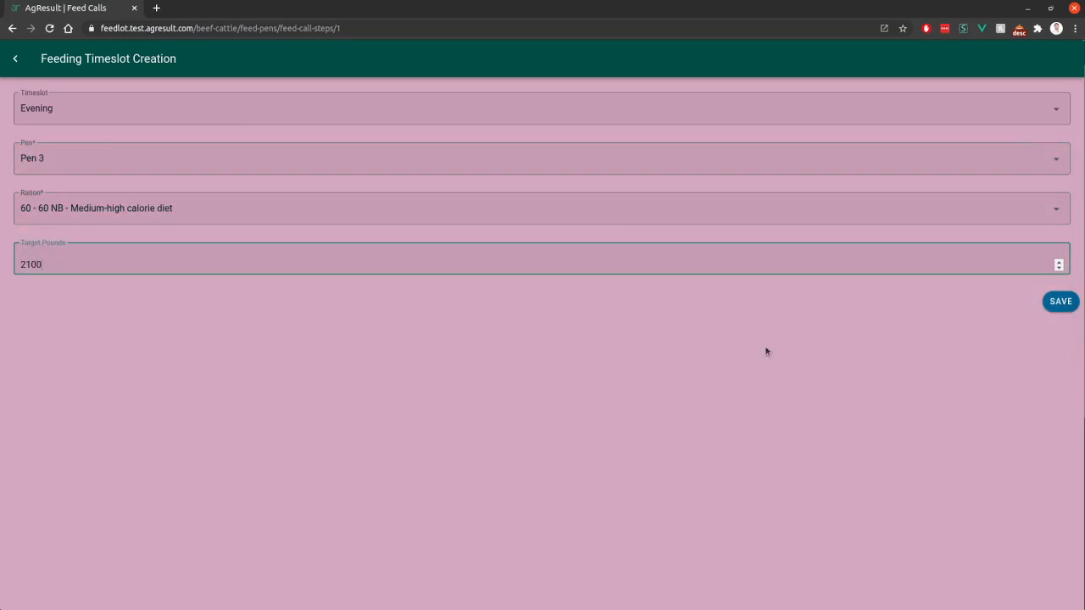
pyautogui.click(1059, 301)
# Record and save a bunk score of 2 for Pen 3 and a bunk score of 3 for Pen 2
pyautogui.scroll(-2, 908, 433)
pyautogui.scroll(-3, 908, 433)
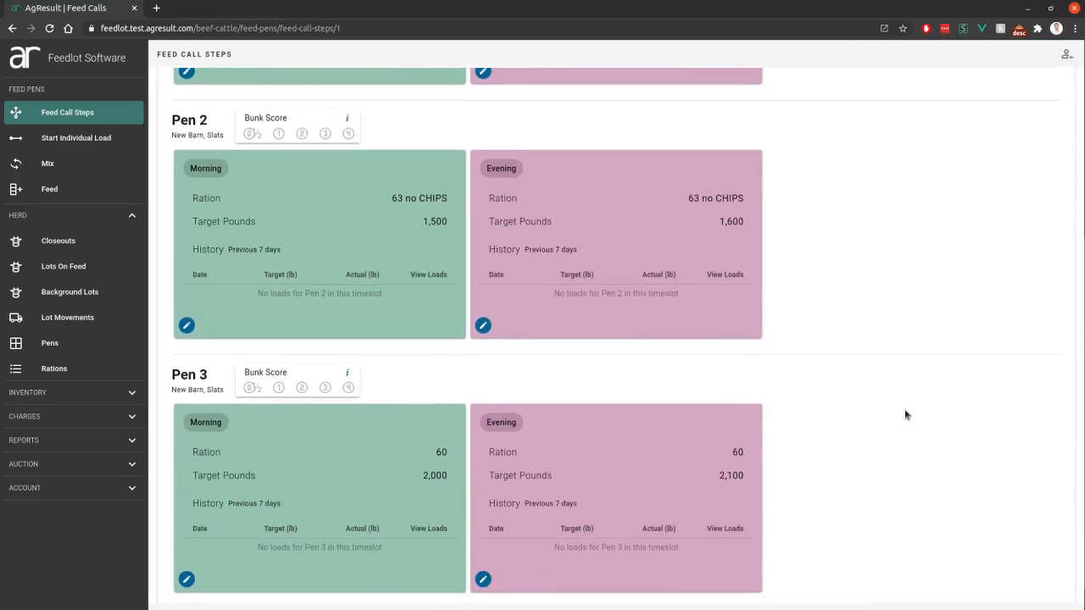
pyautogui.scroll(-1, 905, 414)
pyautogui.moveTo(350, 342)
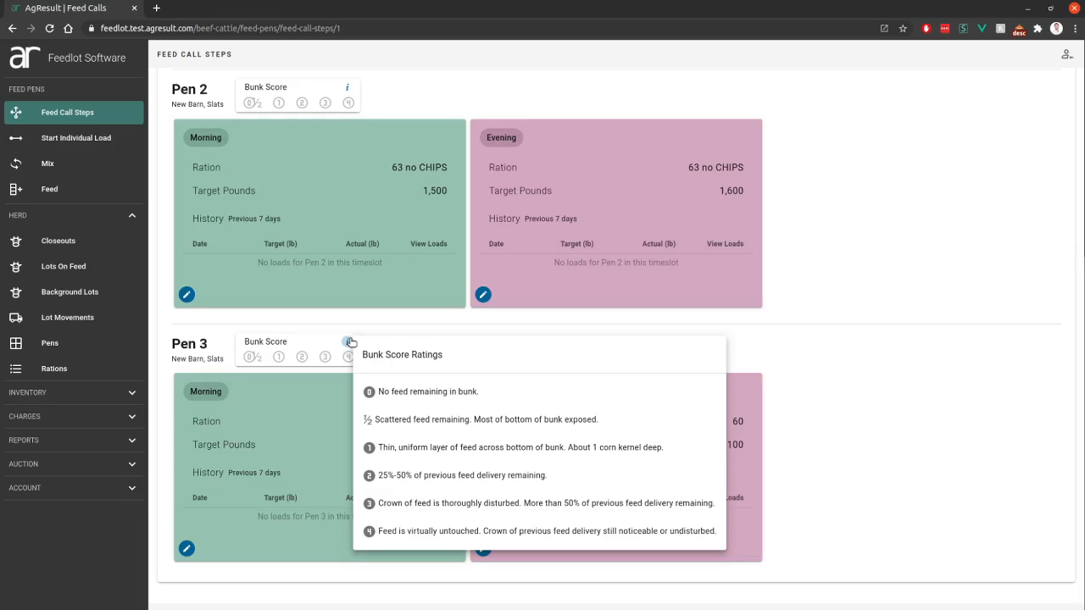
pyautogui.click(301, 356)
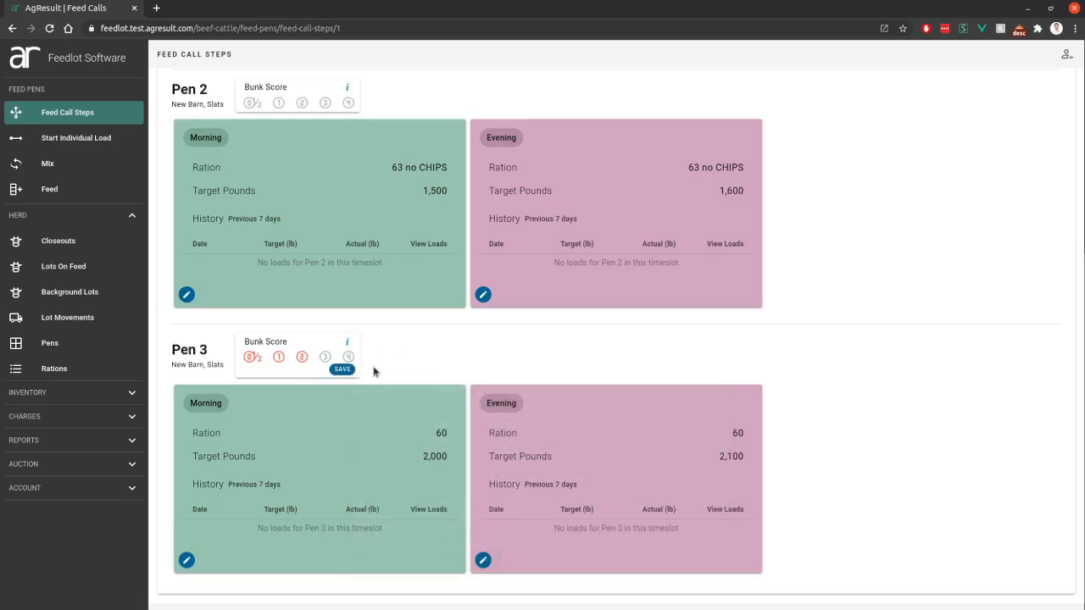
pyautogui.click(344, 369)
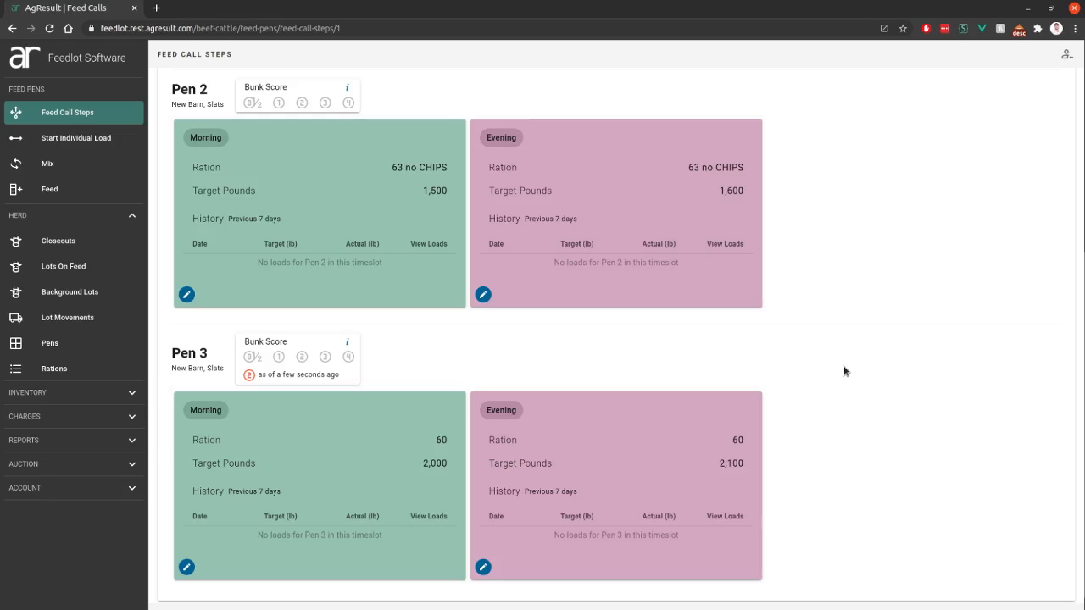
pyautogui.click(326, 103)
pyautogui.click(341, 114)
# Save a bunk score of 4 for Pen 1 and replace it with a saved score of ½
pyautogui.scroll(1, 449, 254)
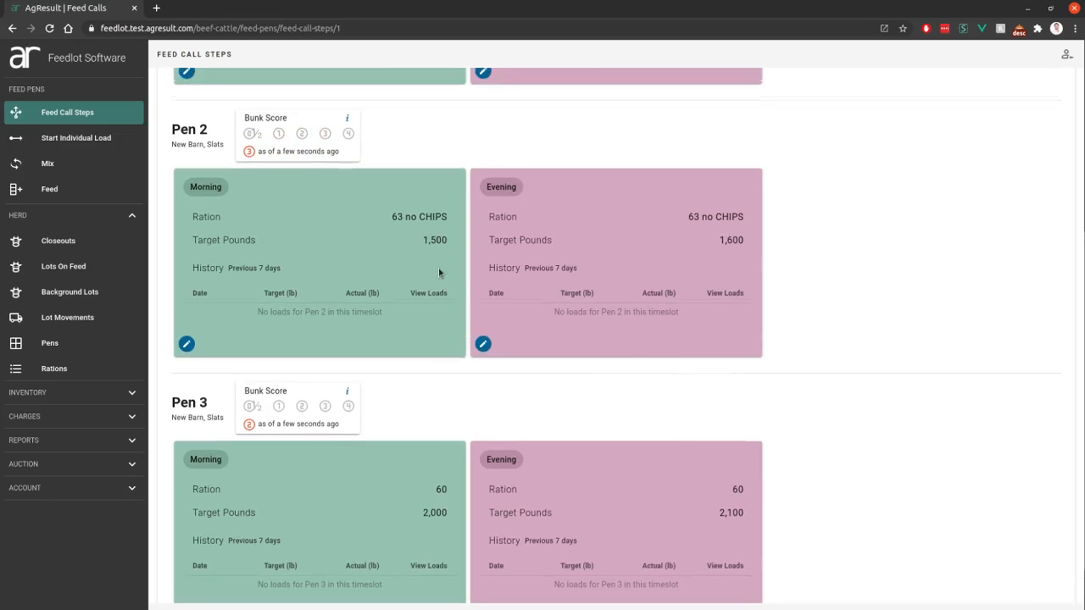
pyautogui.scroll(3, 308, 262)
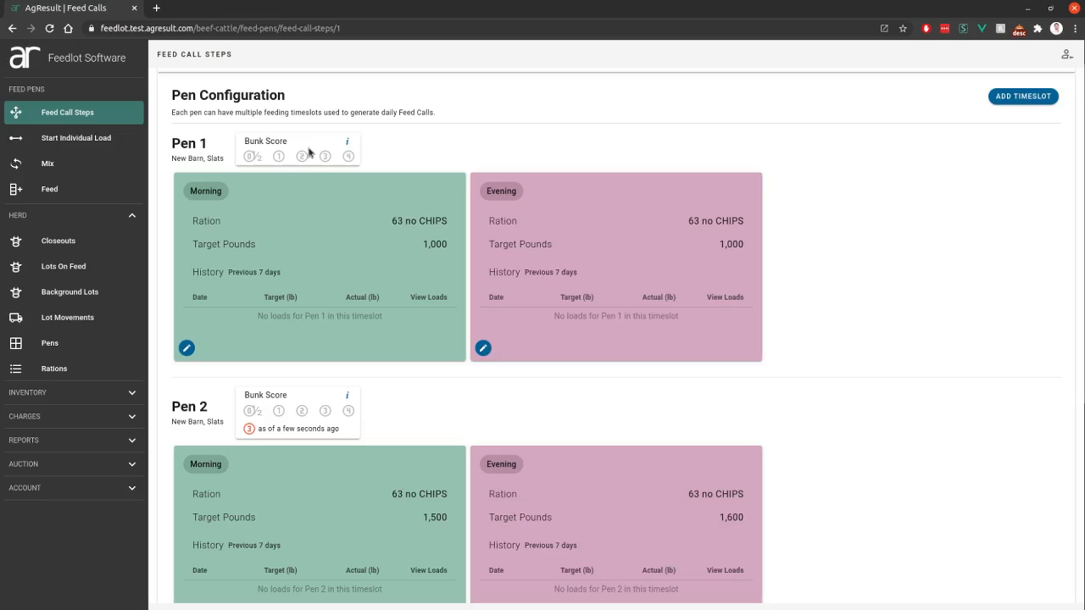
pyautogui.click(348, 157)
pyautogui.click(355, 173)
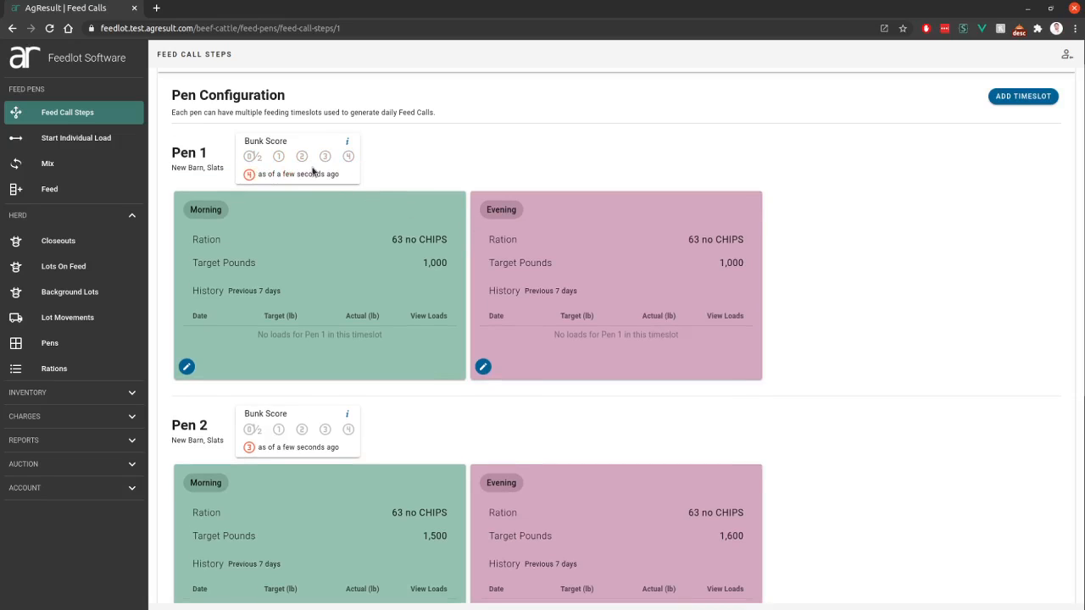
pyautogui.click(252, 157)
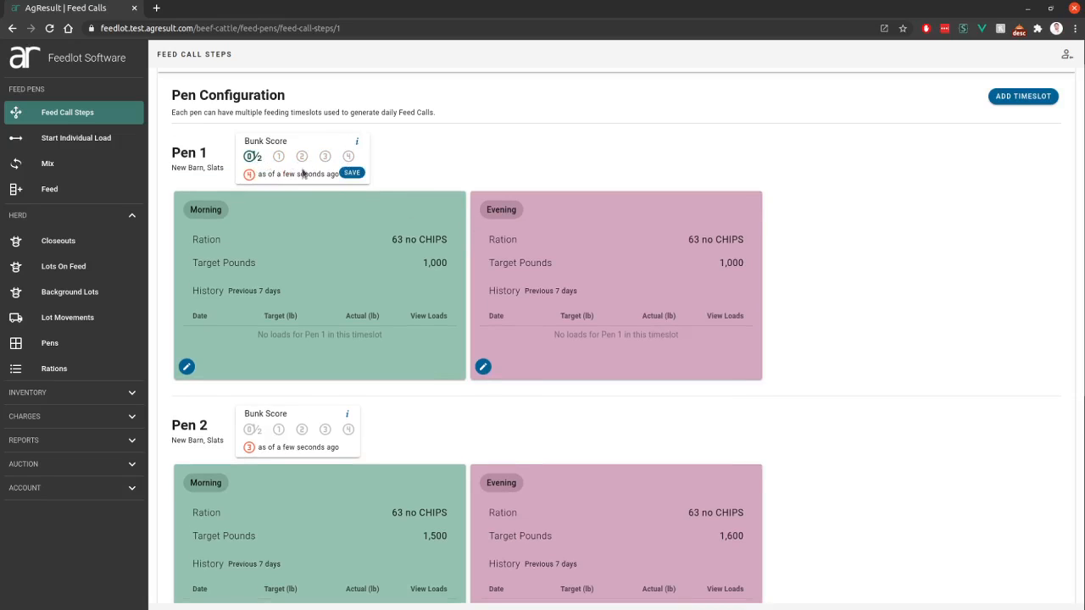
pyautogui.click(353, 174)
# Read the bunk score rating explanations for Pen 1 and Pen 2
pyautogui.scroll(-1, 484, 253)
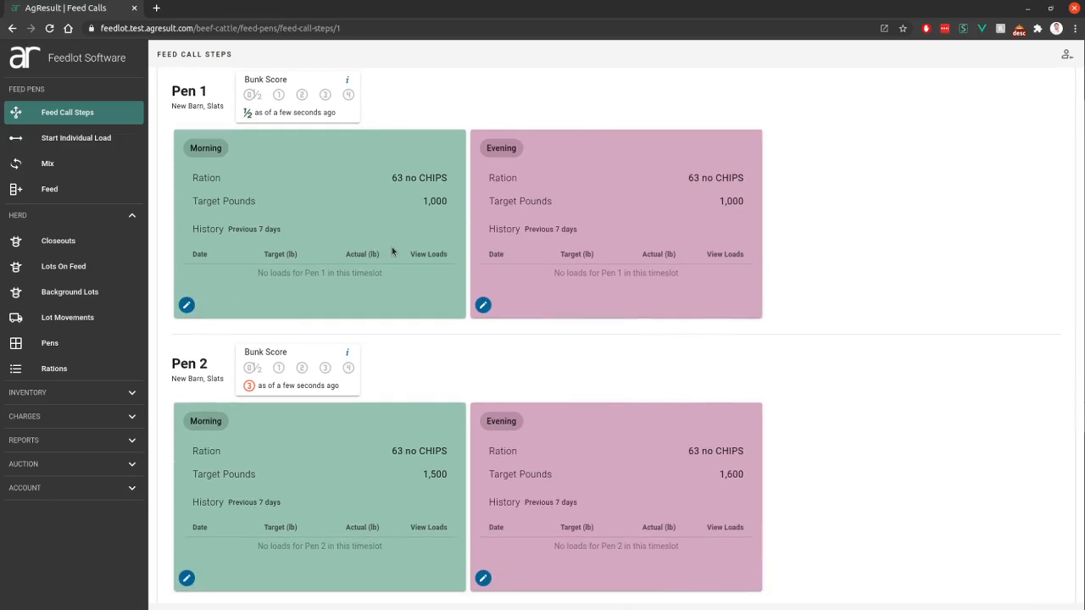
pyautogui.click(348, 81)
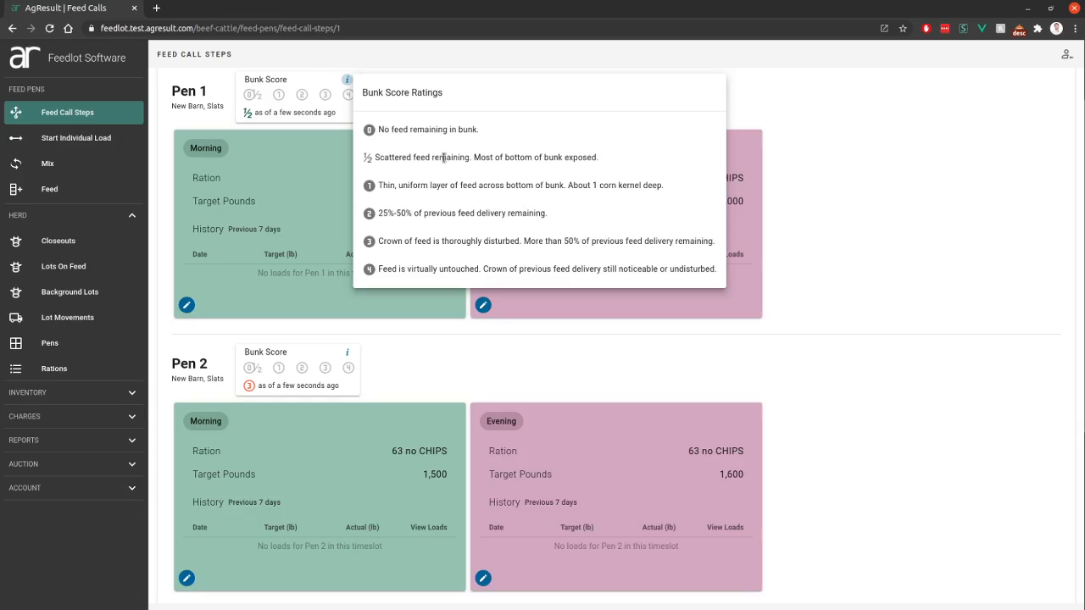
pyautogui.click(336, 187)
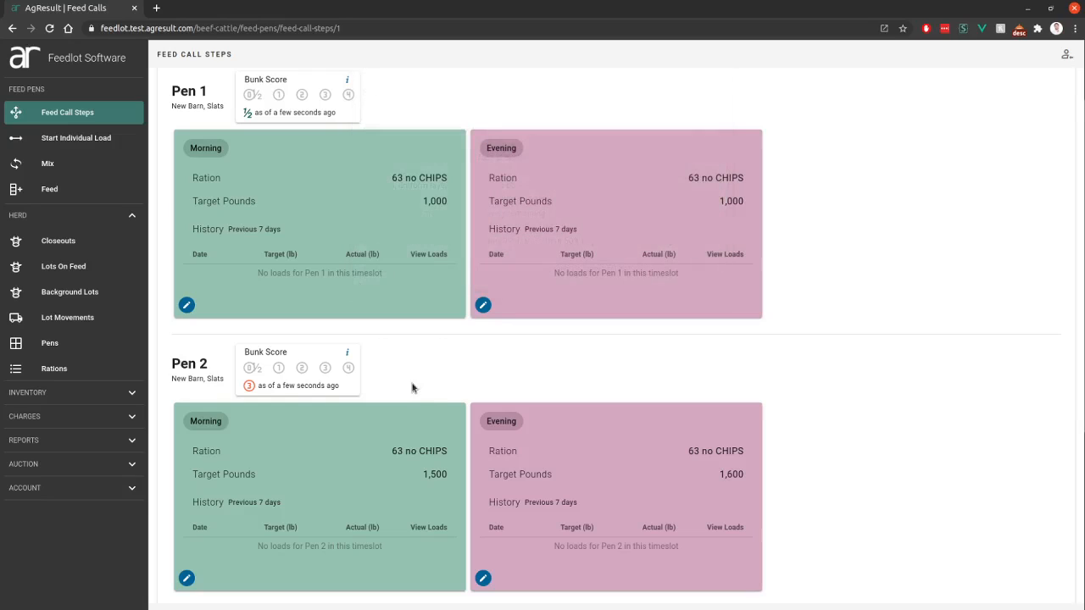
pyautogui.scroll(-3, 412, 382)
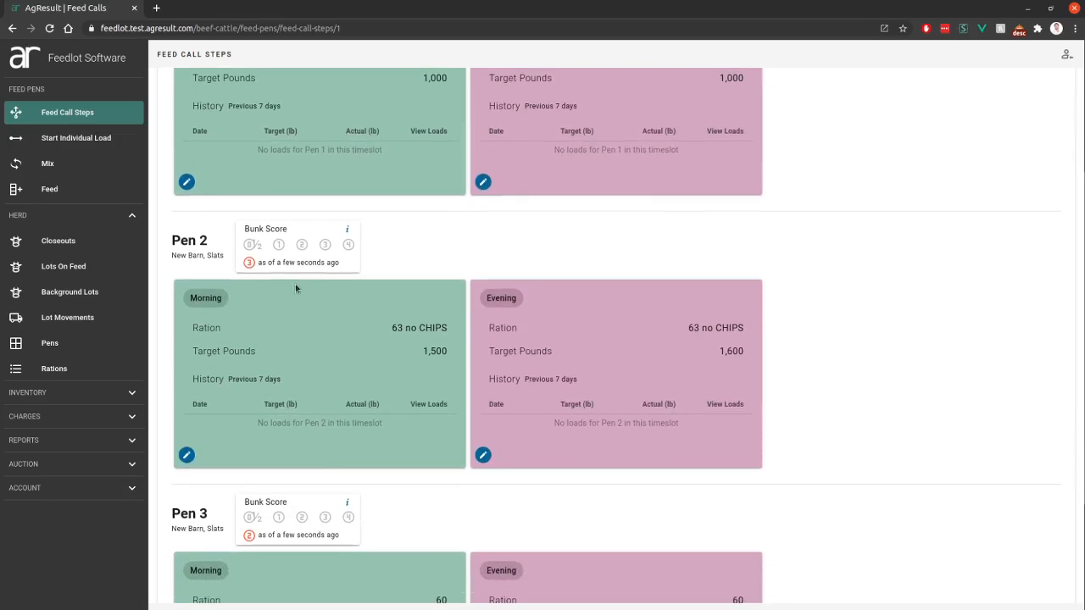
pyautogui.click(347, 229)
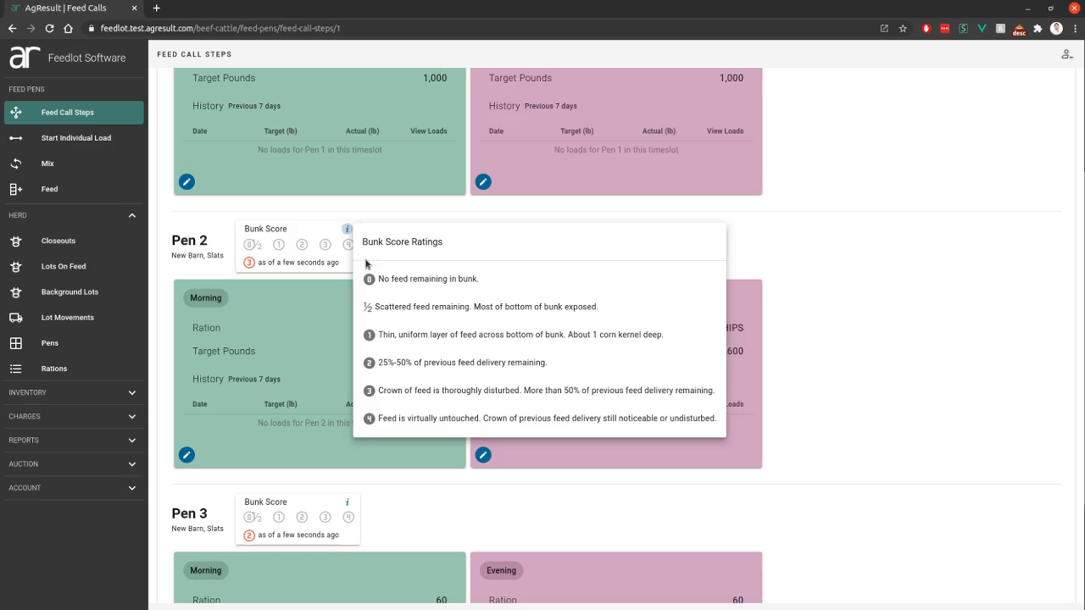
pyautogui.click(835, 353)
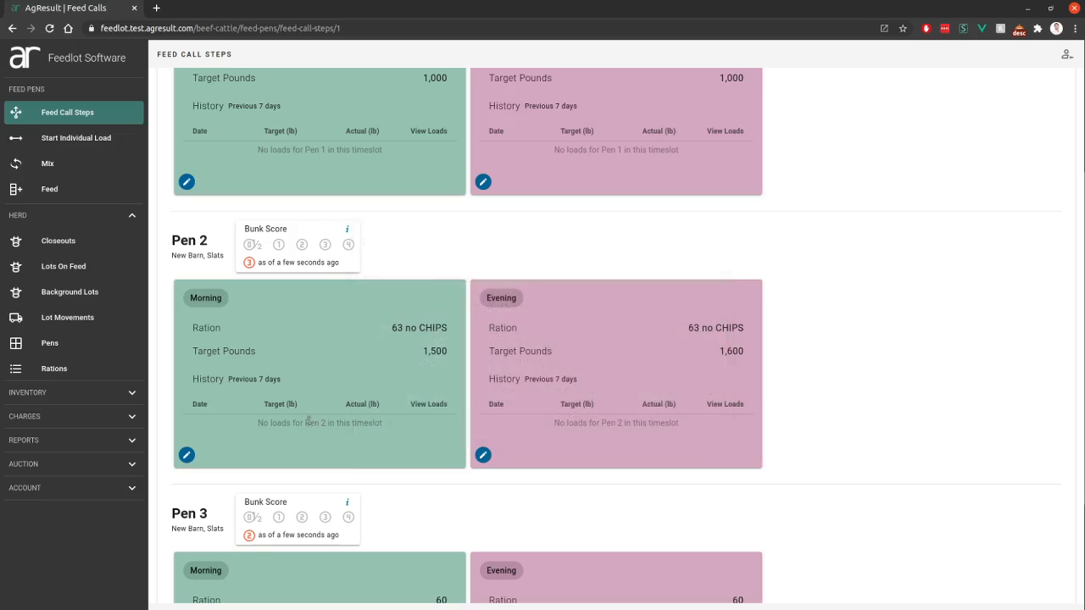
# Set the target pounds of Pen 2's Morning timeslot to 1300 and save the change
pyautogui.click(186, 456)
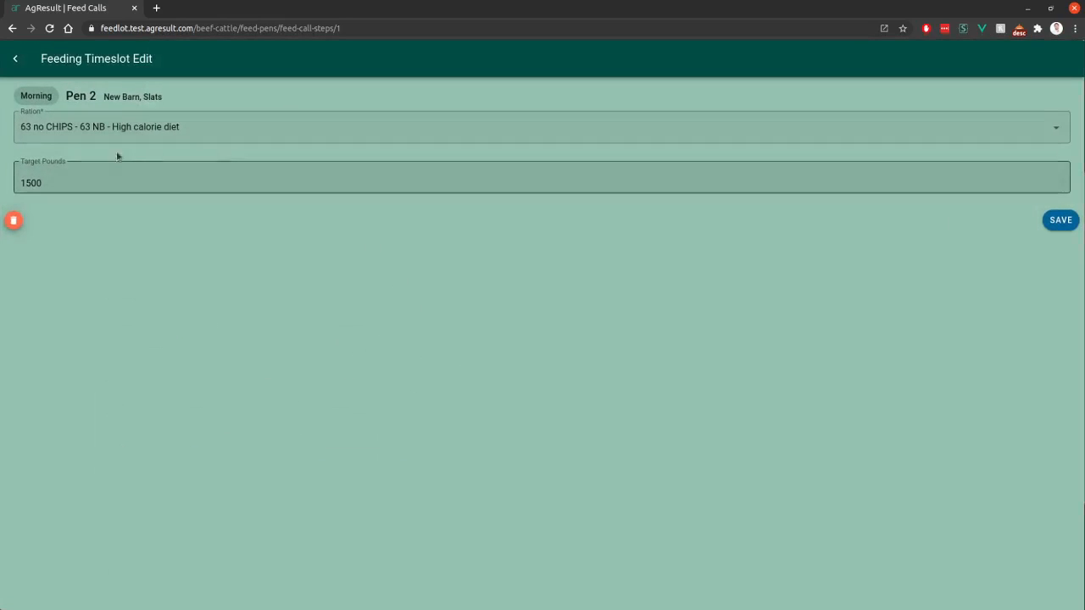
pyautogui.moveTo(45, 184); pyautogui.dragTo(2, 188)
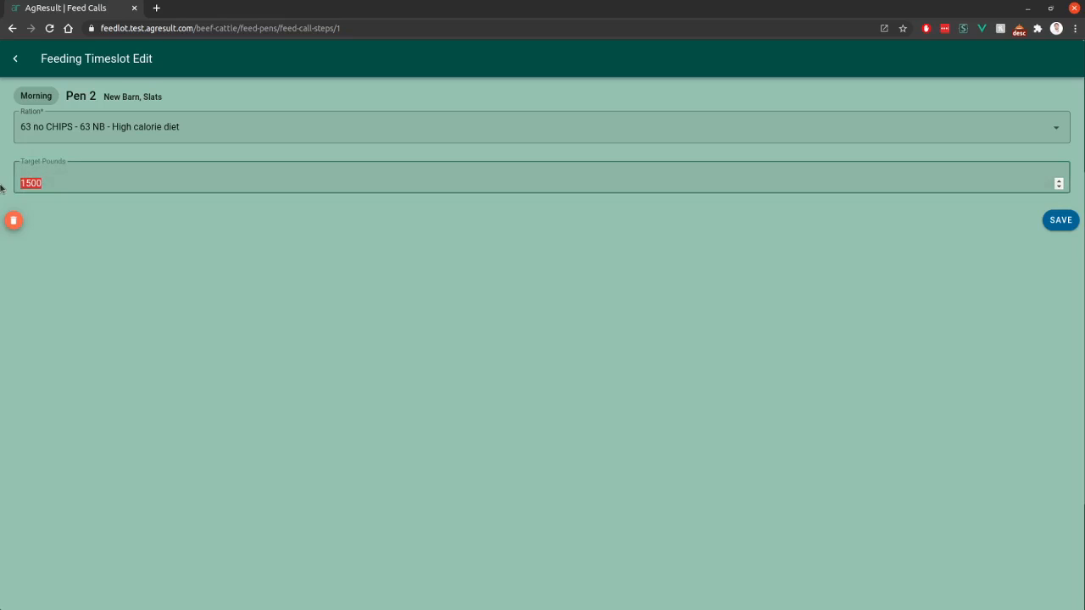
pyautogui.write('1300')
pyautogui.click(1069, 224)
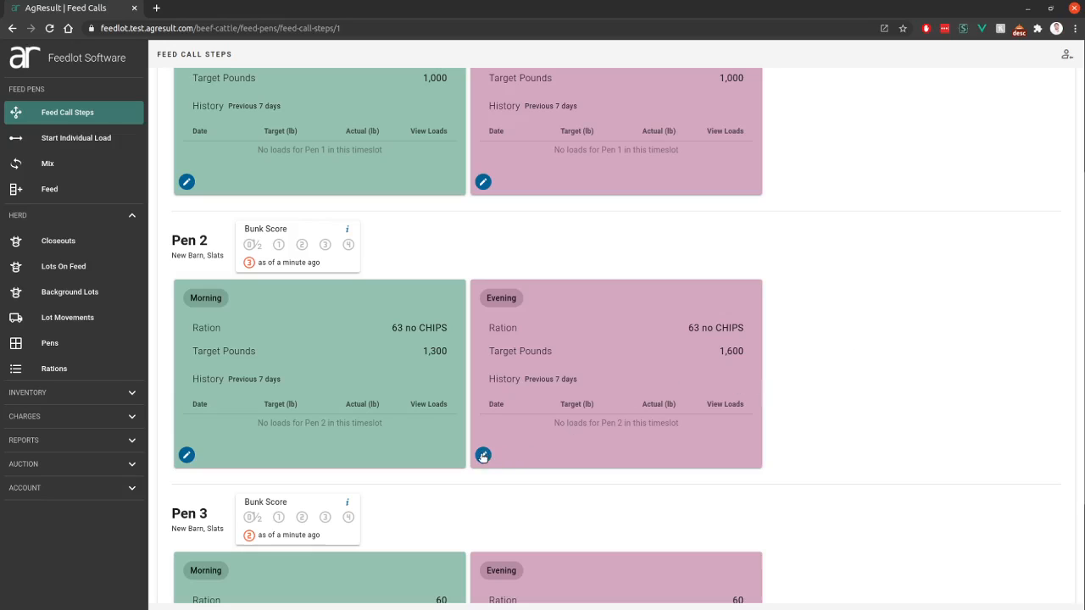
# Set the target pounds of Pen 2's Evening timeslot to 1300 and save the change
pyautogui.click(485, 455)
pyautogui.click(175, 181)
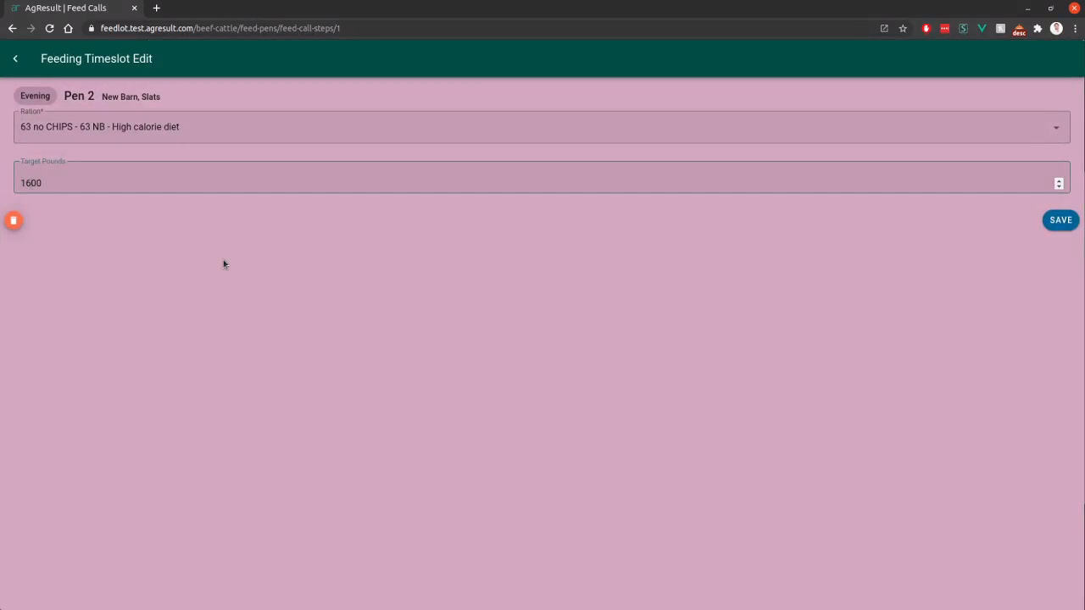
pyautogui.click(1065, 222)
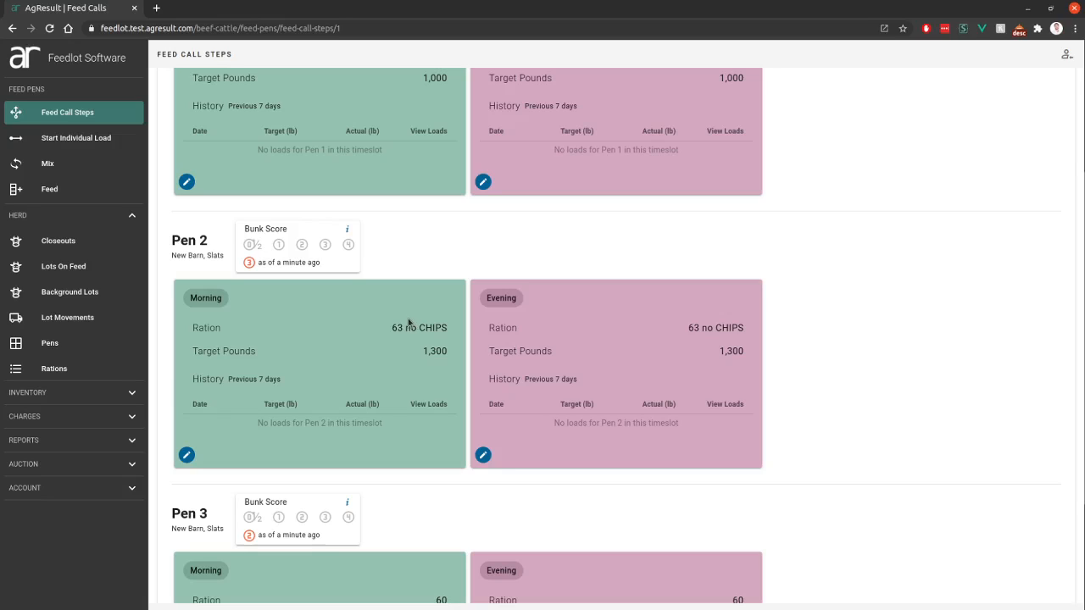
# Go to the Feed Calls stage and generate today's feed calls from the pen configuration
pyautogui.scroll(-1, 555, 380)
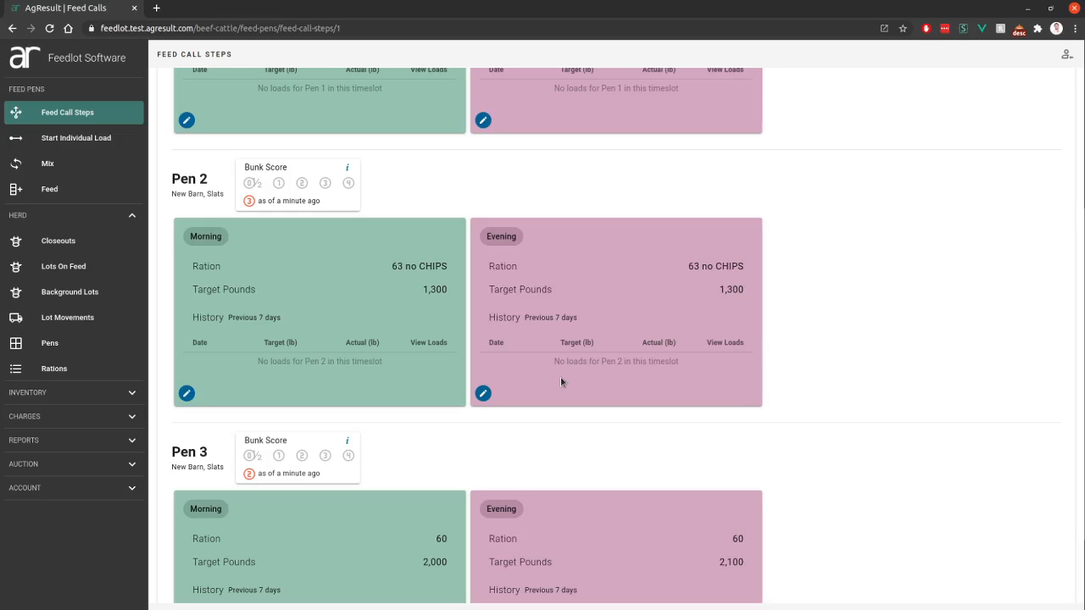
pyautogui.scroll(4, 600, 337)
pyautogui.scroll(2, 599, 338)
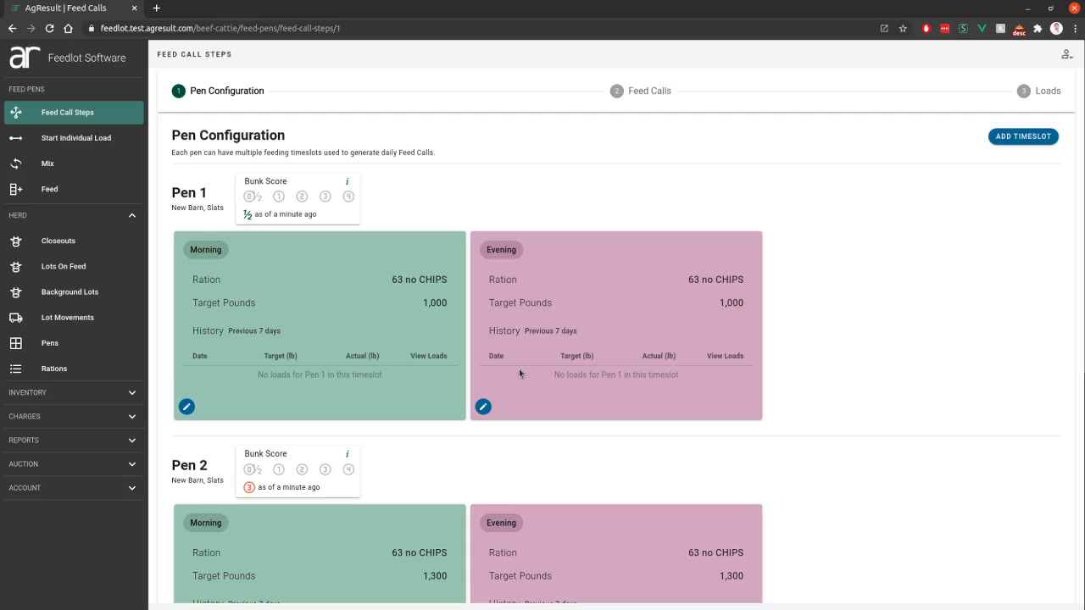
pyautogui.click(647, 94)
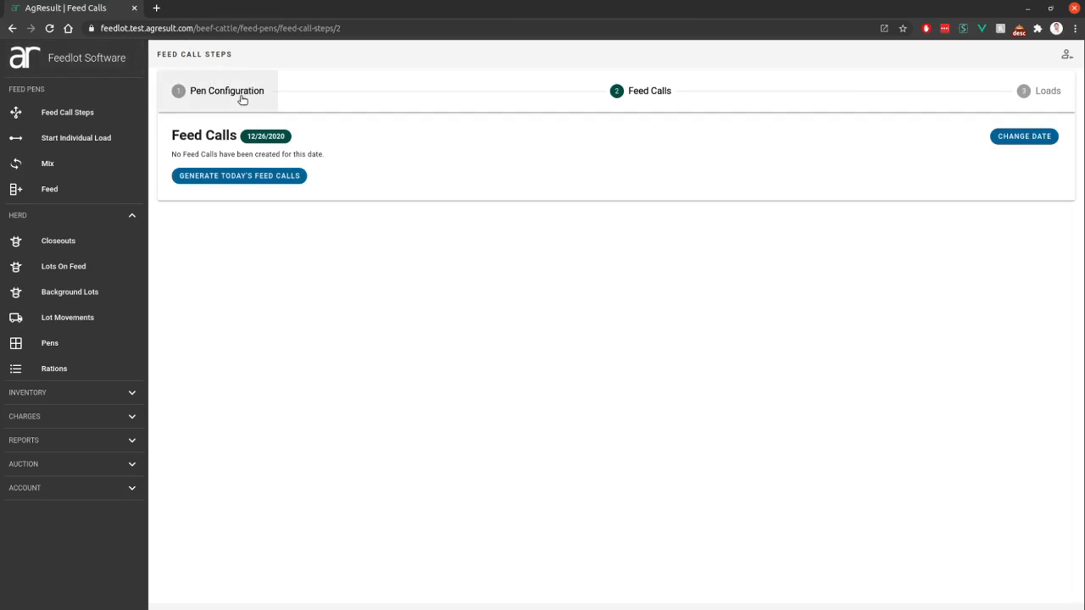
pyautogui.click(245, 176)
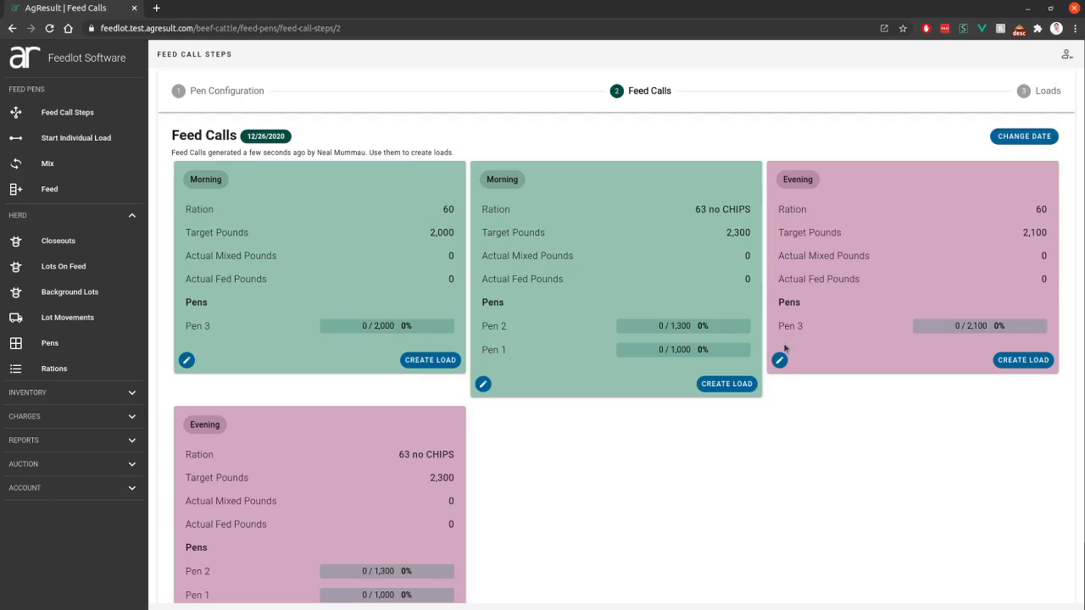
# Examine the rations, target pounds and grouped pens of the Morning and Evening 63 no CHIPS feed calls
pyautogui.moveTo(693, 210); pyautogui.dragTo(751, 211)
pyautogui.click(751, 212)
pyautogui.scroll(-2, 928, 311)
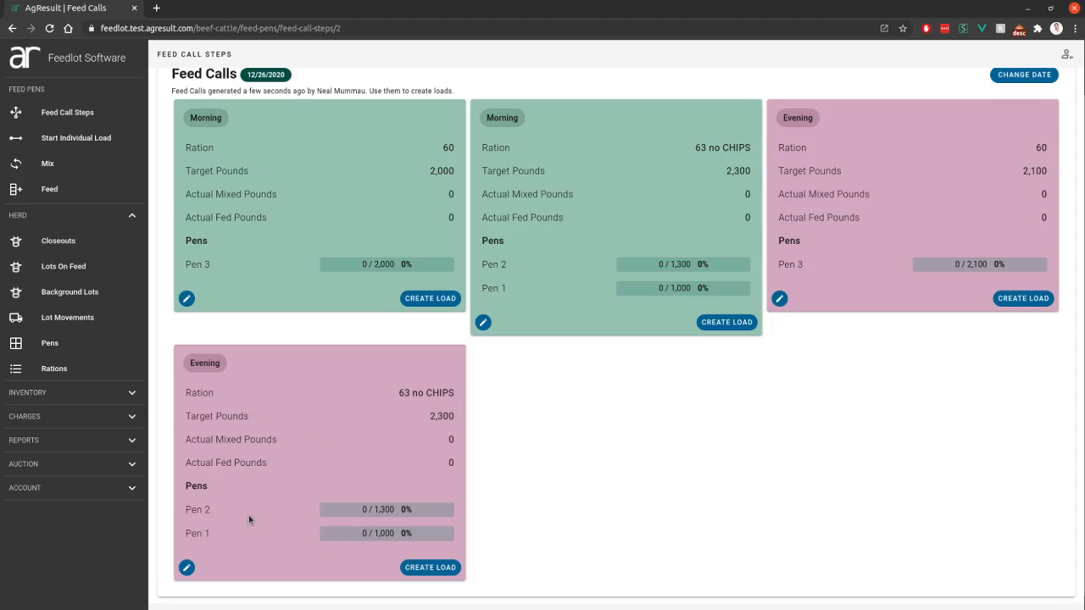
pyautogui.scroll(-1, 250, 516)
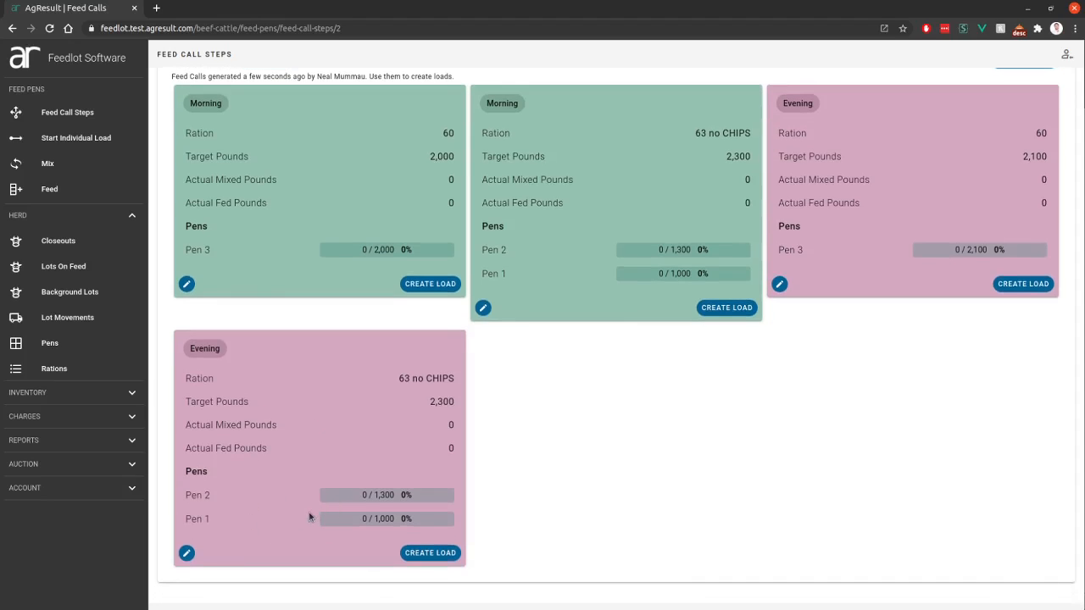
pyautogui.moveTo(398, 379); pyautogui.dragTo(450, 379)
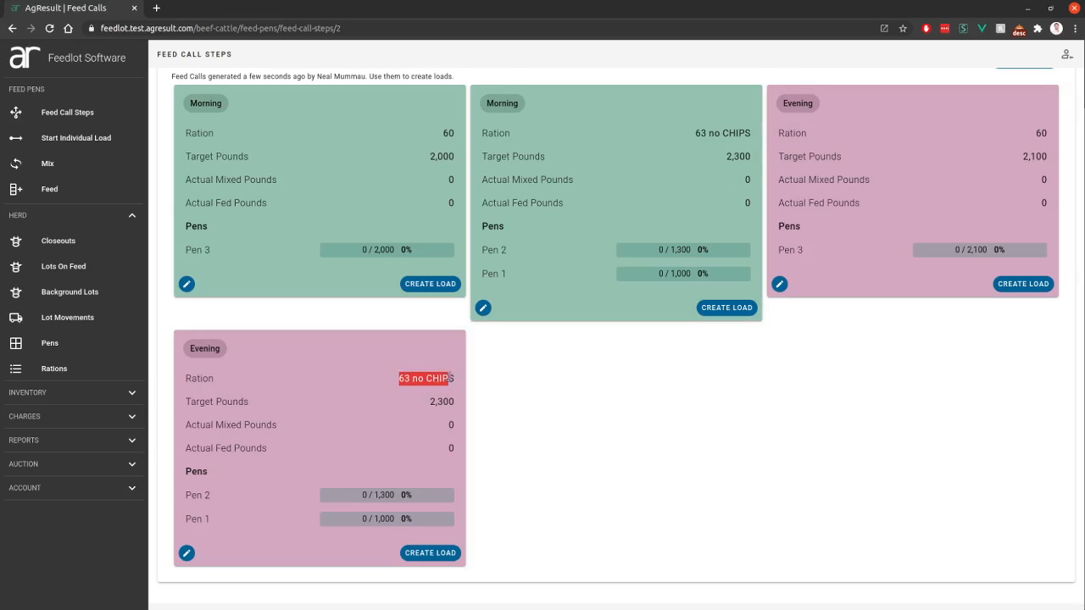
pyautogui.click(468, 382)
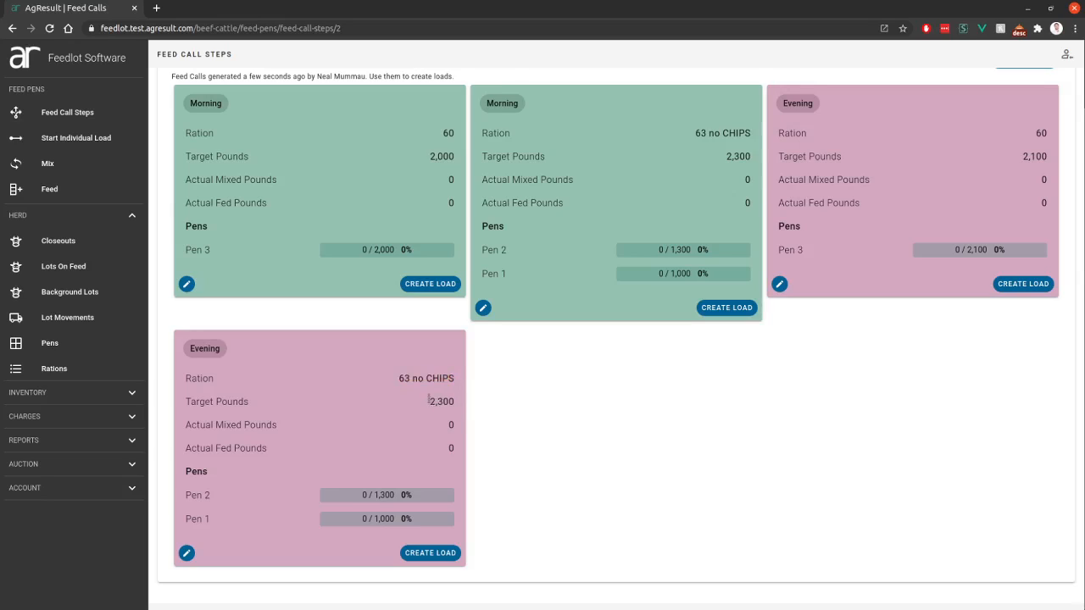
pyautogui.scroll(1, 443, 441)
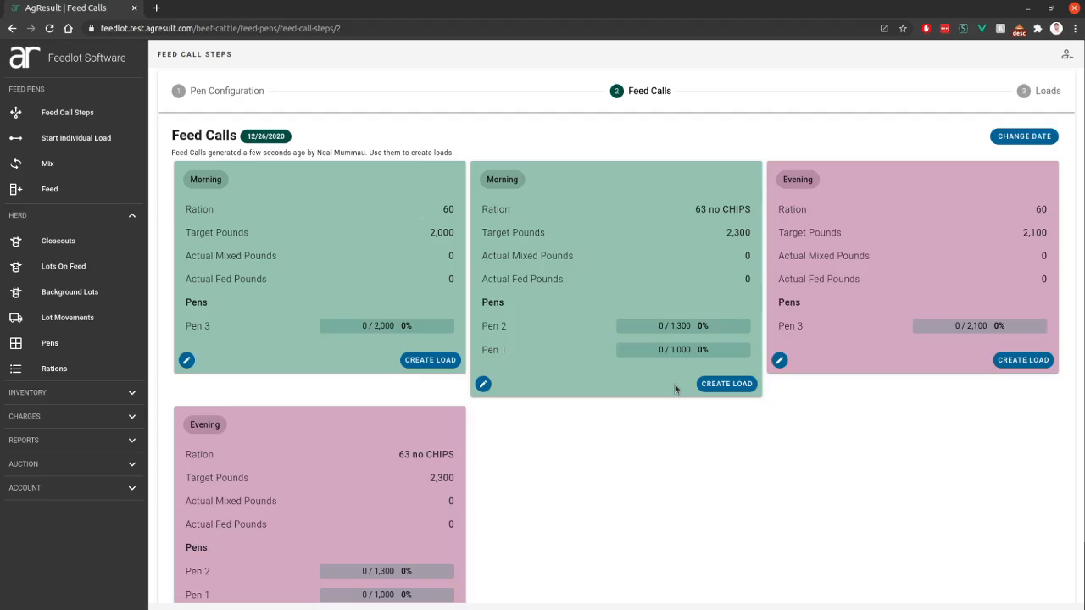
# Set the target pounds of the Morning 63 no CHIPS feed call to 2500 and save the change
pyautogui.click(483, 386)
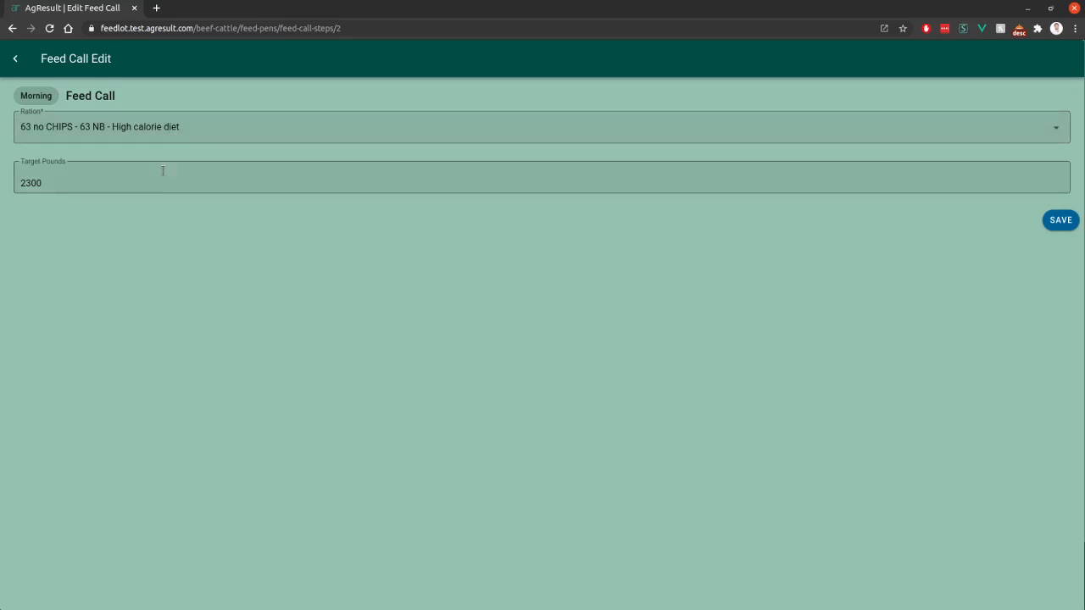
pyautogui.click(1062, 222)
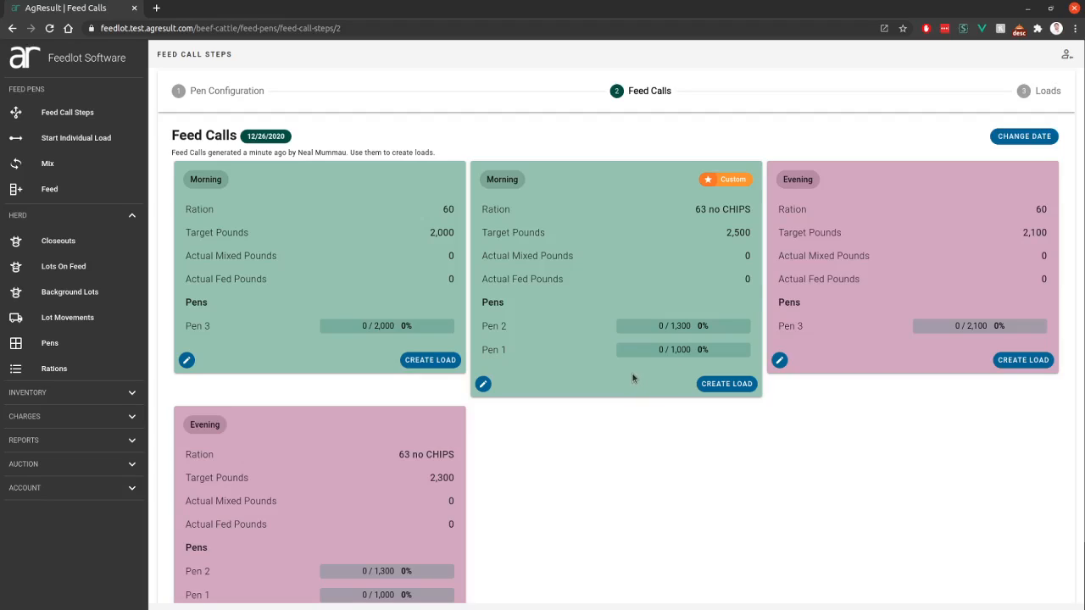
# Start a load from the Morning 63 no CHIPS feed call with only Pen 1 selected and target pounds of 1000
pyautogui.click(726, 384)
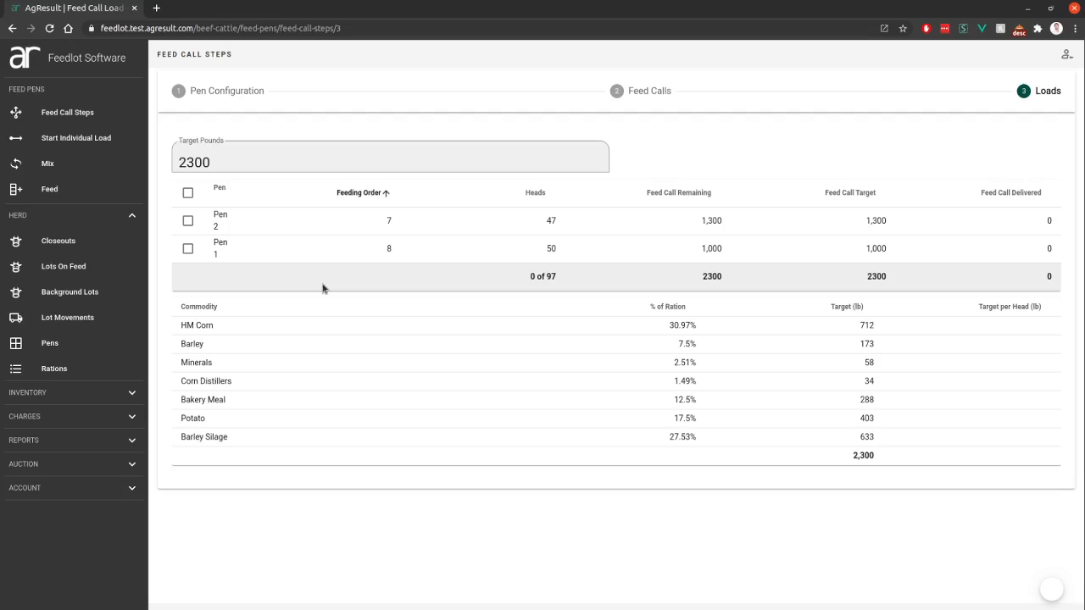
pyautogui.click(187, 222)
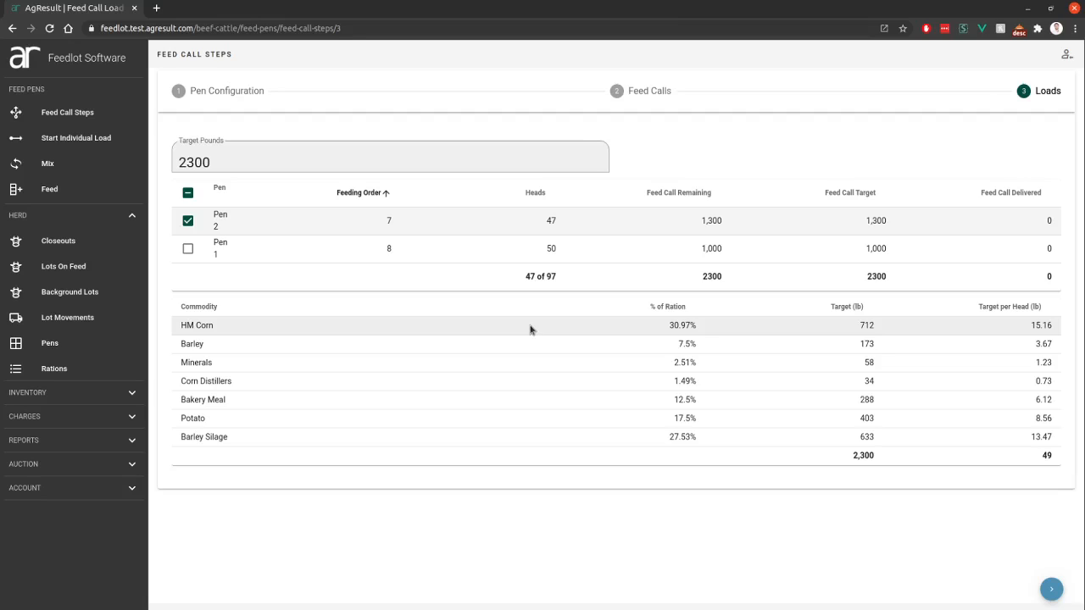
pyautogui.click(189, 249)
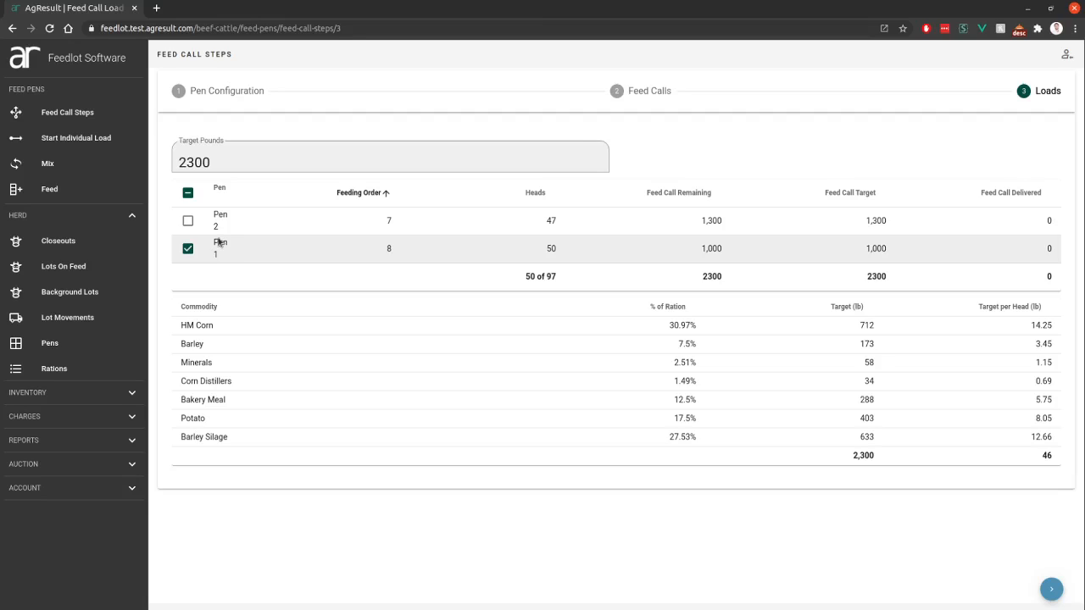
pyautogui.click(221, 163)
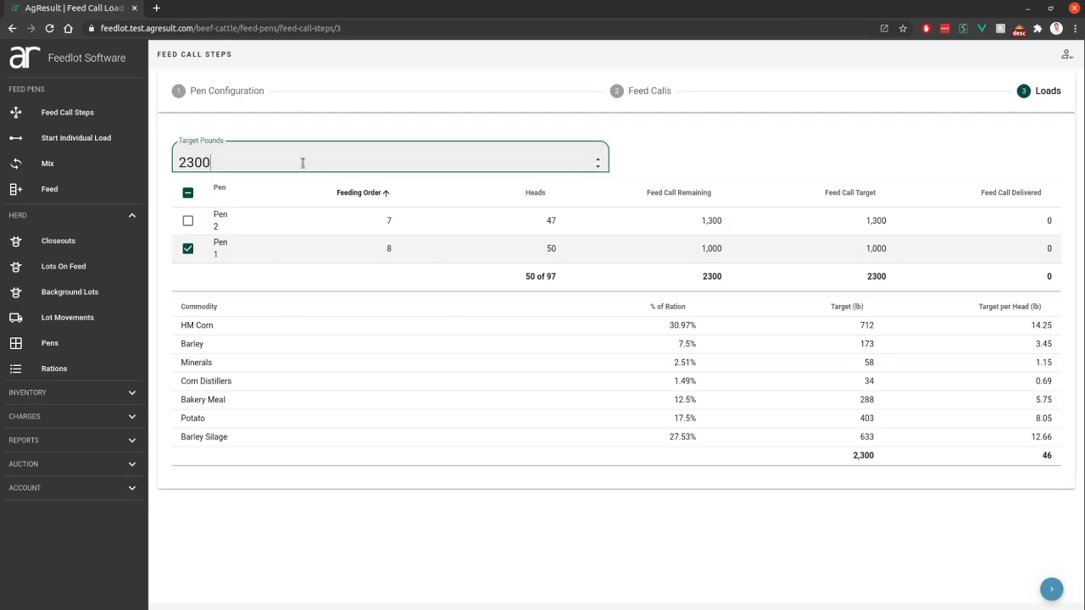
pyautogui.press('BackSpace')
pyautogui.press('BackSpace')
pyautogui.press('BackSpace')
pyautogui.press('BackSpace')
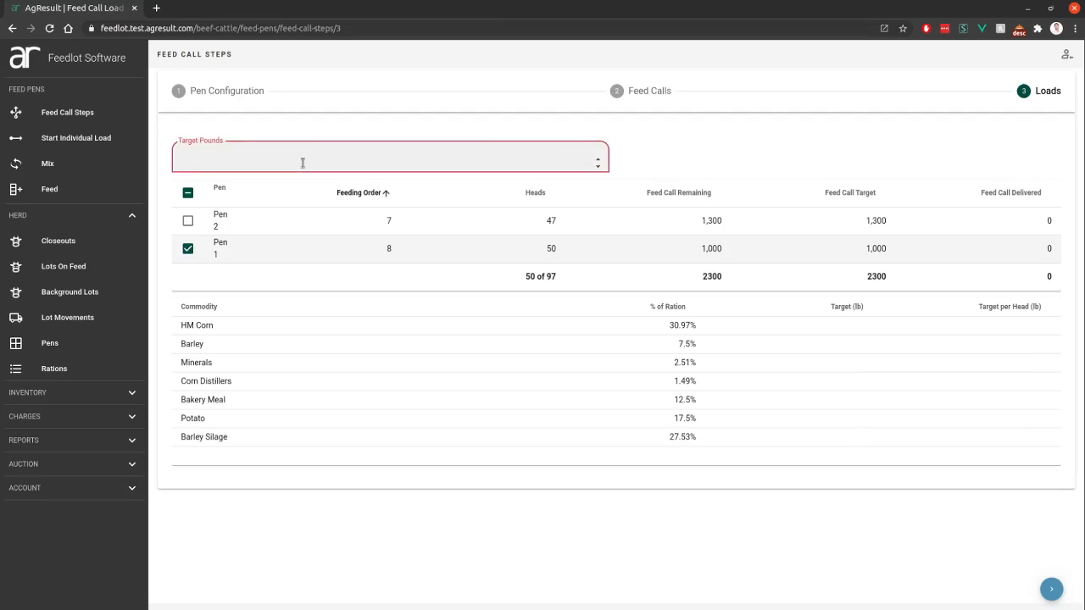
pyautogui.write('1000')
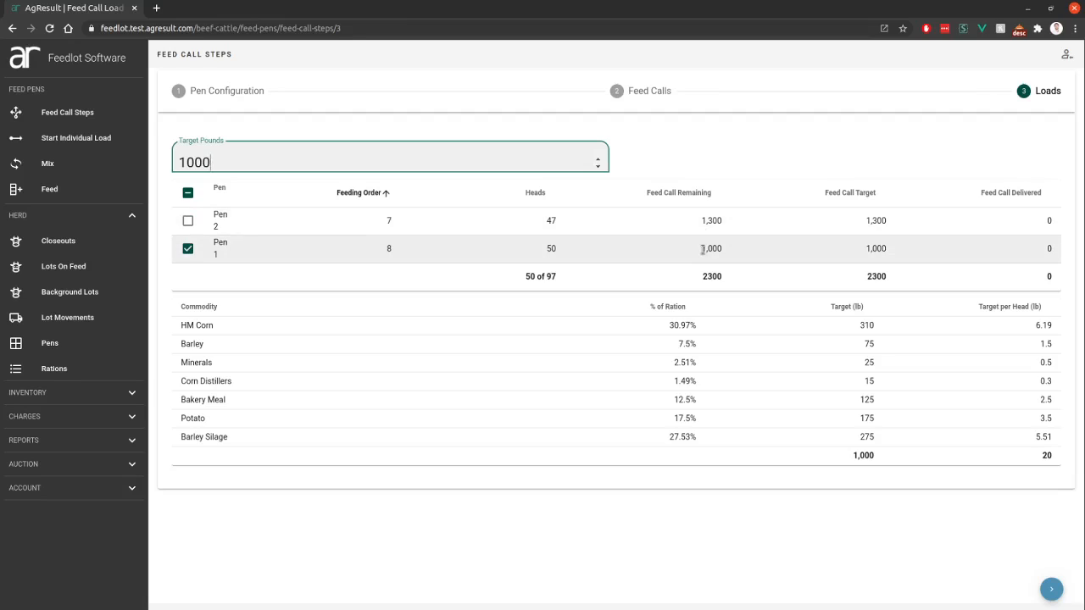
# Compare Pen 1's remaining and target feed call pounds, create the load and check its status, ration and target mix
pyautogui.moveTo(701, 250); pyautogui.dragTo(731, 248)
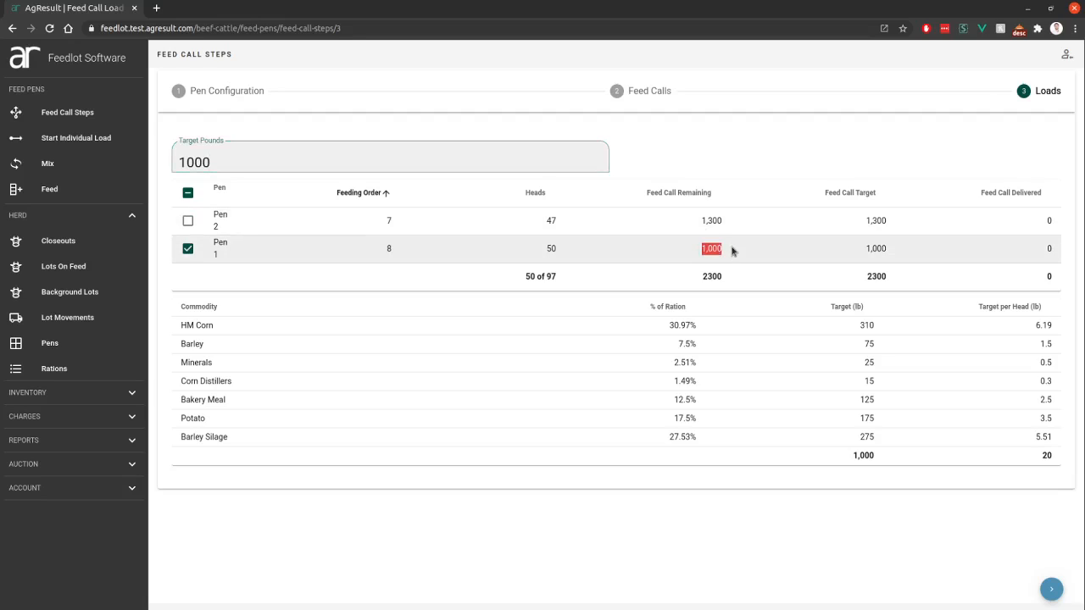
pyautogui.click(732, 249)
pyautogui.moveTo(858, 252); pyautogui.dragTo(918, 252)
pyautogui.click(918, 252)
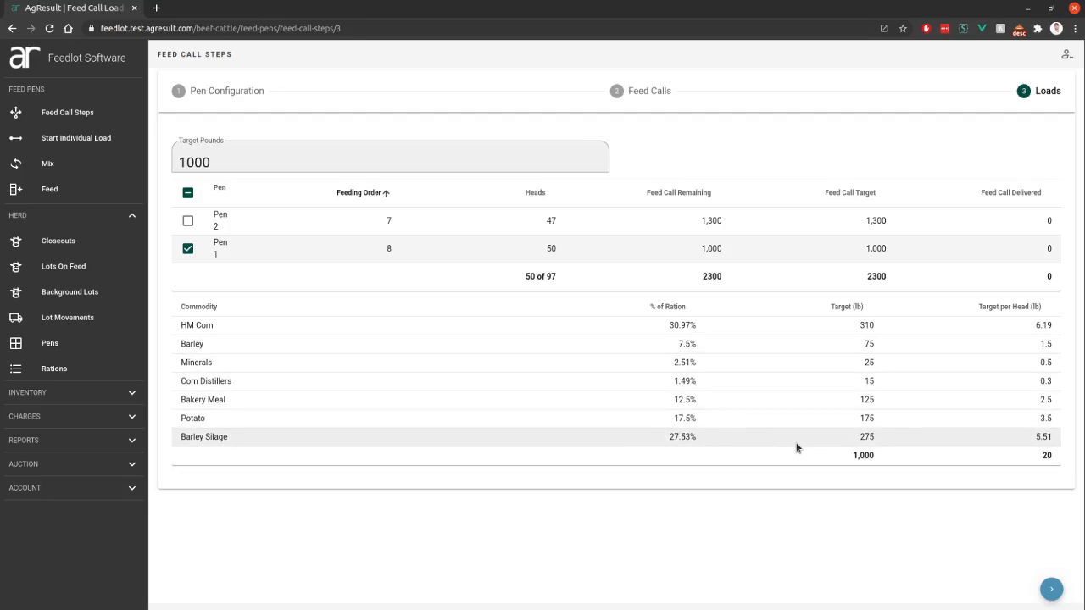
pyautogui.click(1052, 590)
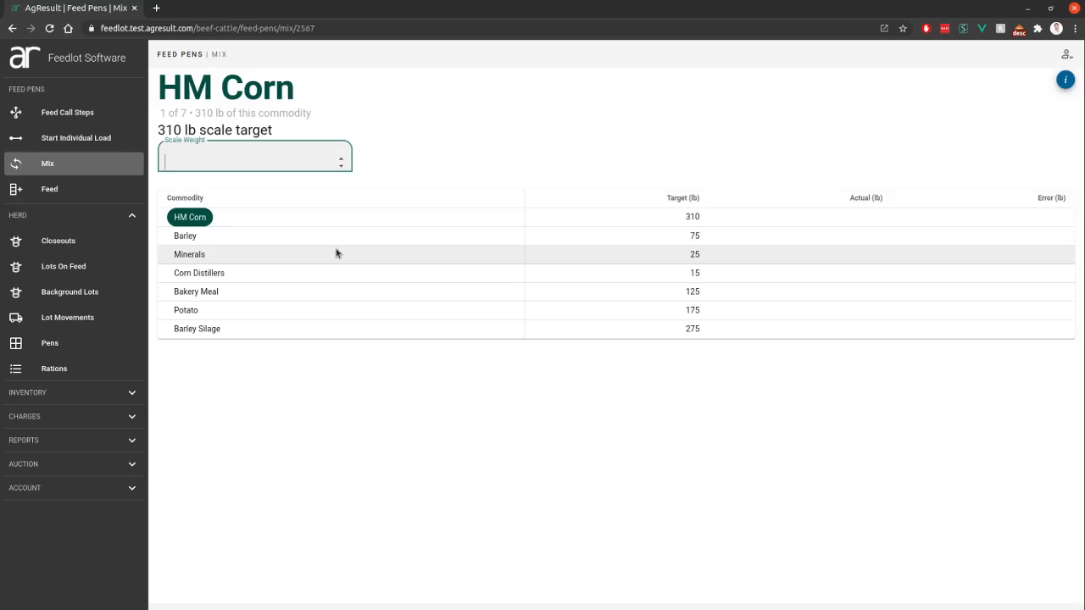
pyautogui.click(1065, 79)
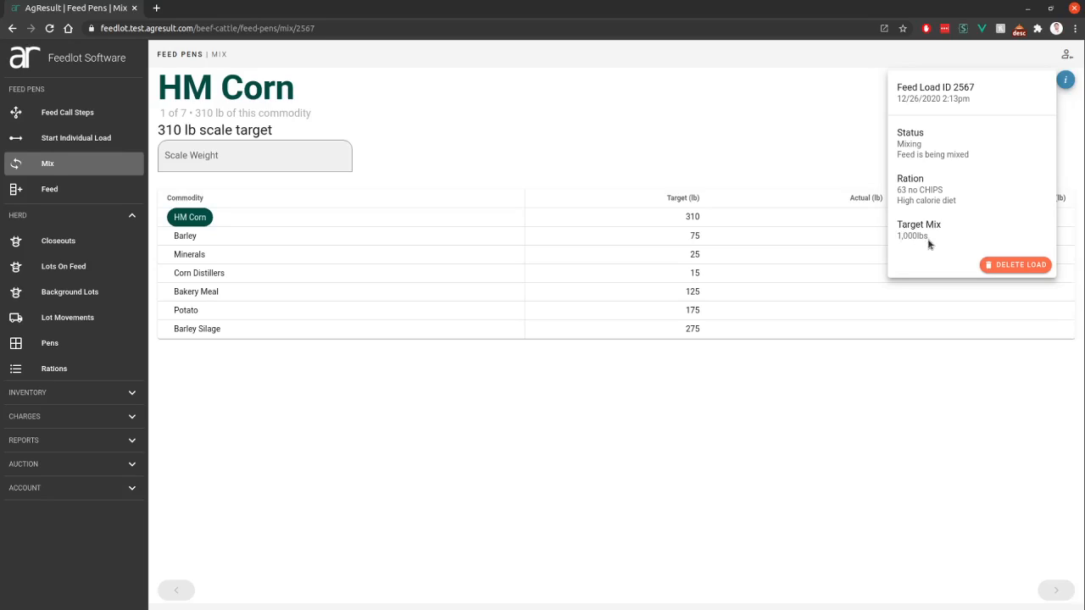
pyautogui.click(662, 141)
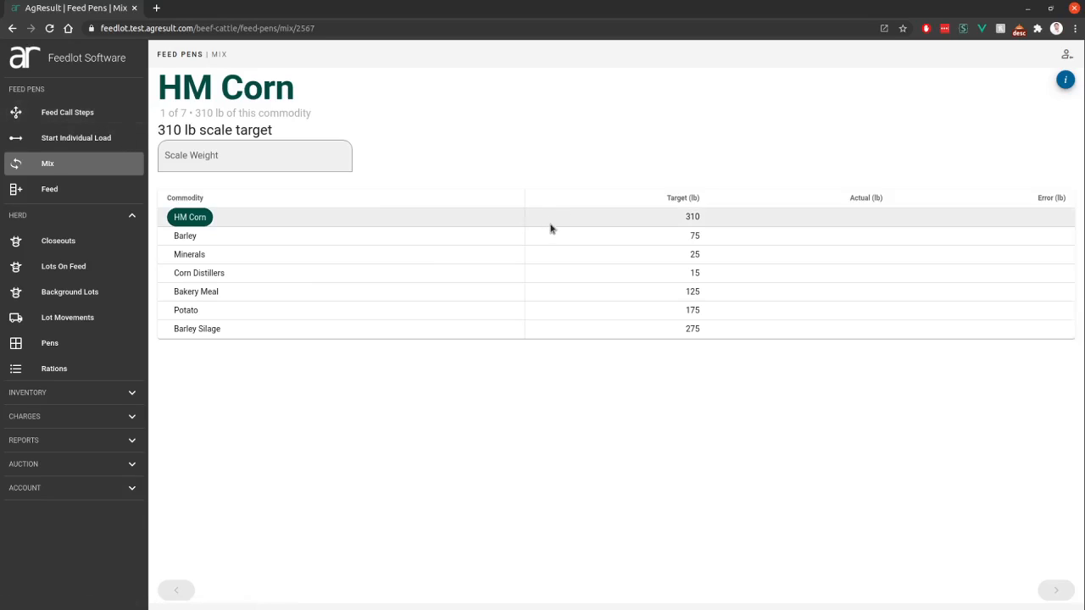
# Return to the Feed Calls stage and review the Morning 63 no CHIPS load's commodities, pen and mixing page
pyautogui.click(90, 113)
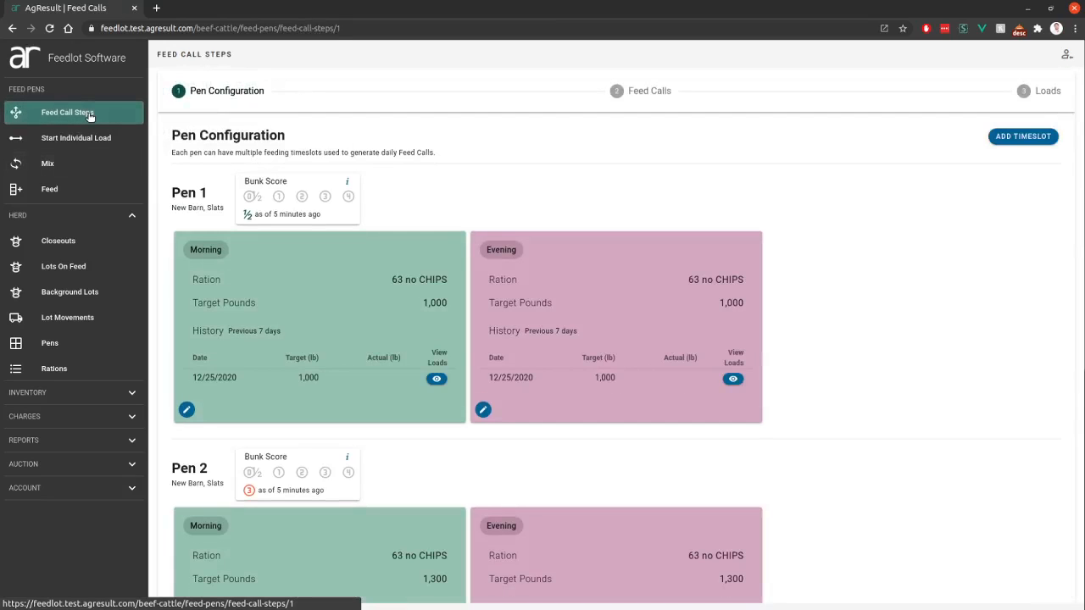
pyautogui.click(665, 93)
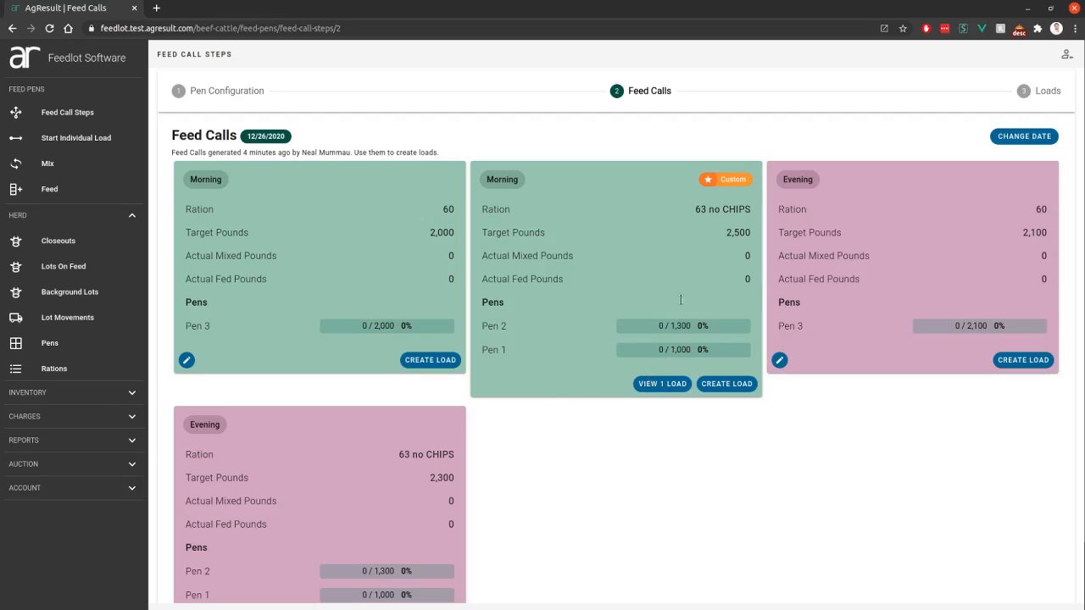
pyautogui.click(662, 384)
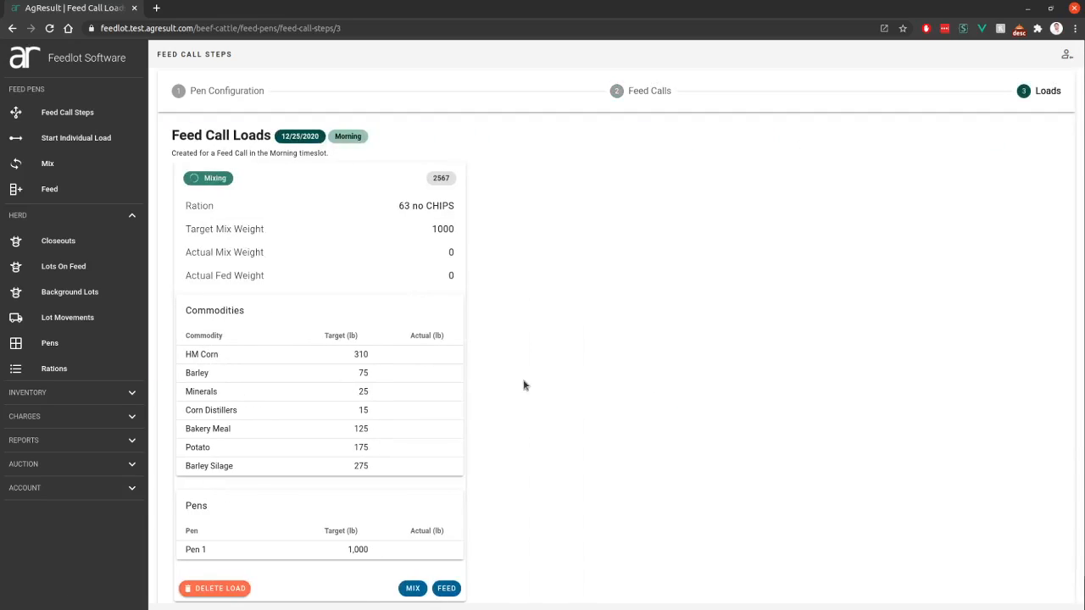
pyautogui.scroll(-1, 457, 347)
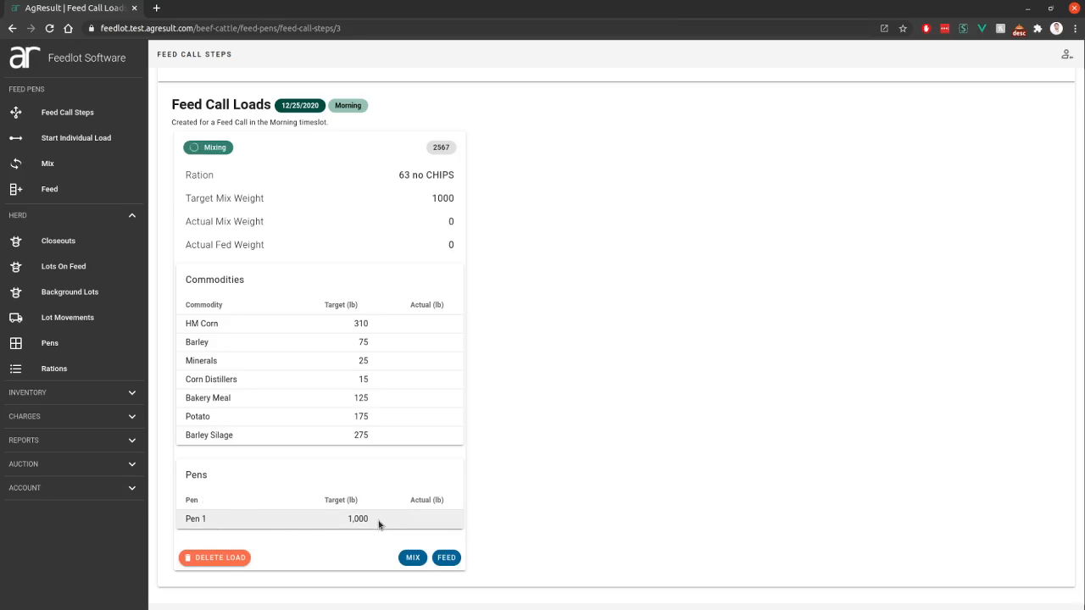
pyautogui.click(413, 559)
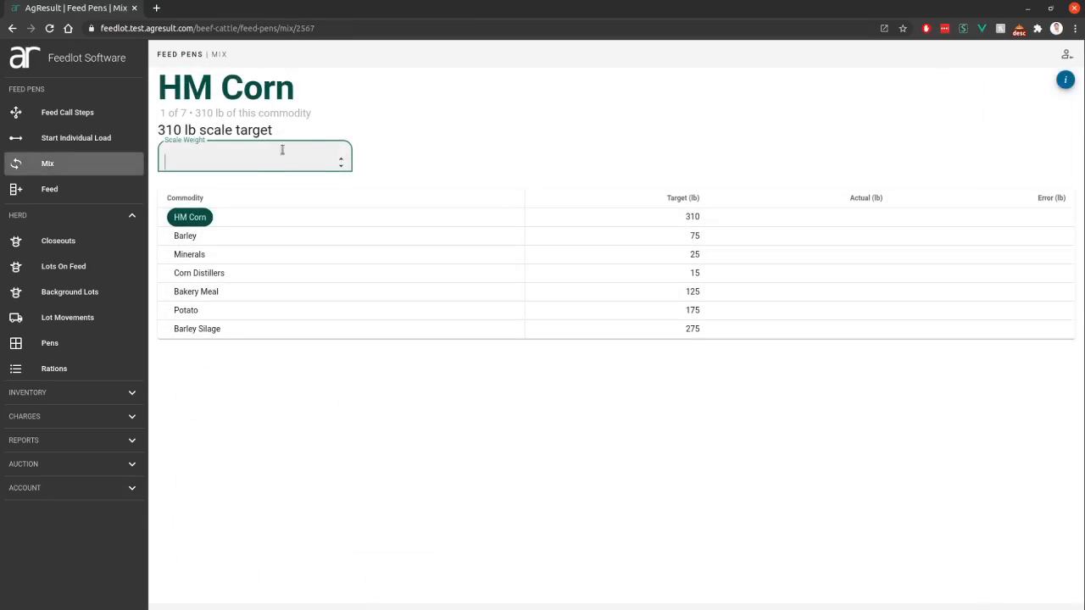
pyautogui.click(11, 29)
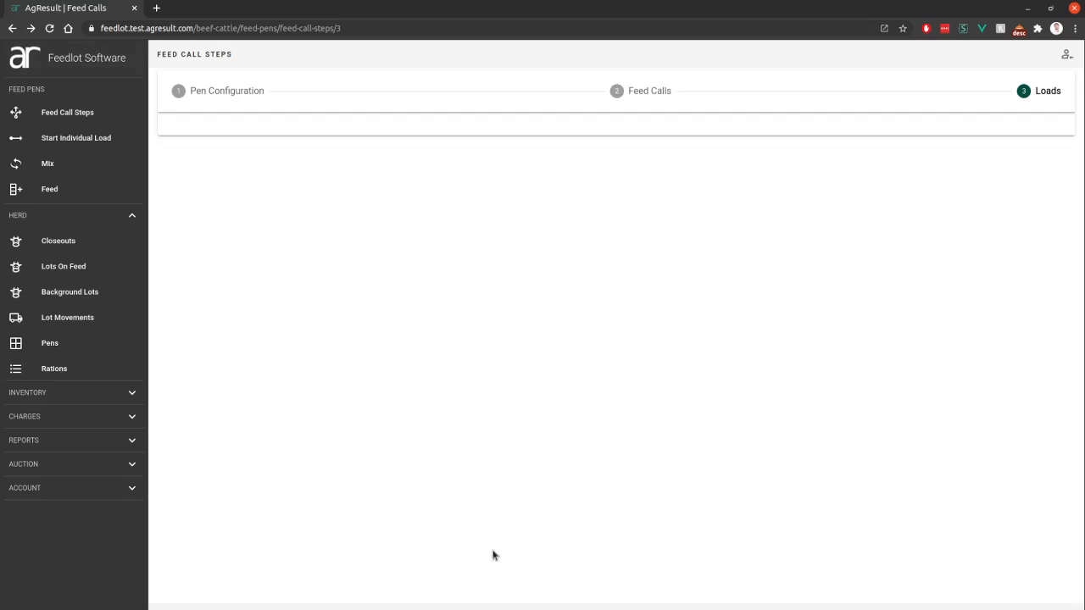
# Create a second load from the Morning 63 no CHIPS feed call for Pen 2 with target pounds of 1300, and check its details
pyautogui.click(629, 113)
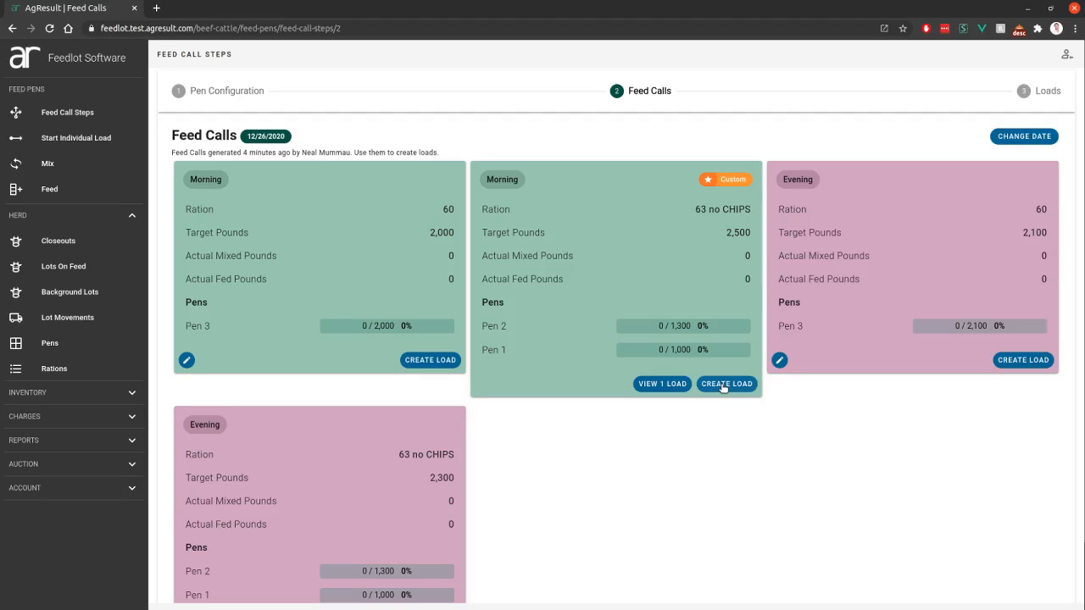
pyautogui.click(724, 385)
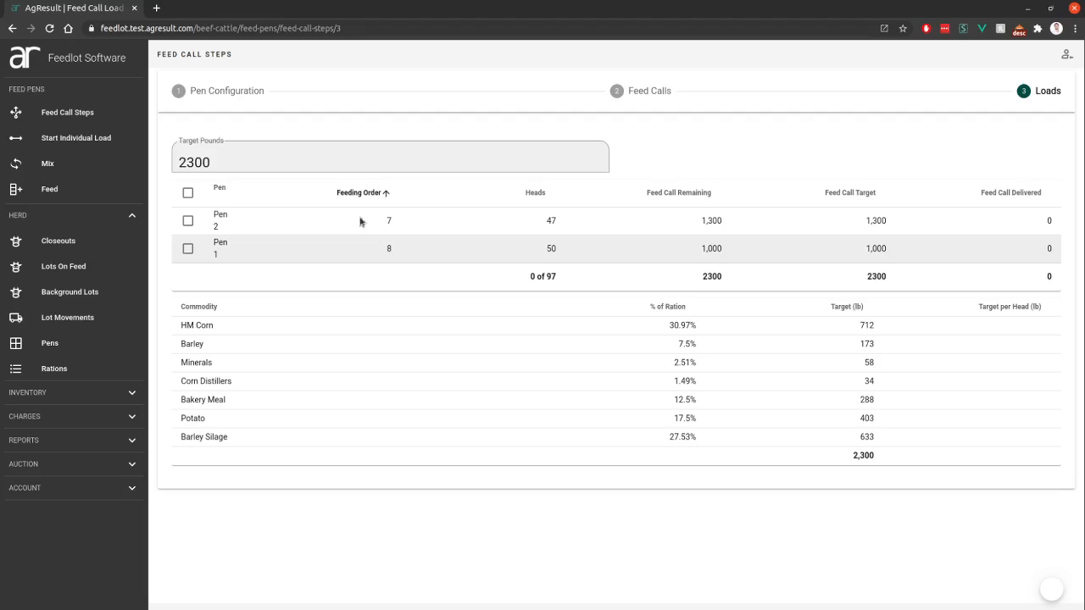
pyautogui.click(188, 221)
pyautogui.doubleClick(232, 152)
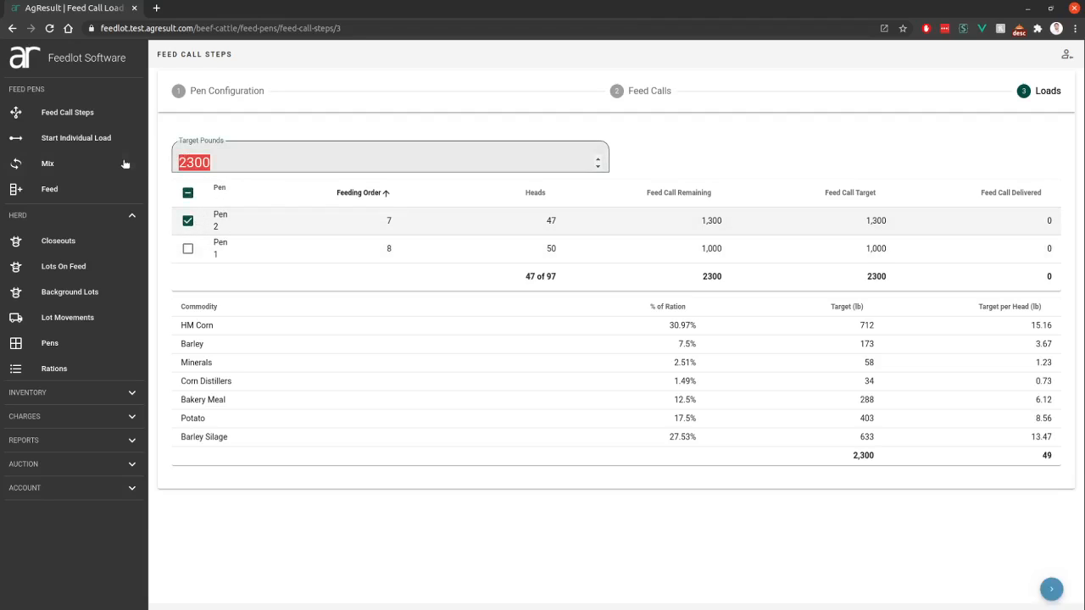
pyautogui.write('1300')
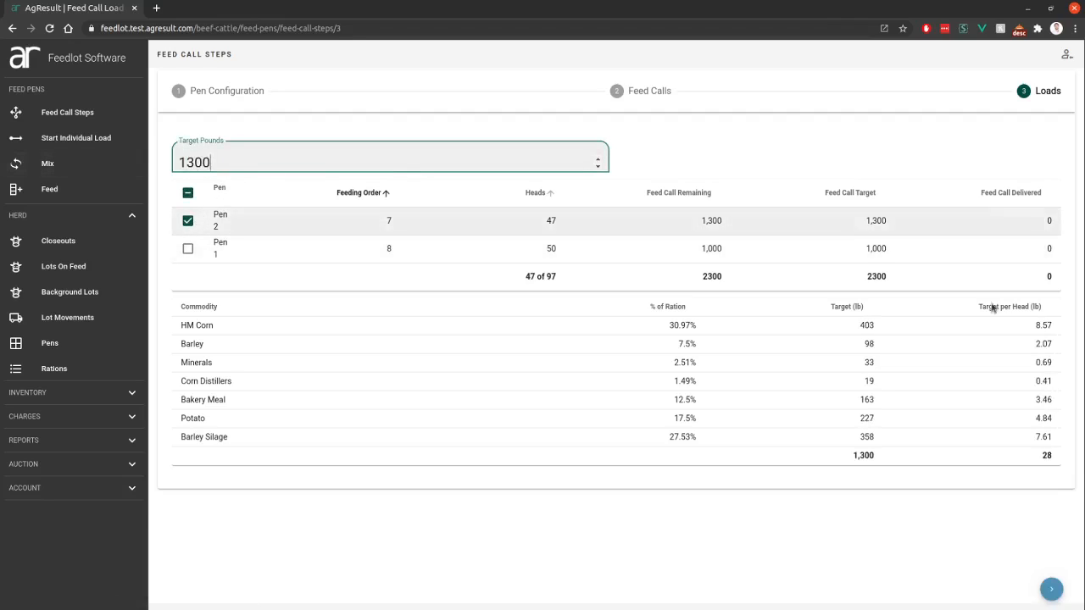
pyautogui.click(1050, 592)
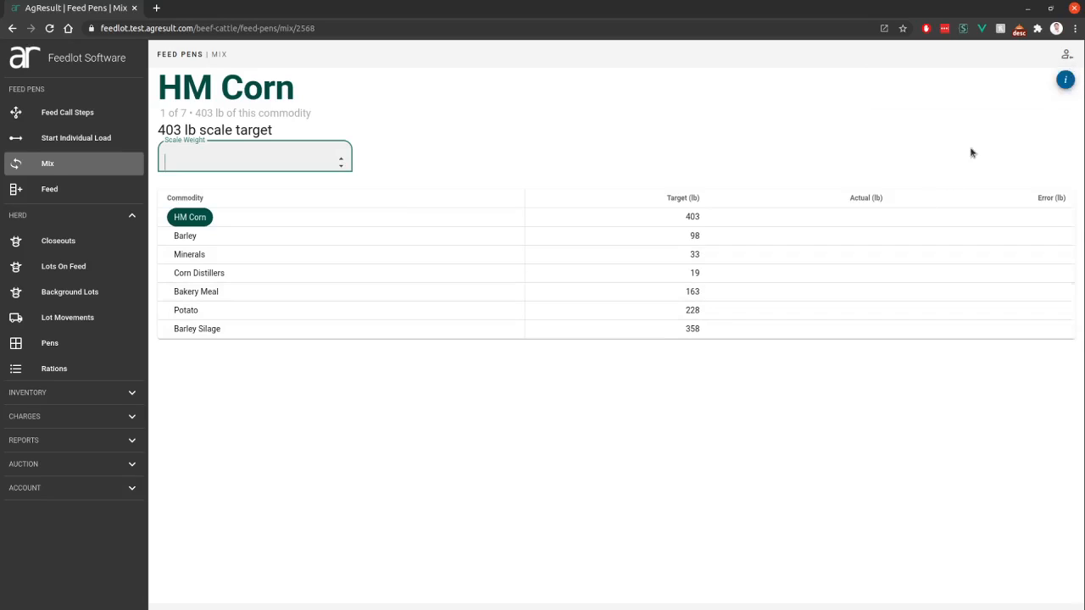
pyautogui.click(1066, 79)
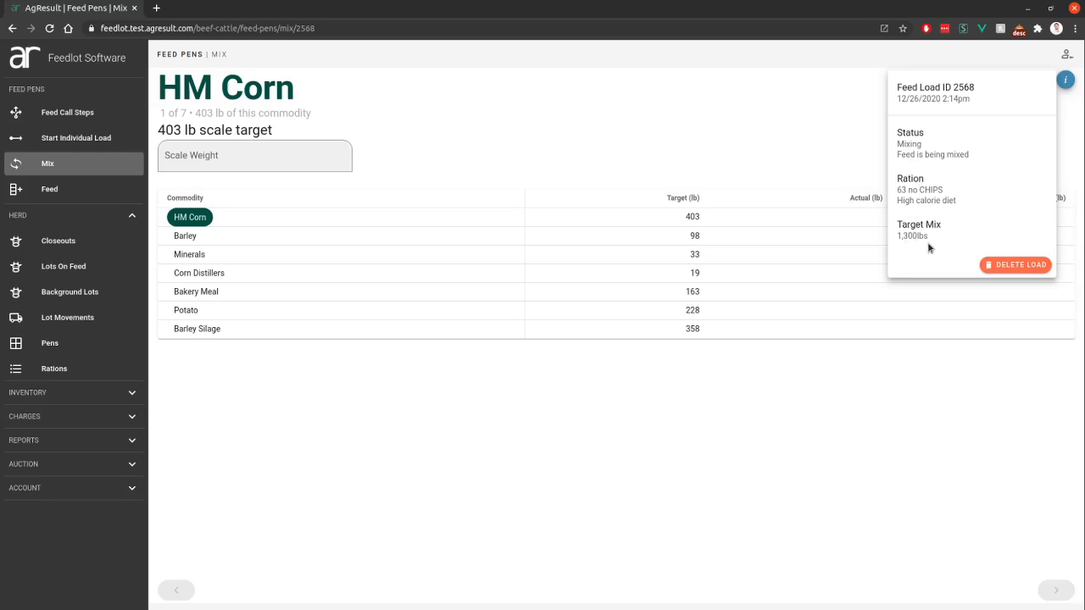
pyautogui.click(627, 442)
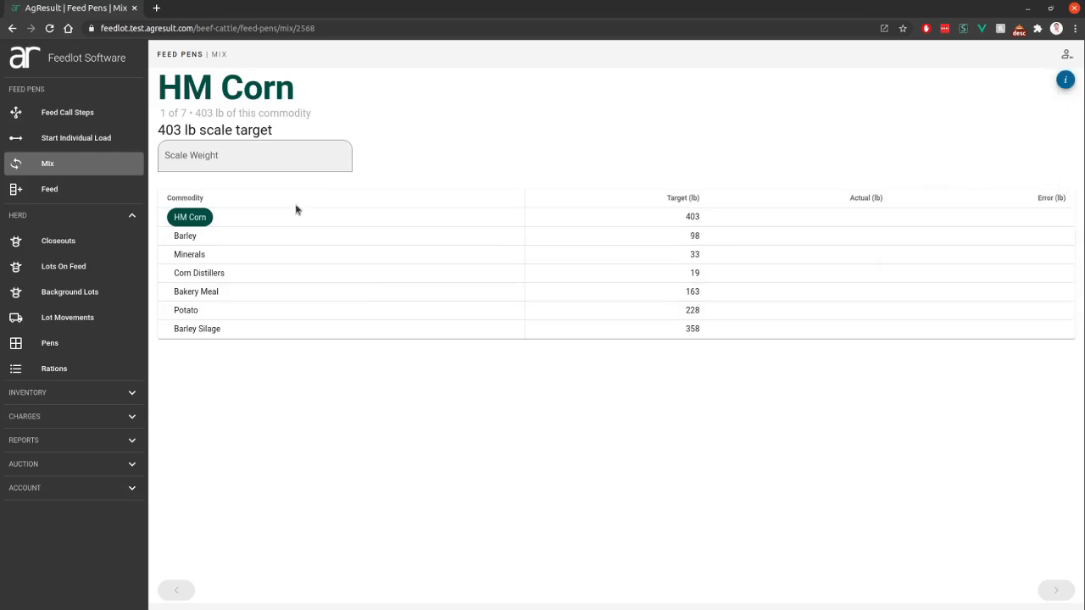
# Examine the commodities and pens of both loads created for the Morning 63 no CHIPS feed call
pyautogui.click(81, 111)
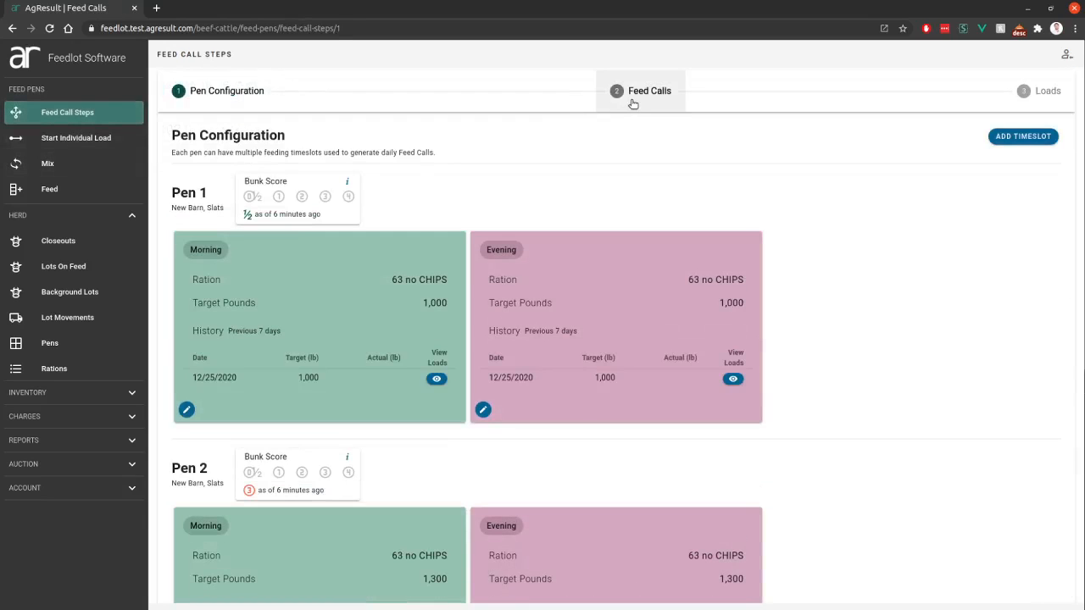
pyautogui.click(635, 100)
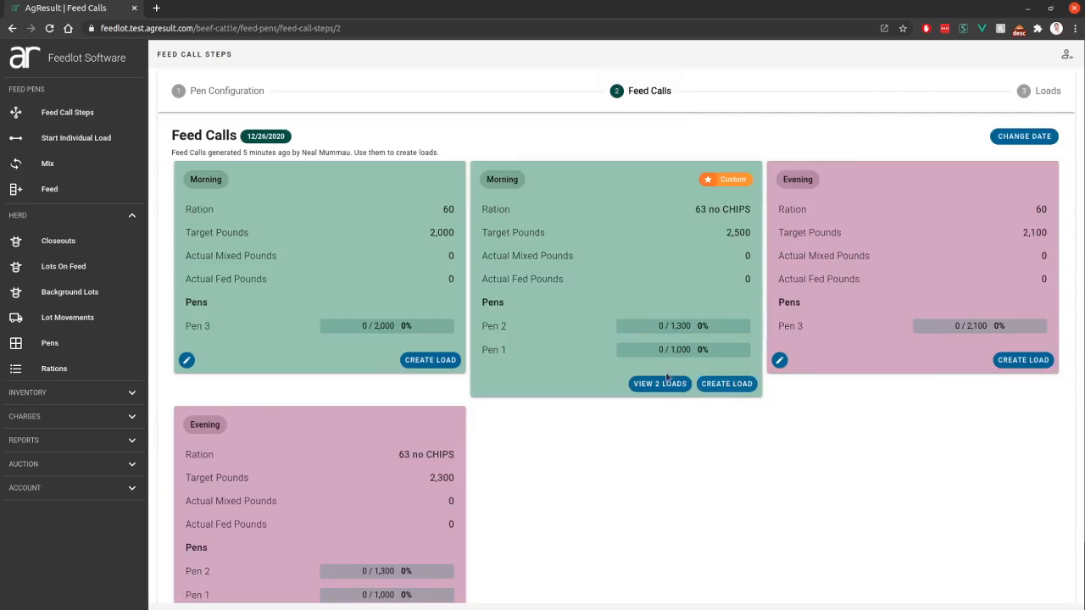
pyautogui.click(660, 384)
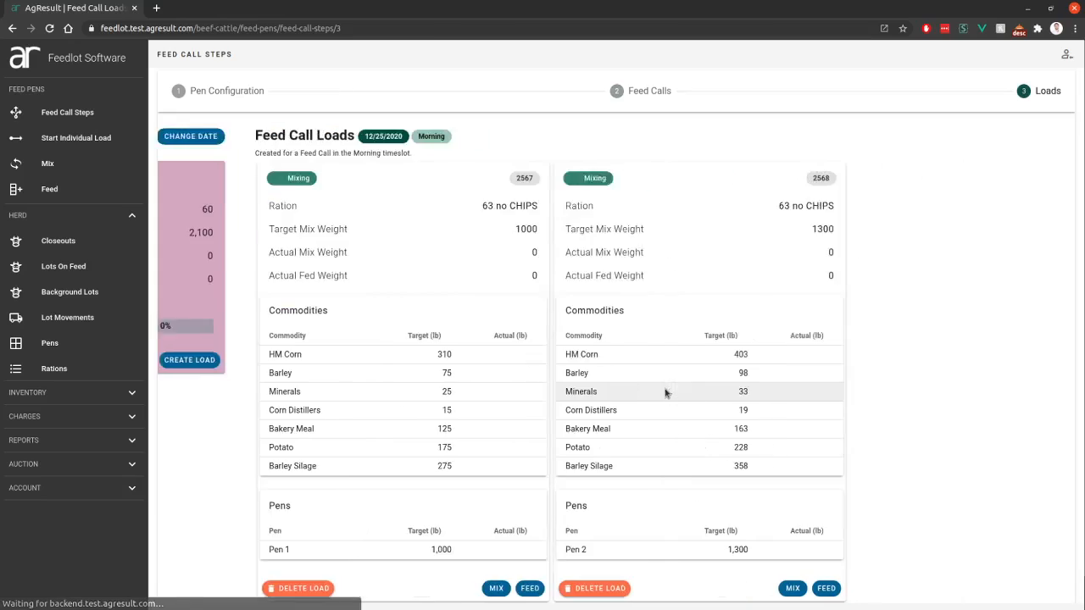
pyautogui.scroll(-1, 477, 377)
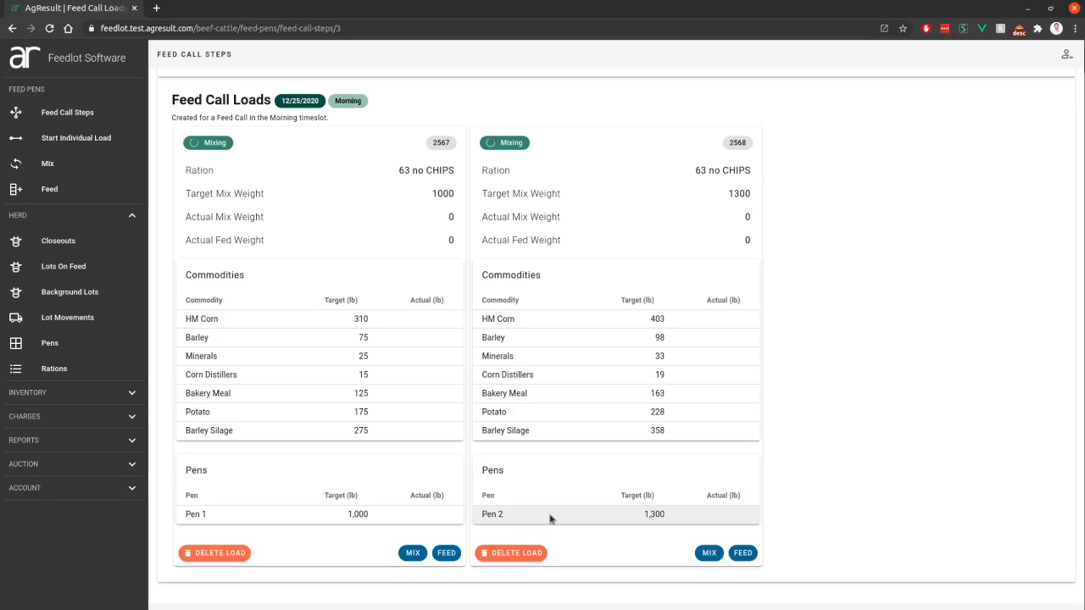
# Start mixing the Pen 1 load and record scale weights of 310 for HM Corn, 385 for Barley and 410 for Minerals
pyautogui.click(413, 552)
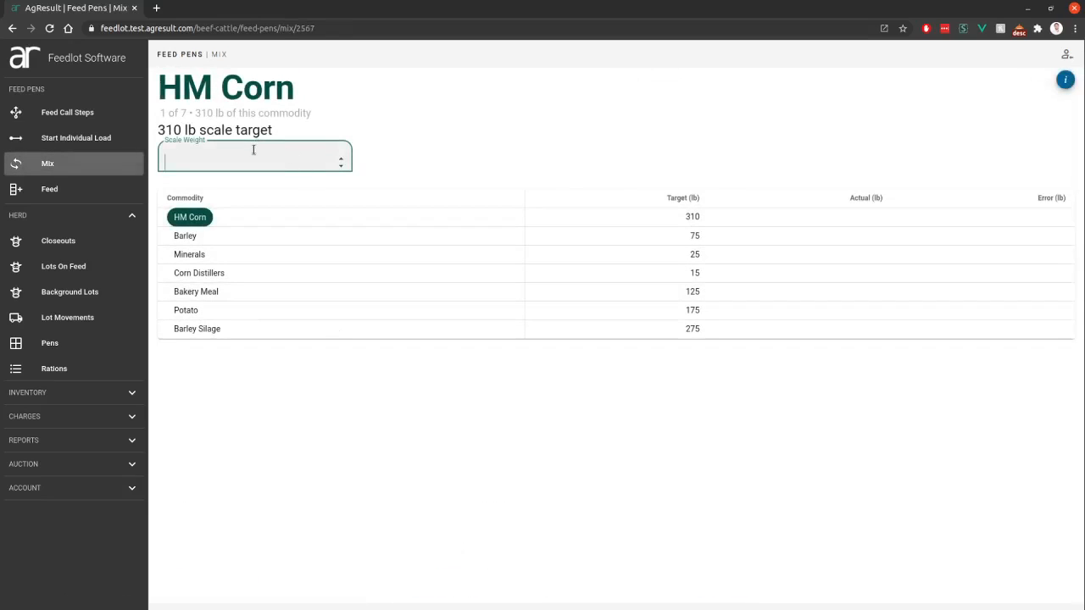
pyautogui.write('310')
pyautogui.press('Return')
pyautogui.write('385')
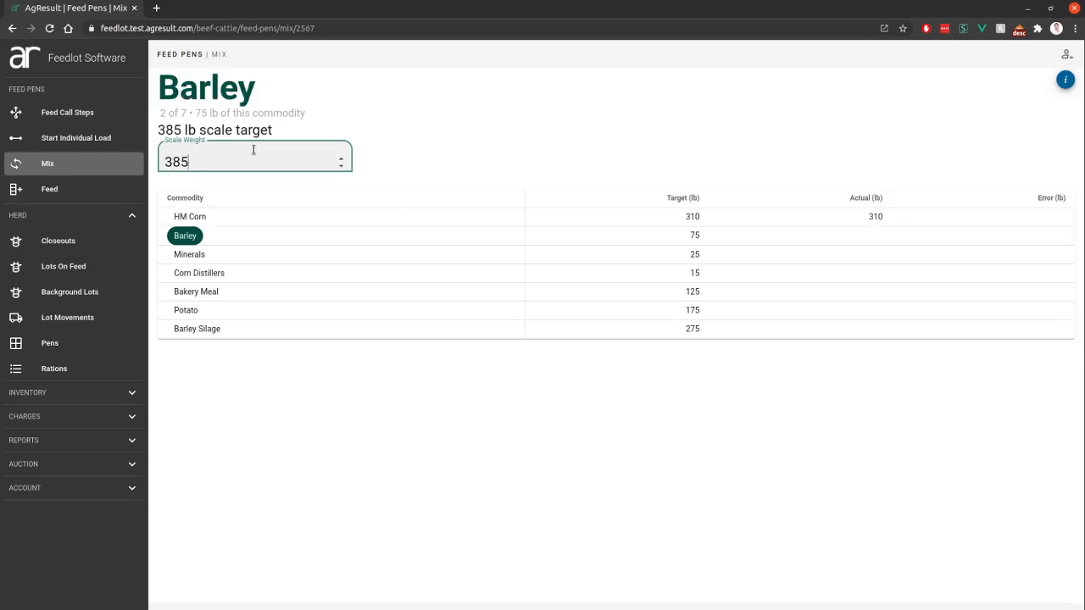
pyautogui.press('Return')
pyautogui.write('410')
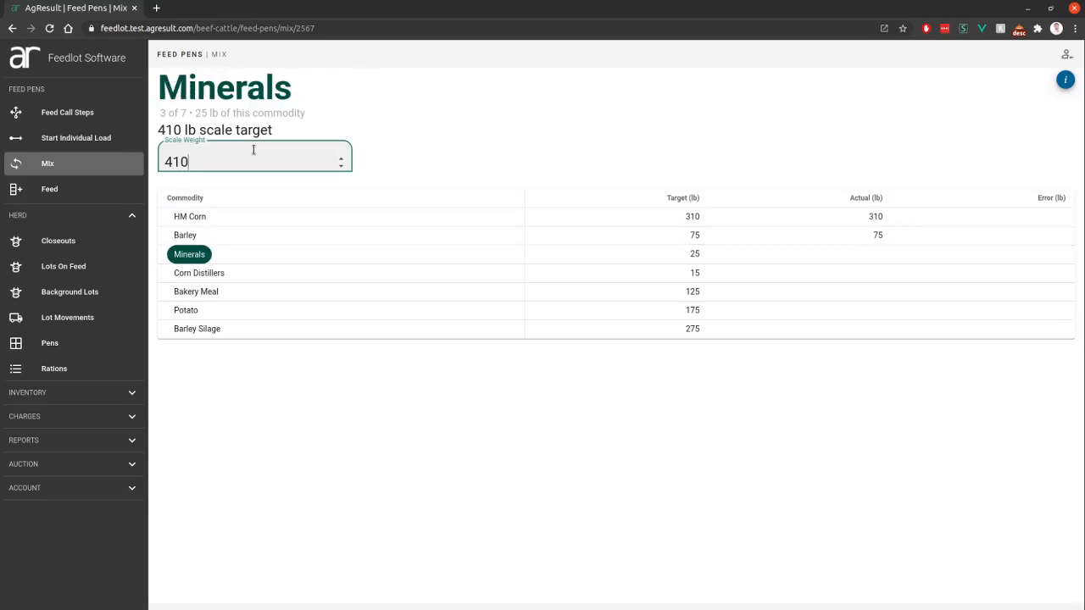
pyautogui.press('Return')
# Record scale weights of 425 for Corn Distillers and 550 for Bakery Meal in the Pen 1 load
pyautogui.write('425')
pyautogui.press('Return')
pyautogui.write('550')
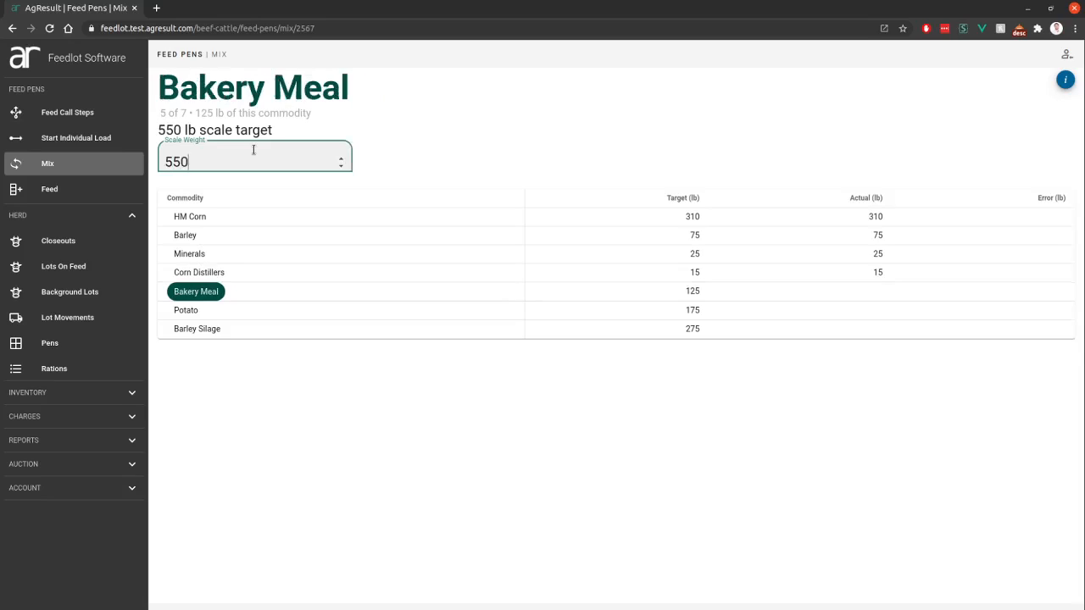
pyautogui.press('Return')
# Finish the mix with scale weights of 725 for Potato and 1000 for Barley Silage, and feed Pen 1 down to 0
pyautogui.write('725')
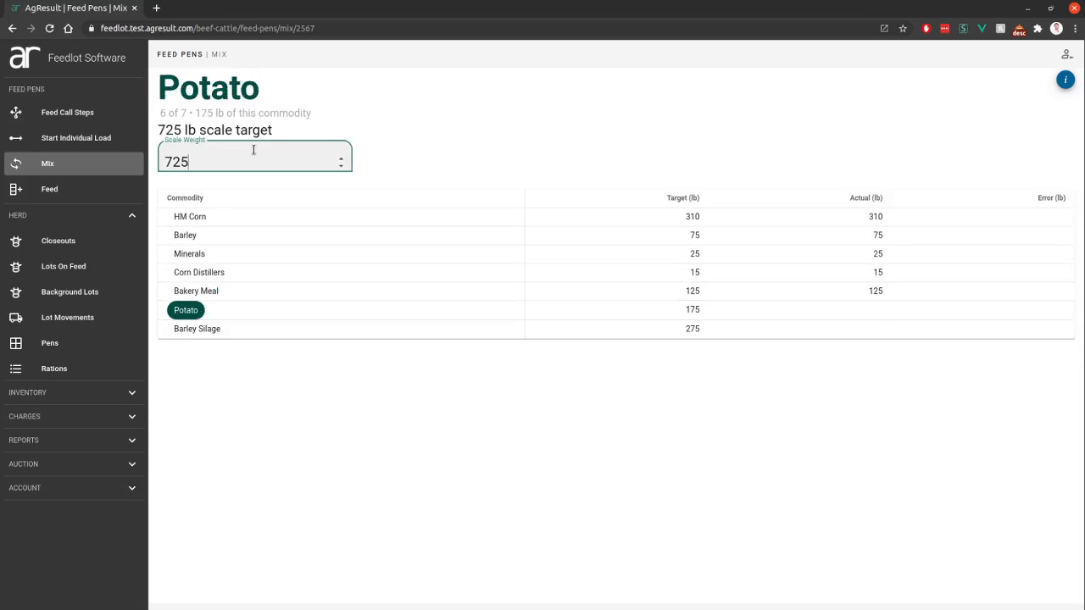
pyautogui.press('Return')
pyautogui.write('1000')
pyautogui.press('Return')
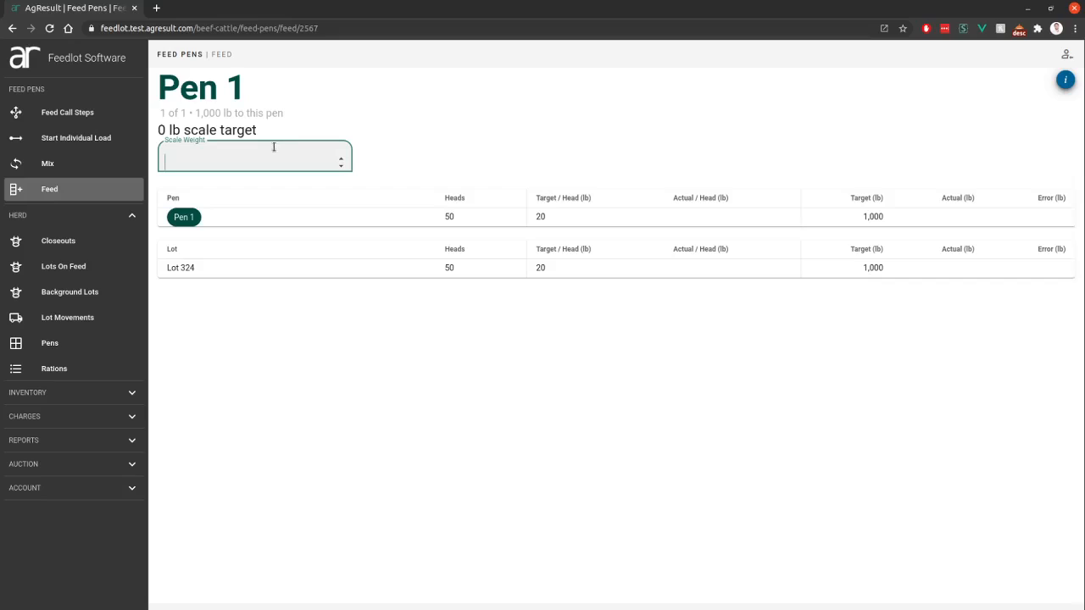
pyautogui.write('0')
pyautogui.press('Return')
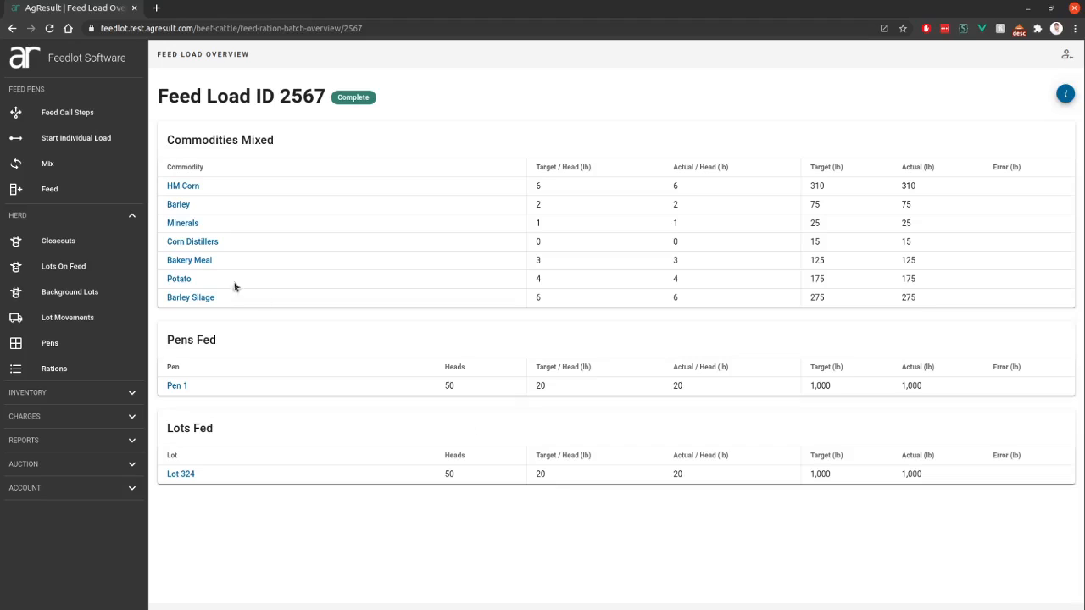
# Return to the Feed Calls stage, open the loads of the Morning 63 no CHIPS feed call and start mixing the Pen 2 load
pyautogui.click(71, 119)
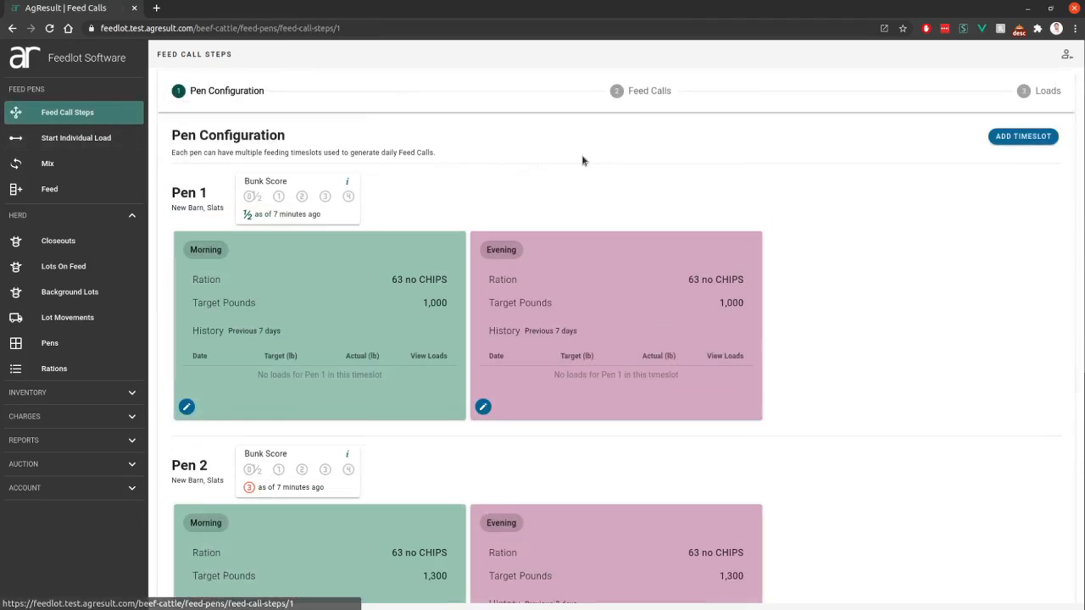
pyautogui.click(644, 92)
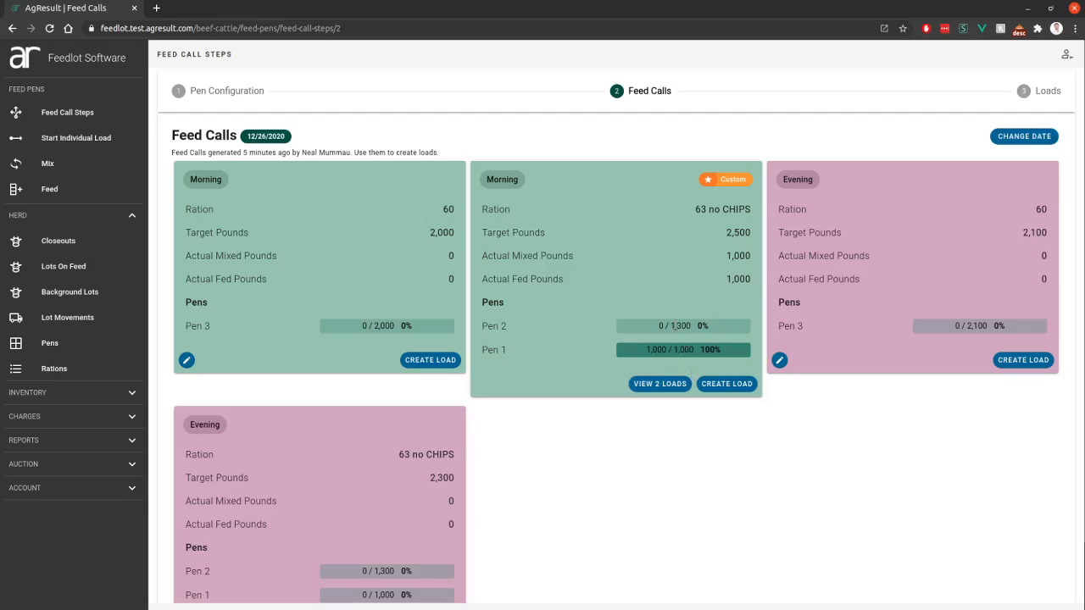
pyautogui.click(660, 385)
pyautogui.scroll(-1, 678, 332)
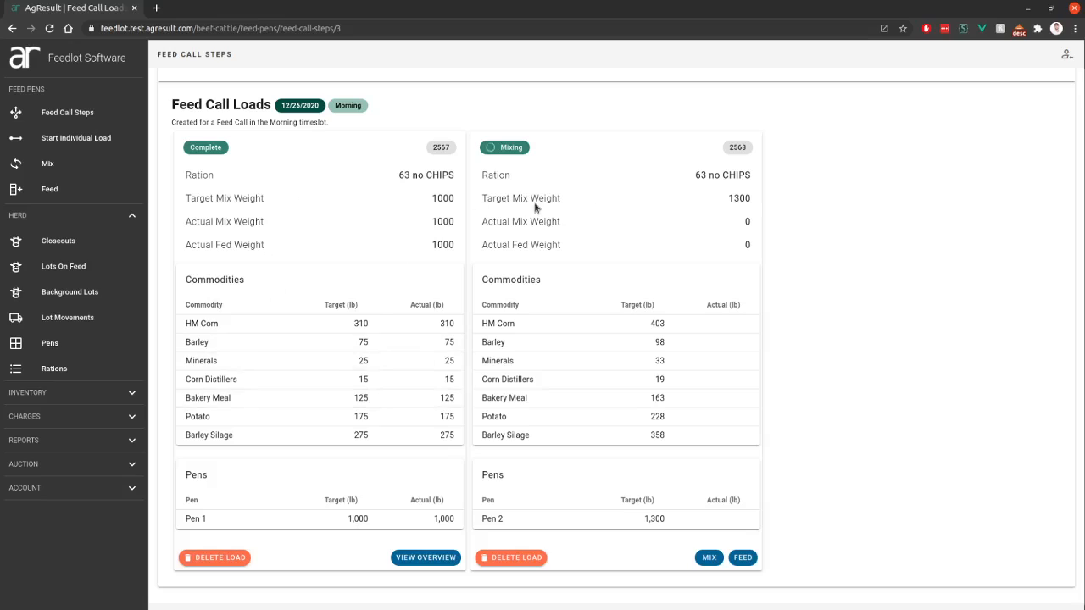
pyautogui.click(716, 563)
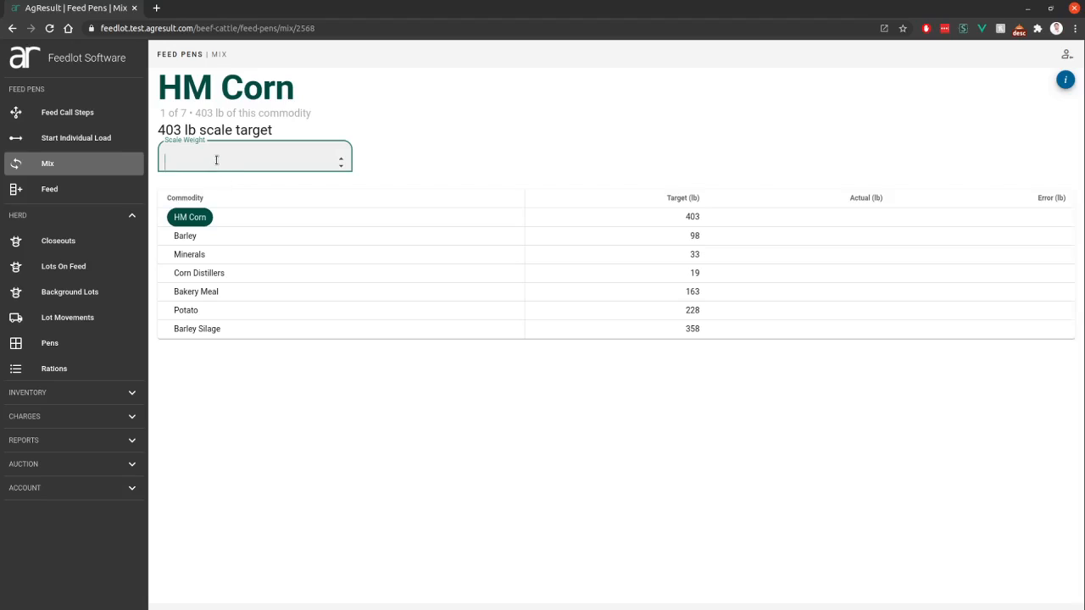
# Record a scale weight of 200 for HM Corn in the Pen 2 load, ignoring the tolerance warning
pyautogui.write('200')
pyautogui.press('Return')
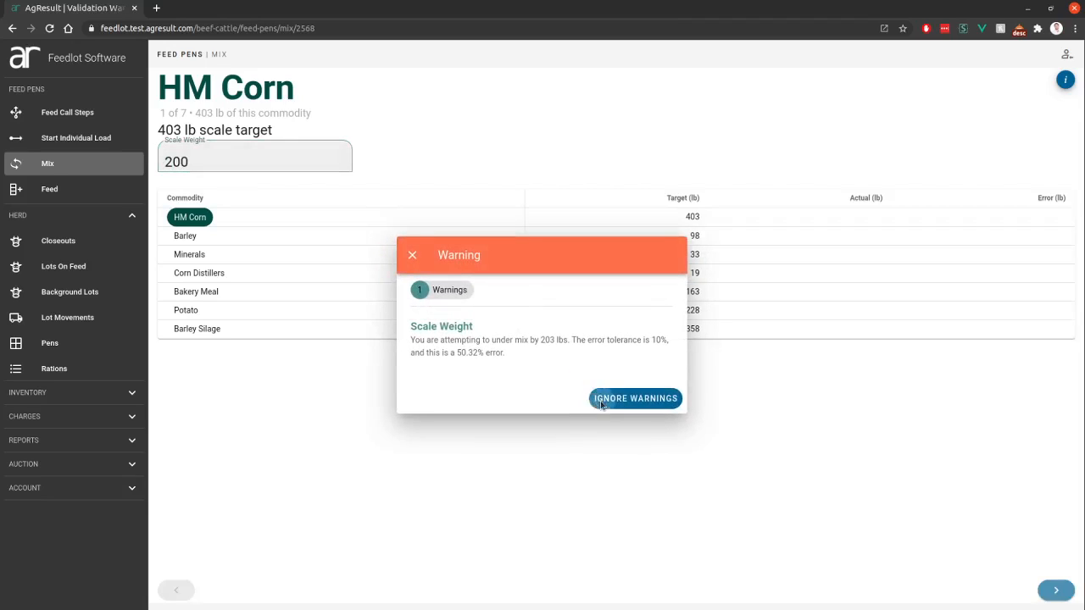
pyautogui.click(603, 398)
pyautogui.click(245, 154)
pyautogui.write('150')
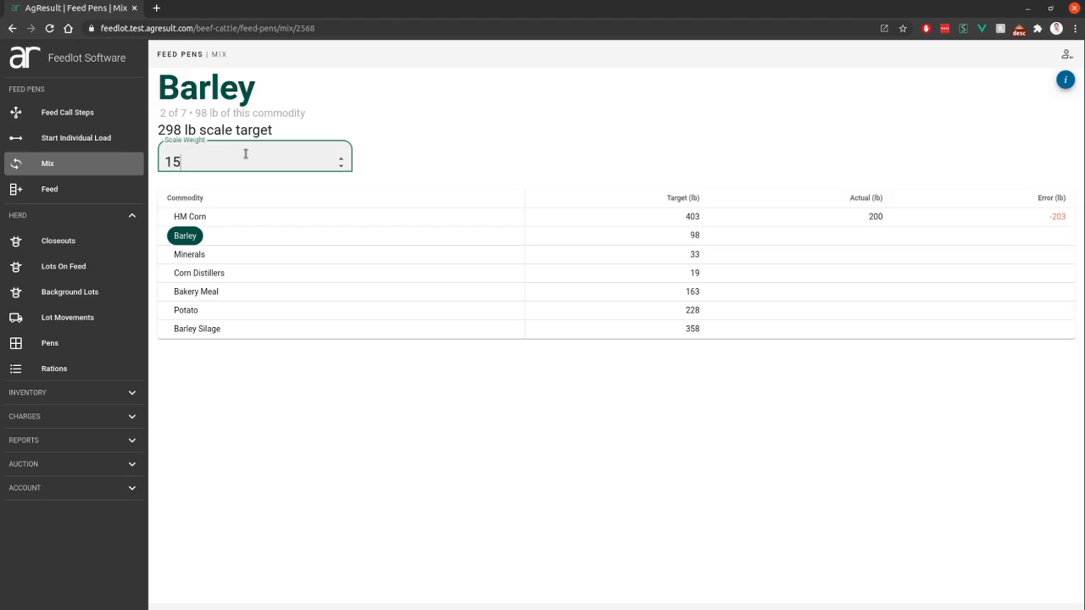
pyautogui.press('Return')
pyautogui.click(407, 264)
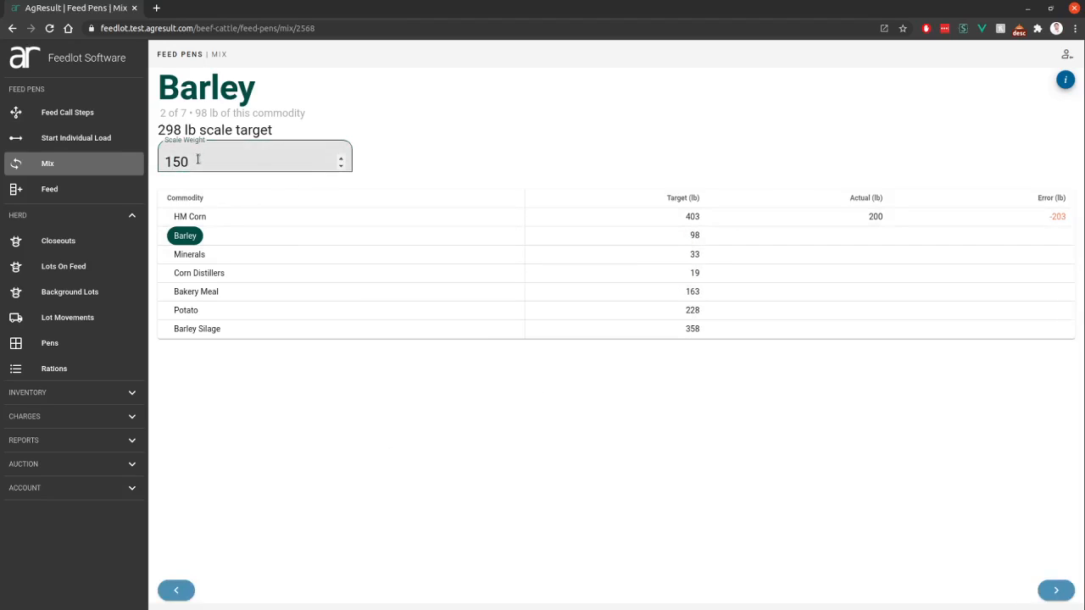
# Record scale weights of 300 for Barley and 320 for Minerals, ignoring the tolerance warning
pyautogui.click(202, 158)
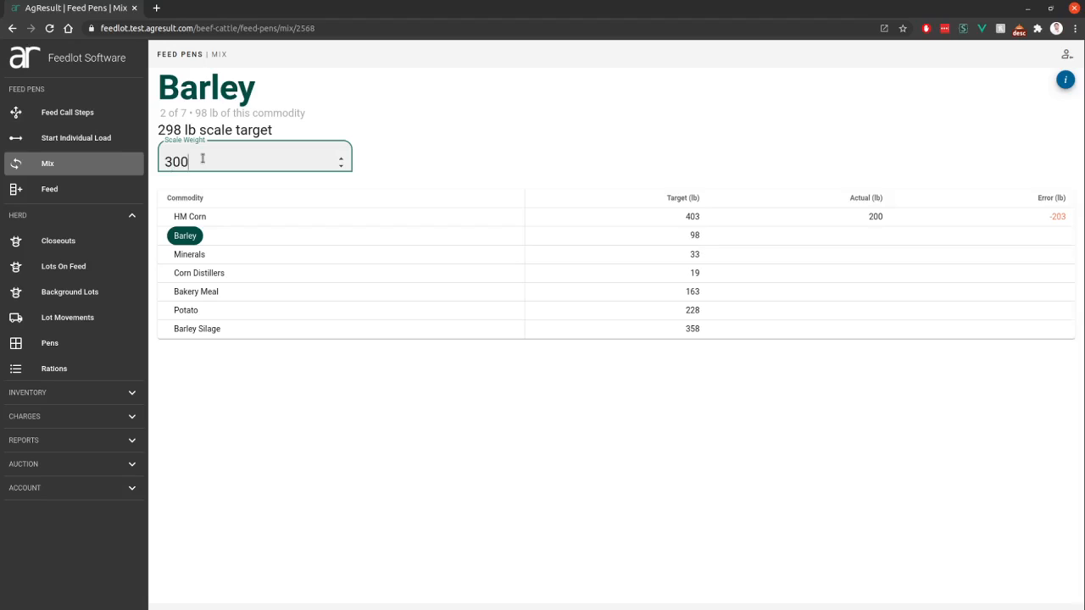
pyautogui.write('300')
pyautogui.press('Return')
pyautogui.write('32')
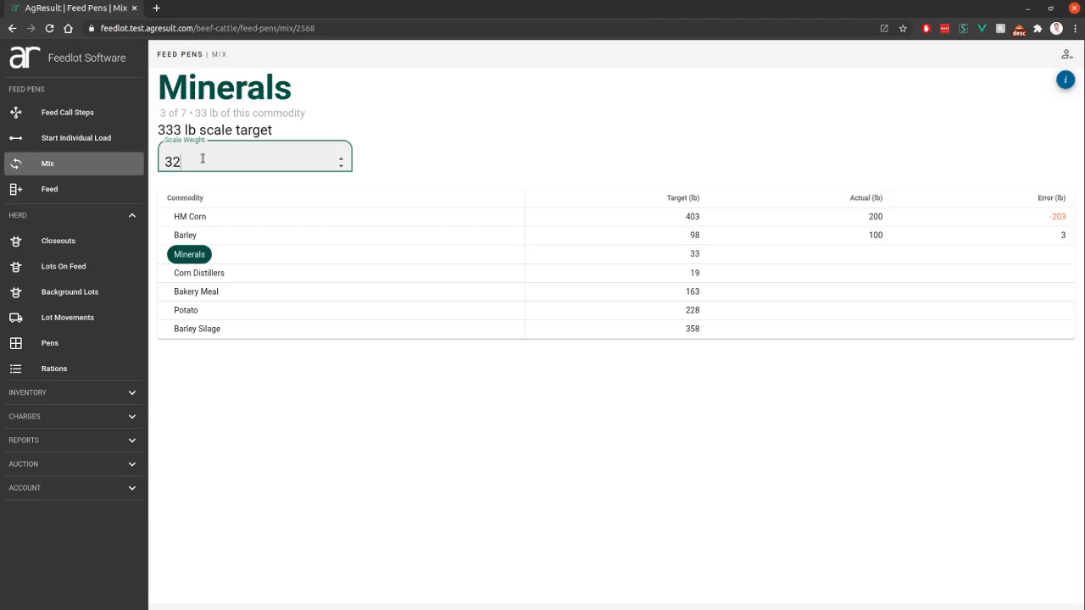
pyautogui.write('0')
pyautogui.press('Return')
pyautogui.click(665, 399)
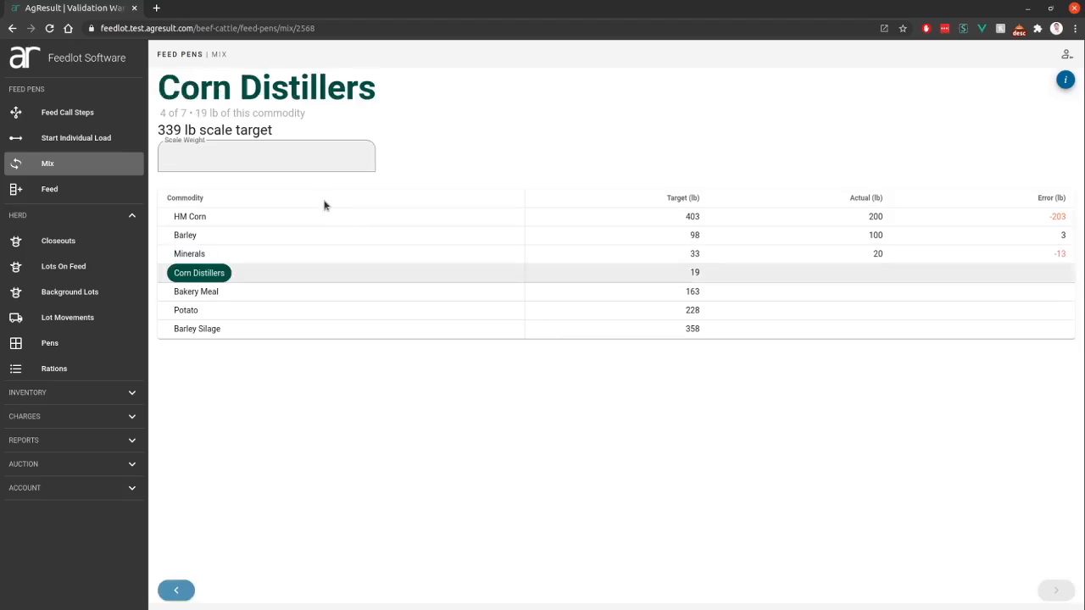
# Skip Corn Distillers by recording a scale weight of 320 and ignoring the warnings, and record 480 for Bakery Meal
pyautogui.click(255, 157)
pyautogui.press('Return')
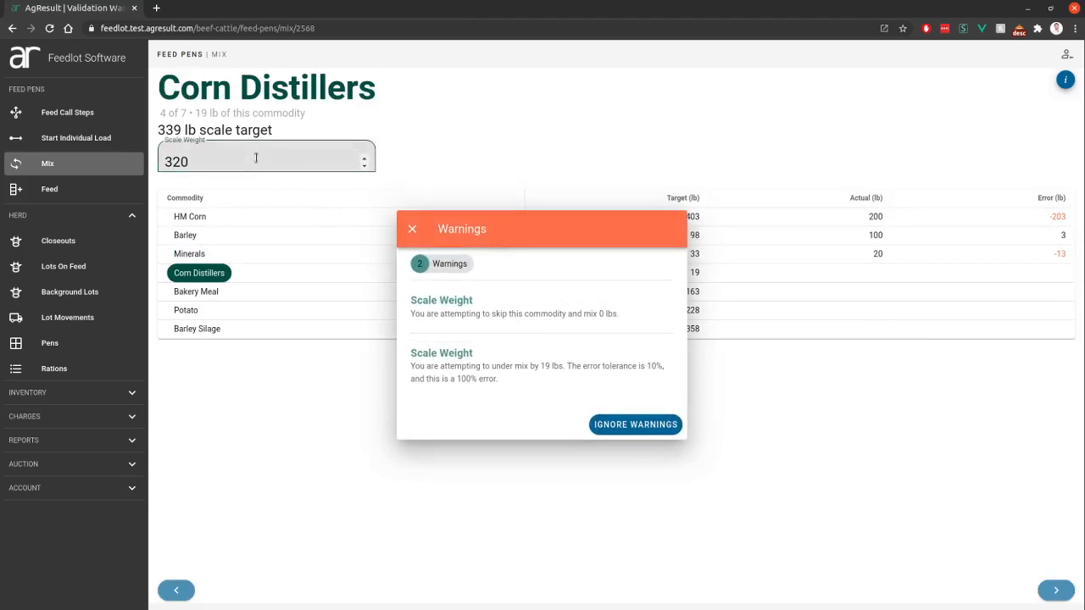
pyautogui.press('Return')
pyautogui.rightClick(234, 164)
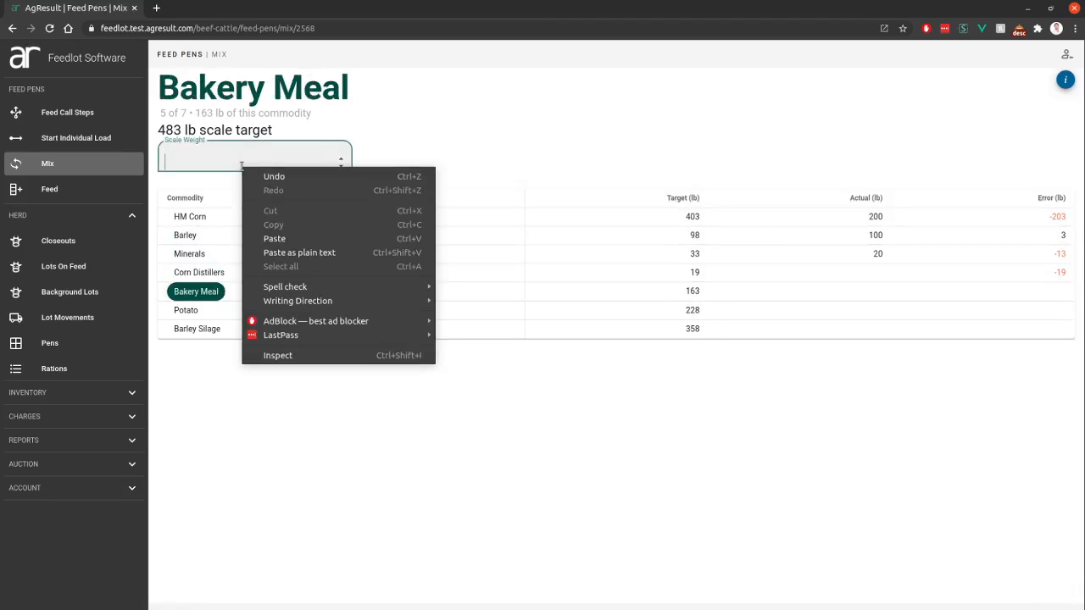
pyautogui.click(243, 168)
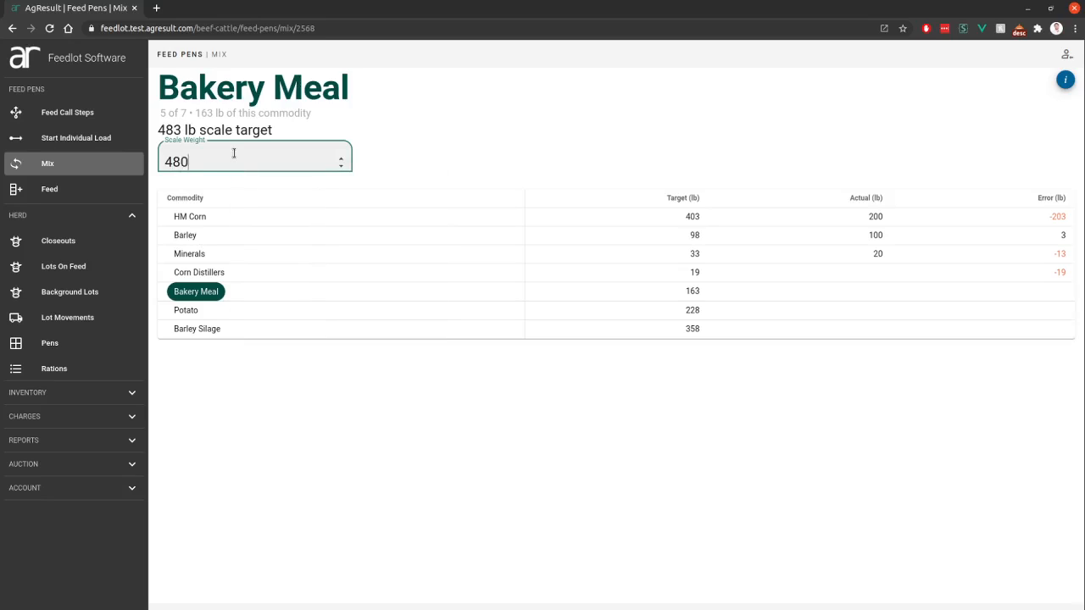
pyautogui.press('Return')
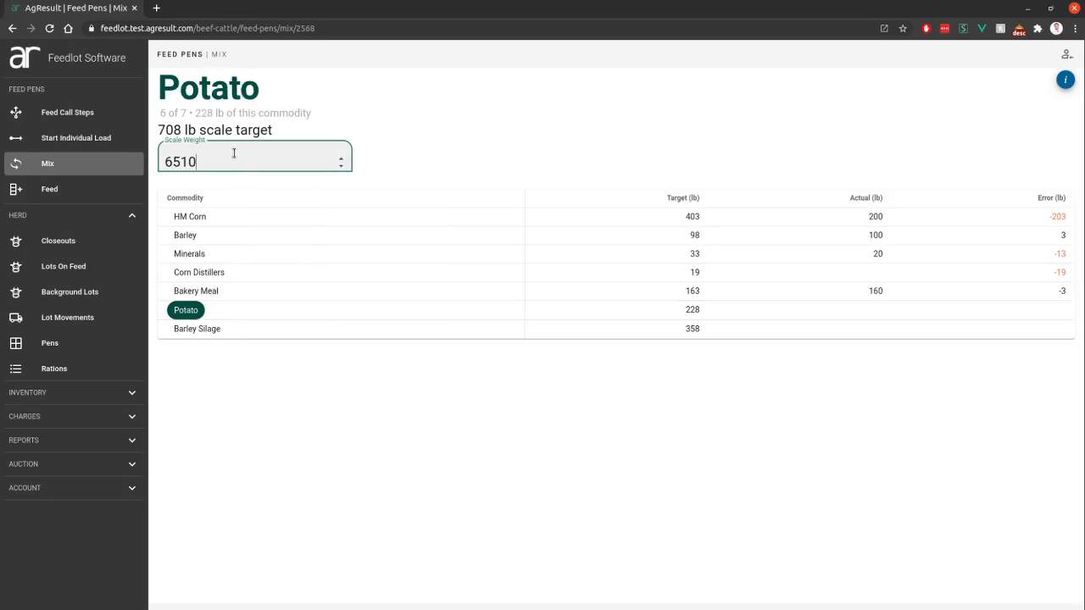
pyautogui.press('Return')
pyautogui.press('Return')
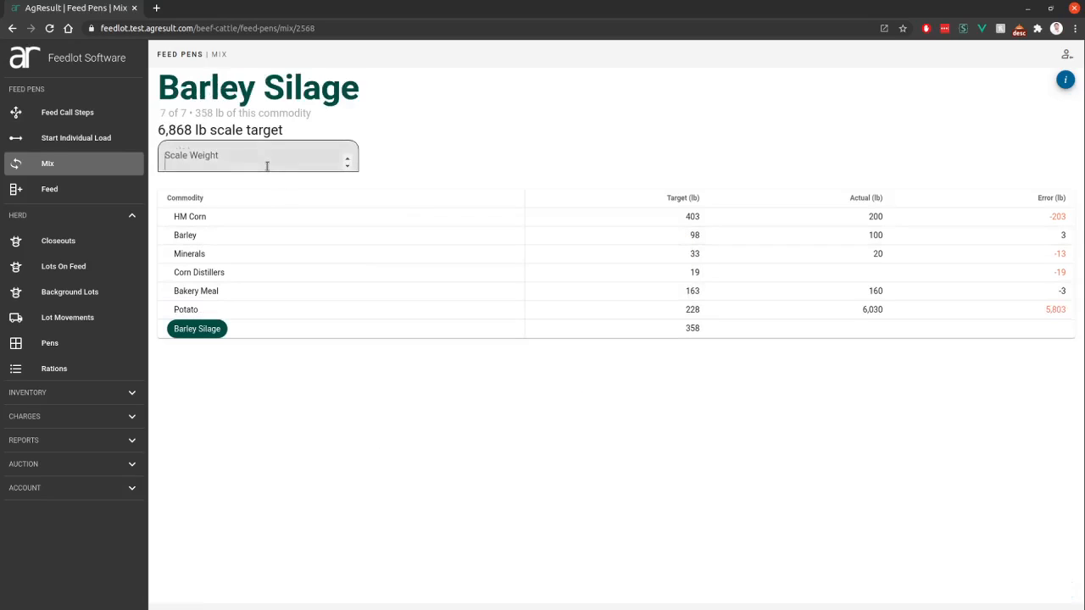
pyautogui.click(331, 364)
pyautogui.click(172, 595)
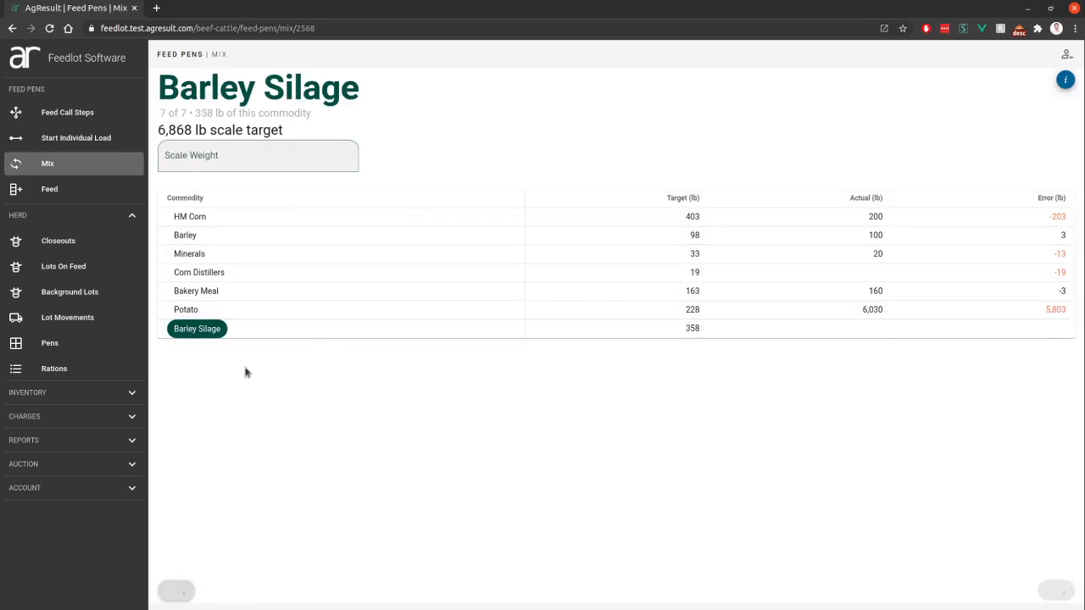
# Set Potato's scale weight to 650, ignoring the tolerance warning, and complete the mix with 1008 for Barley Silage
pyautogui.click(196, 164)
pyautogui.write('650')
pyautogui.press('Return')
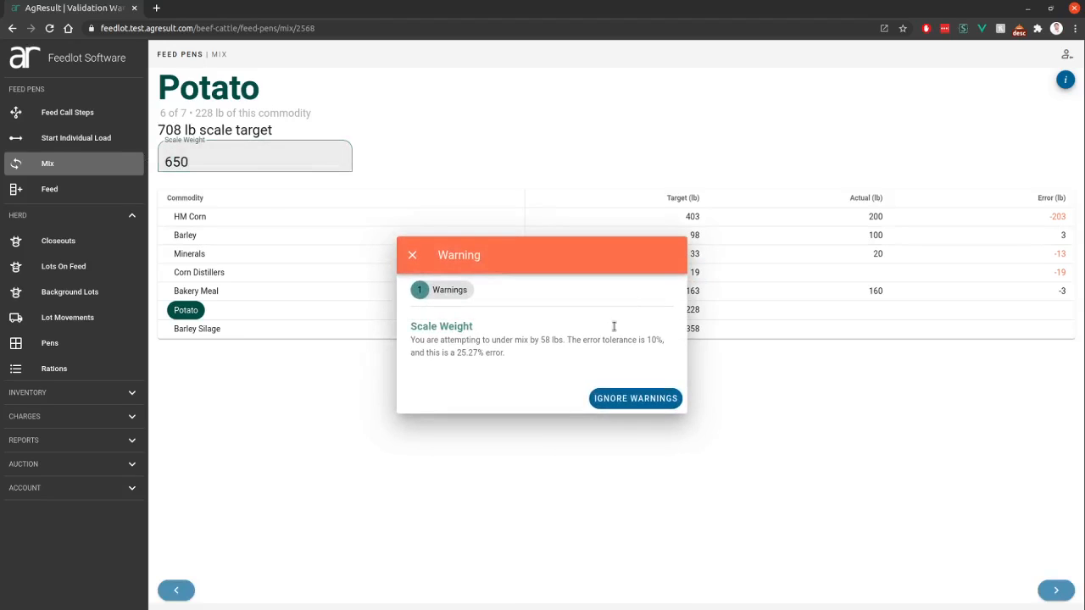
pyautogui.click(617, 398)
pyautogui.click(255, 156)
pyautogui.write('1')
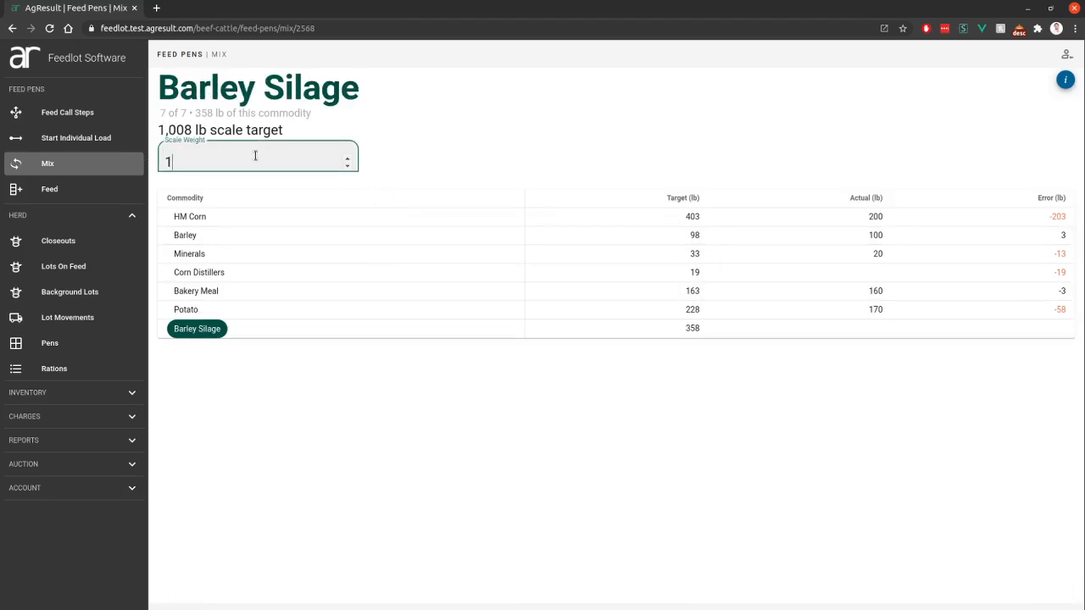
pyautogui.write('008')
pyautogui.press('Return')
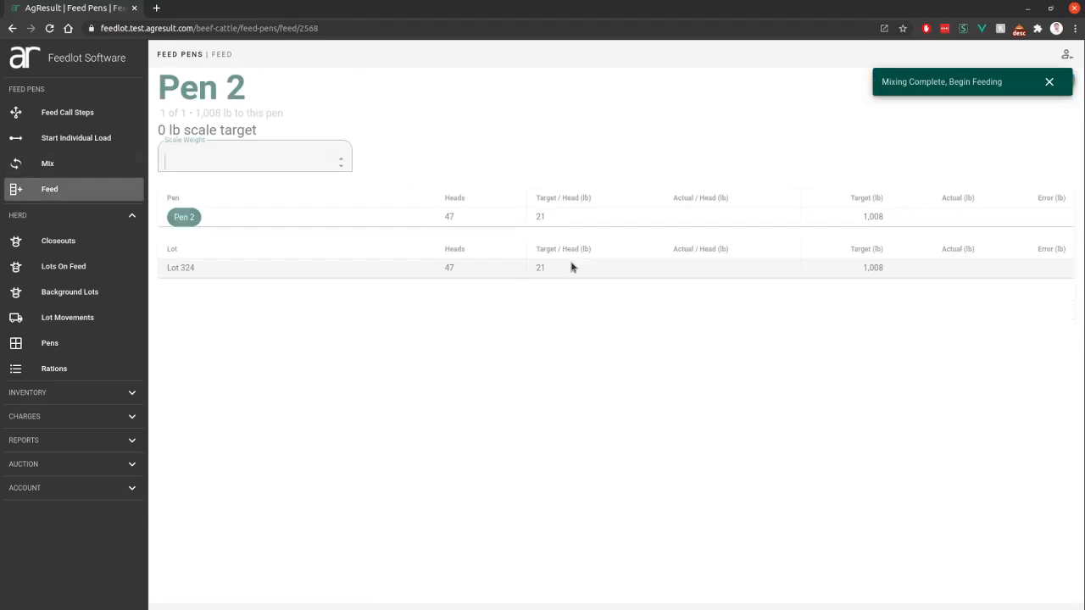
# Feed the whole mixed load to Pen 2 by recording a scale weight of 0
pyautogui.click(241, 160)
pyautogui.write('0')
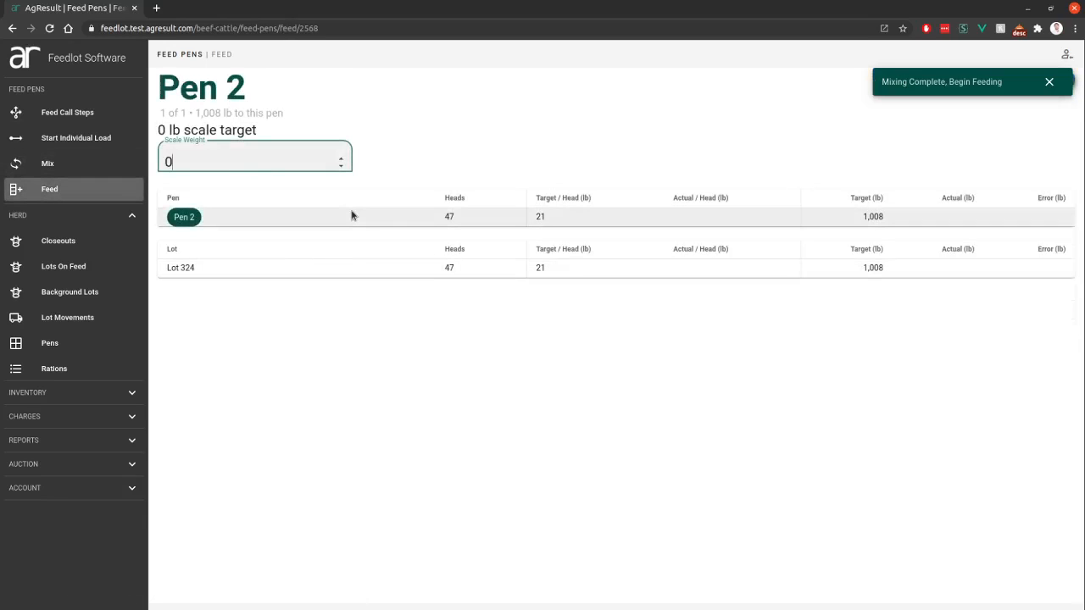
pyautogui.press('Return')
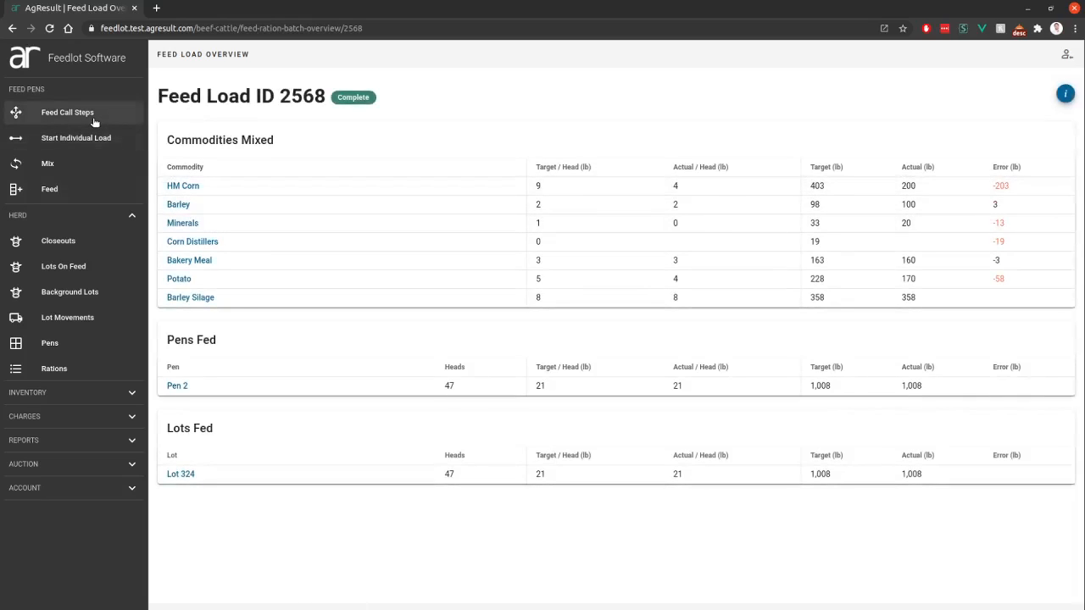
# Create another load from the Morning 63 no CHIPS feed call for Pen 2 with target pounds of 292
pyautogui.click(38, 118)
pyautogui.click(636, 91)
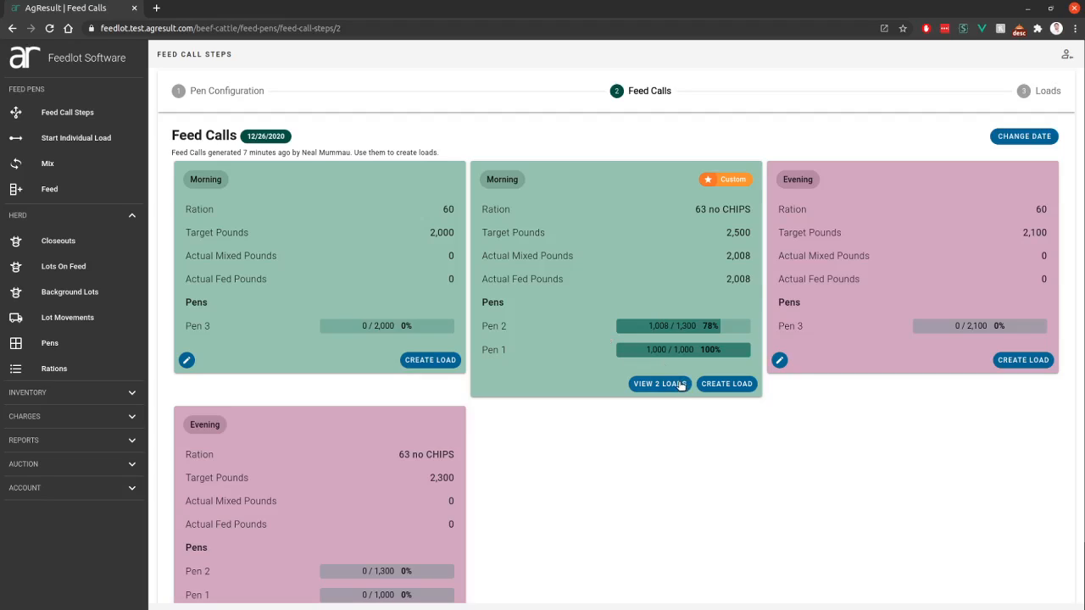
pyautogui.click(720, 385)
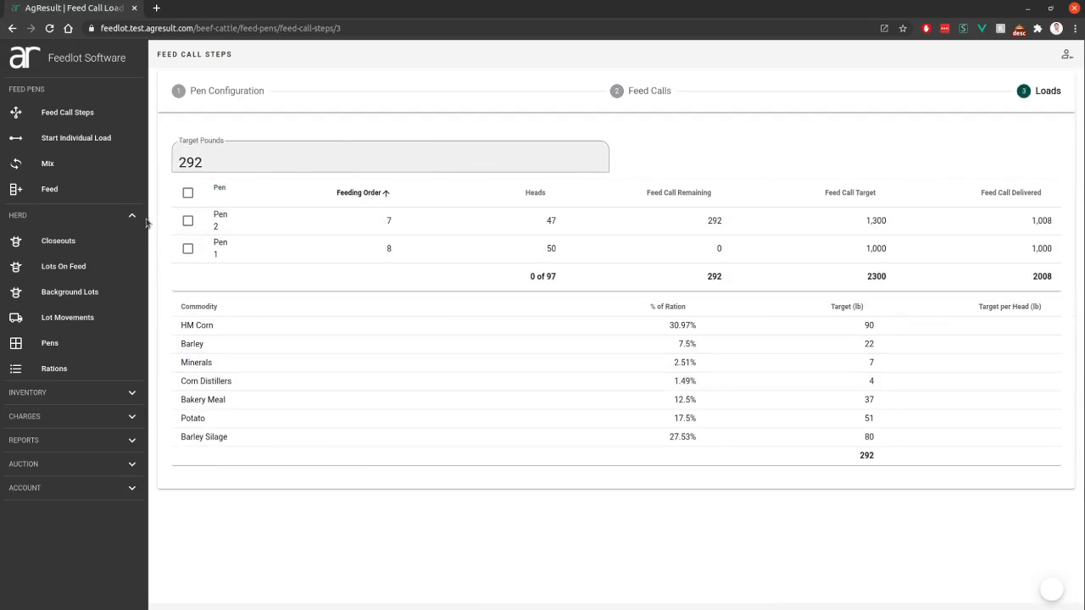
pyautogui.click(188, 221)
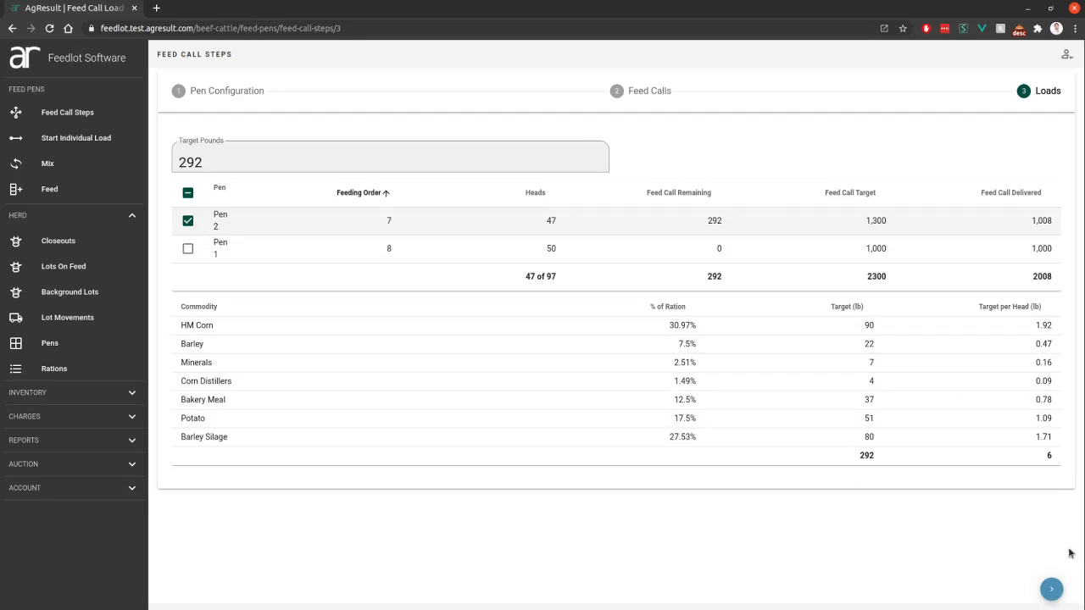
pyautogui.click(1053, 588)
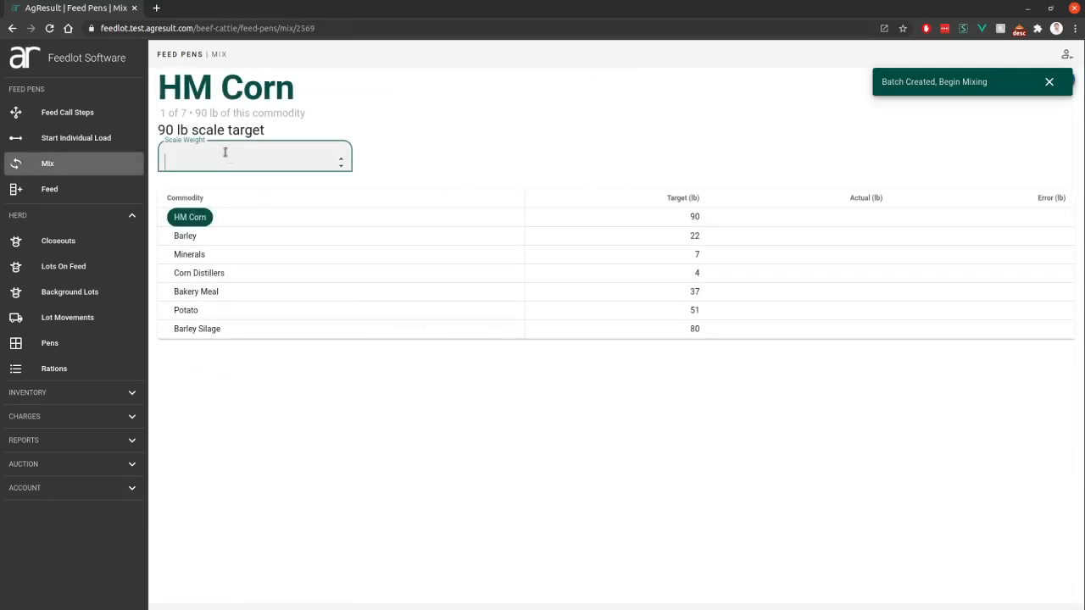
# Record scale weights of 90 for HM Corn, 112 for Barley and 120 for Minerals in the new Pen 2 load
pyautogui.write('90')
pyautogui.press('Return')
pyautogui.write('112')
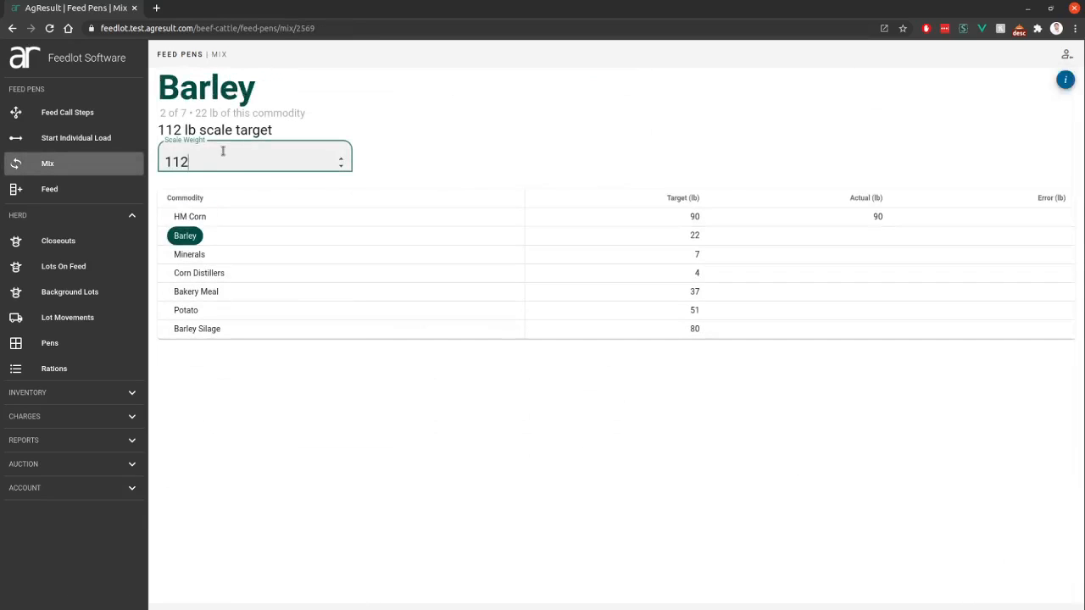
pyautogui.press('Return')
pyautogui.write('120')
pyautogui.press('Return')
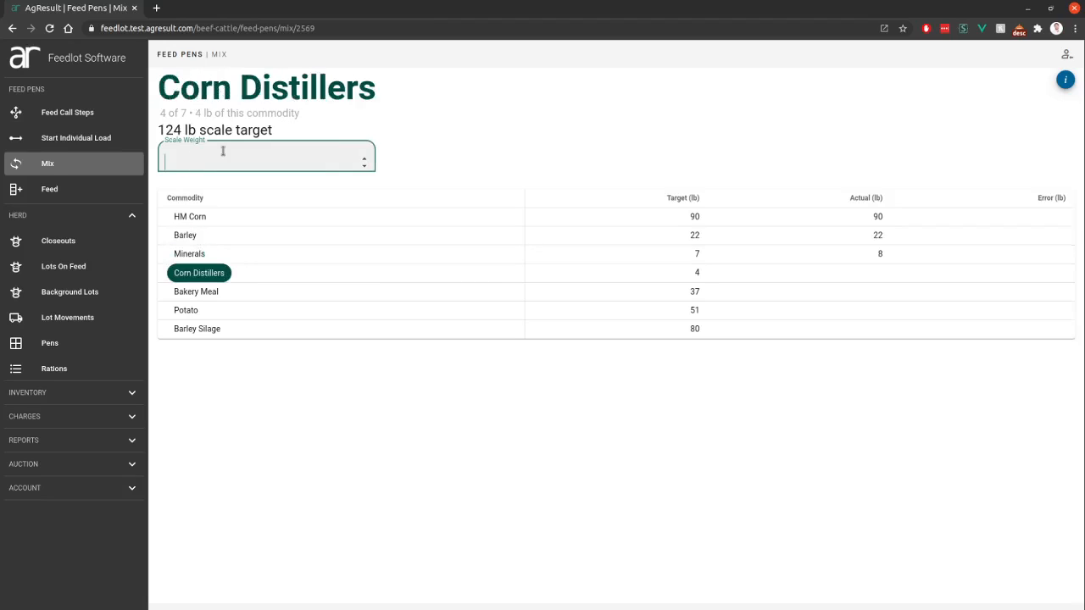
# Record scale weights of 130 for Corn Distillers, 170 for Bakery Meal and 230 for Potato, ignoring the tolerance warnings
pyautogui.write('130')
pyautogui.press('Return')
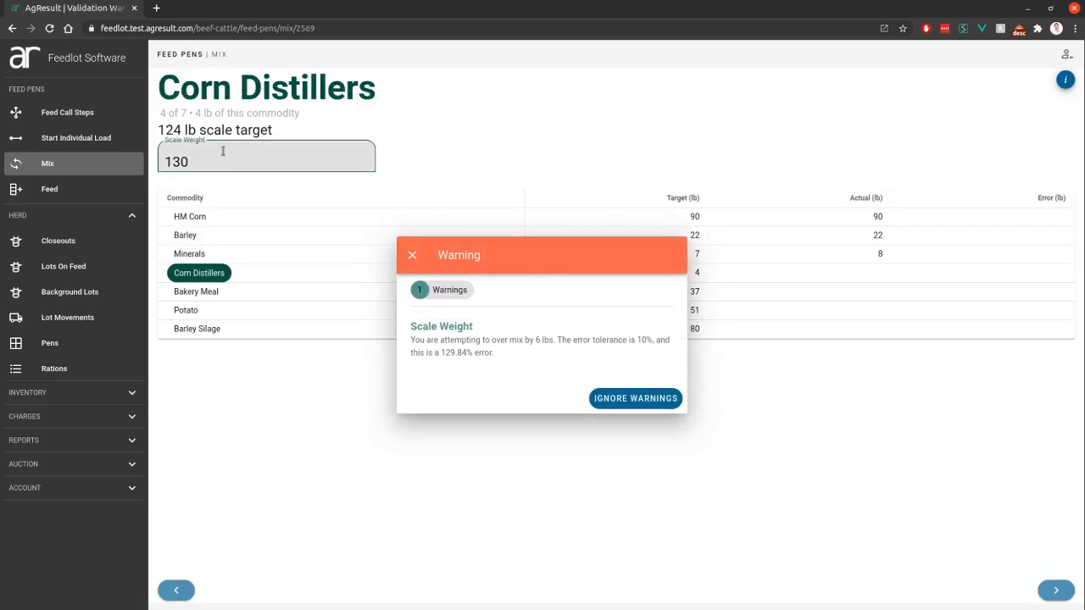
pyautogui.click(631, 398)
pyautogui.click(255, 155)
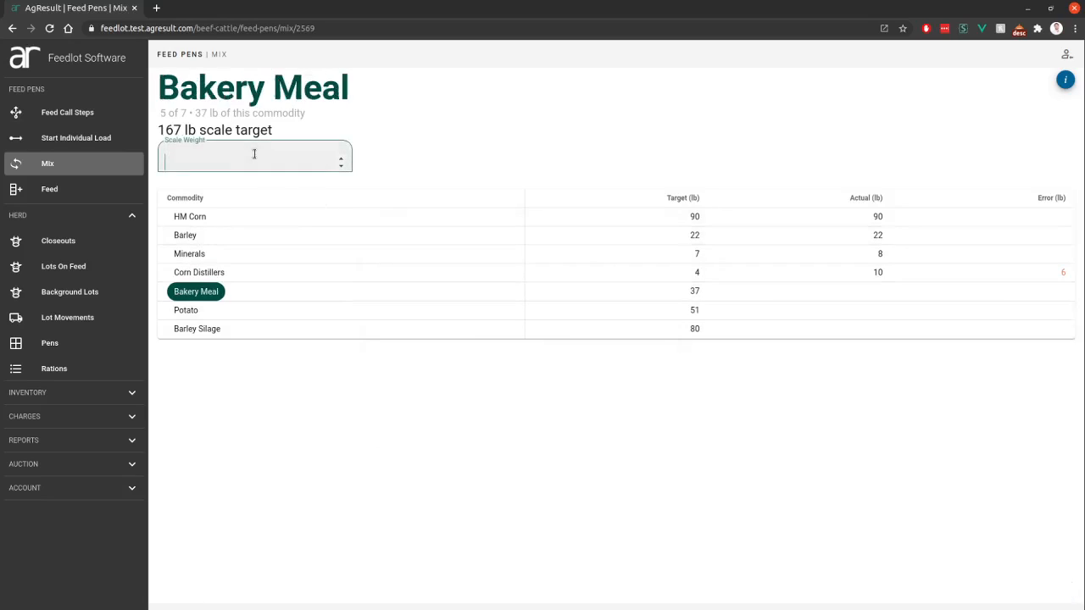
pyautogui.write('170')
pyautogui.press('Return')
pyautogui.write('230')
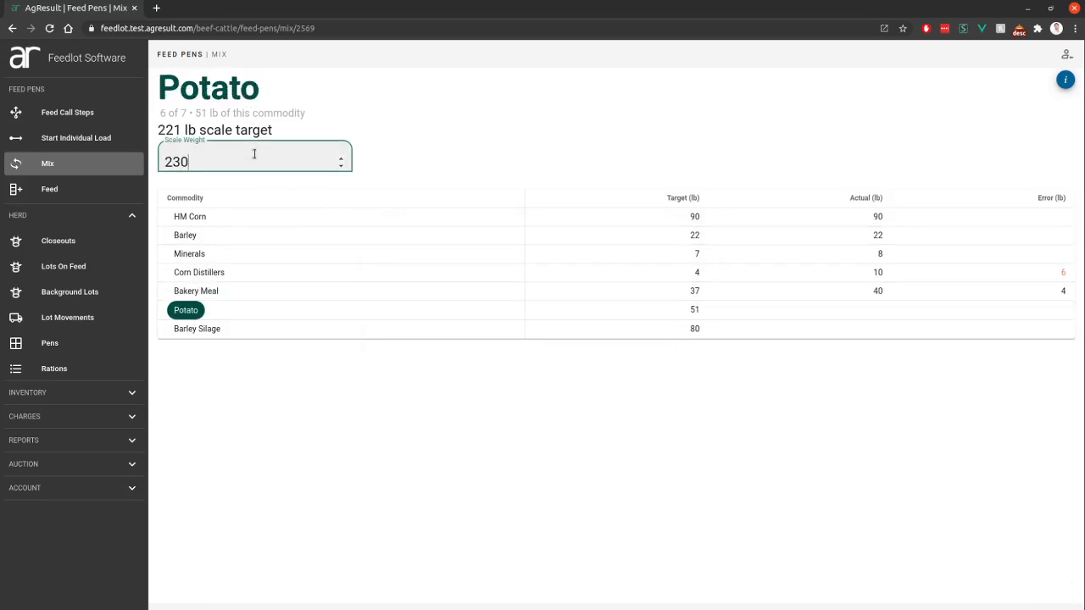
pyautogui.press('Return')
pyautogui.click(644, 398)
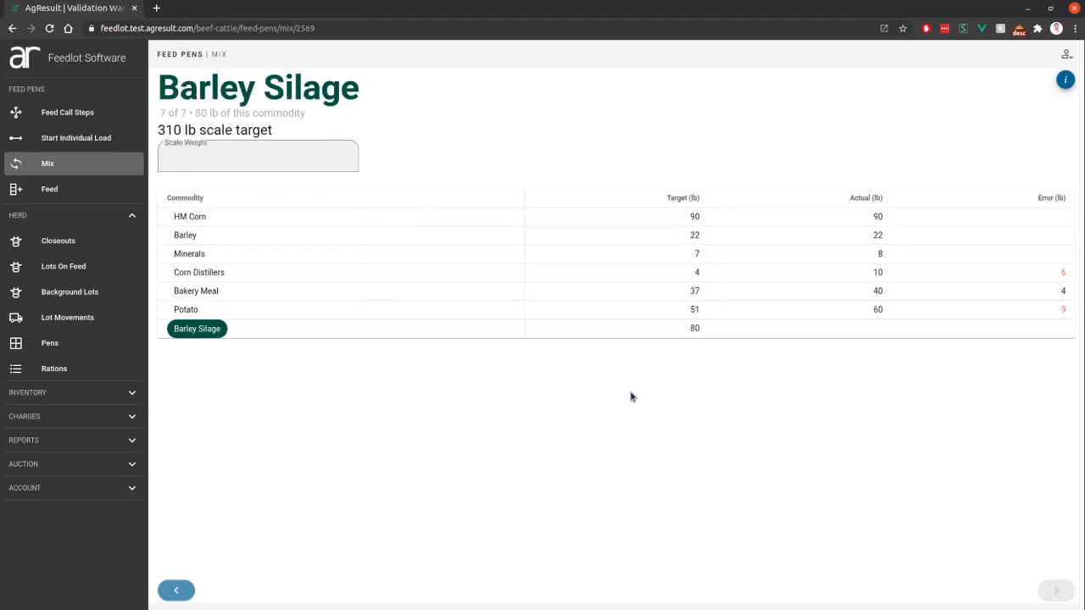
# Record a scale weight of 320 for Barley Silage despite the tolerance warning, and feed the whole load to Pen 2 with a scale weight of 0
pyautogui.click(340, 168)
pyautogui.write('320')
pyautogui.press('Return')
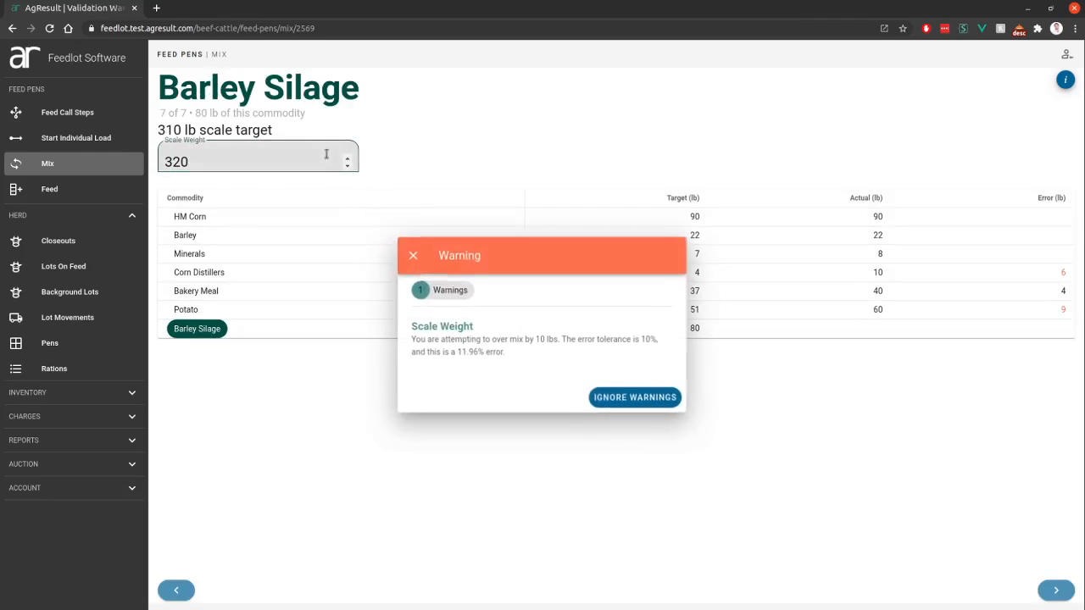
pyautogui.click(651, 403)
pyautogui.click(218, 159)
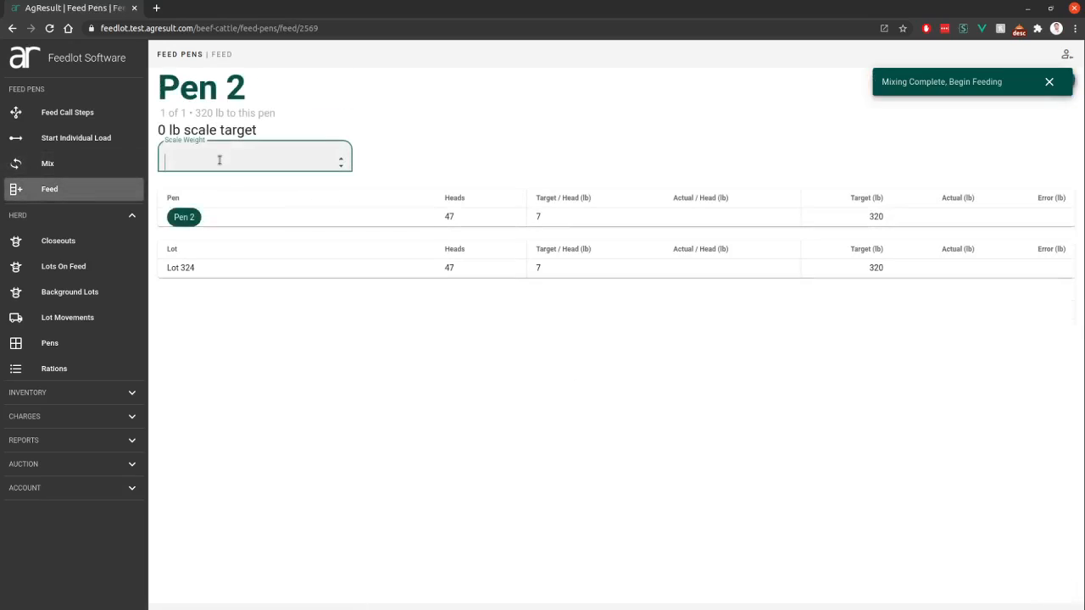
pyautogui.write('0')
pyautogui.press('Return')
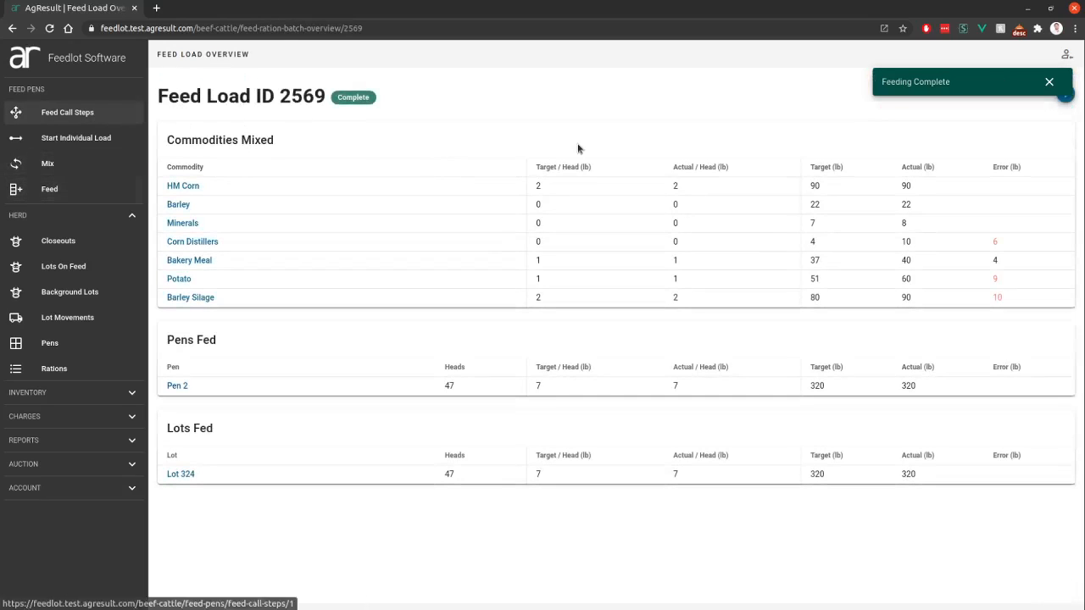
# Create a load from the Morning ration 60 feed call for Pen 3, keeping the target of 2000 pounds
pyautogui.click(60, 112)
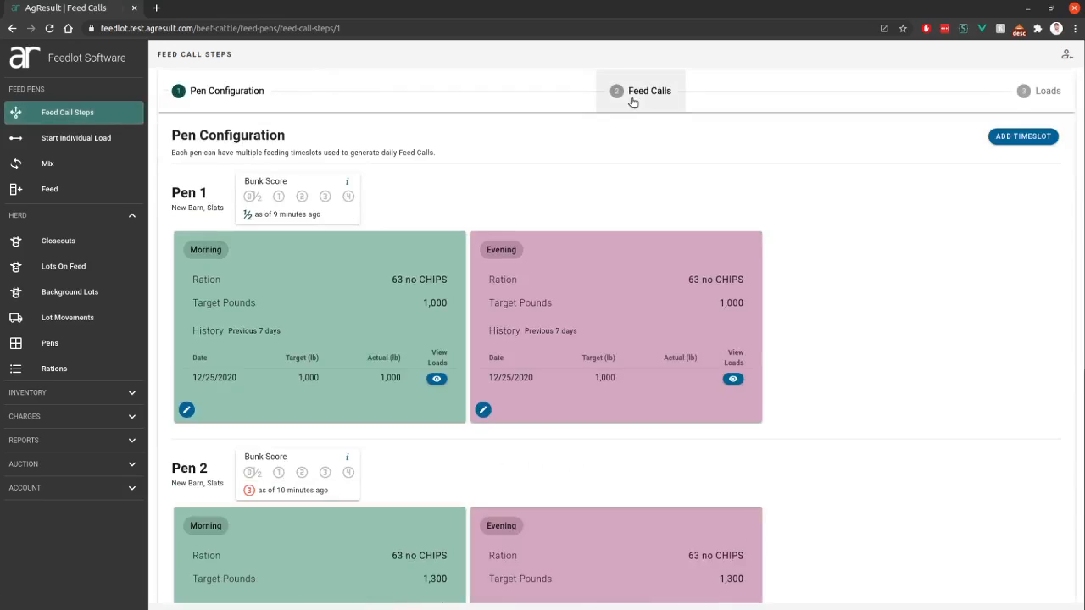
pyautogui.click(637, 98)
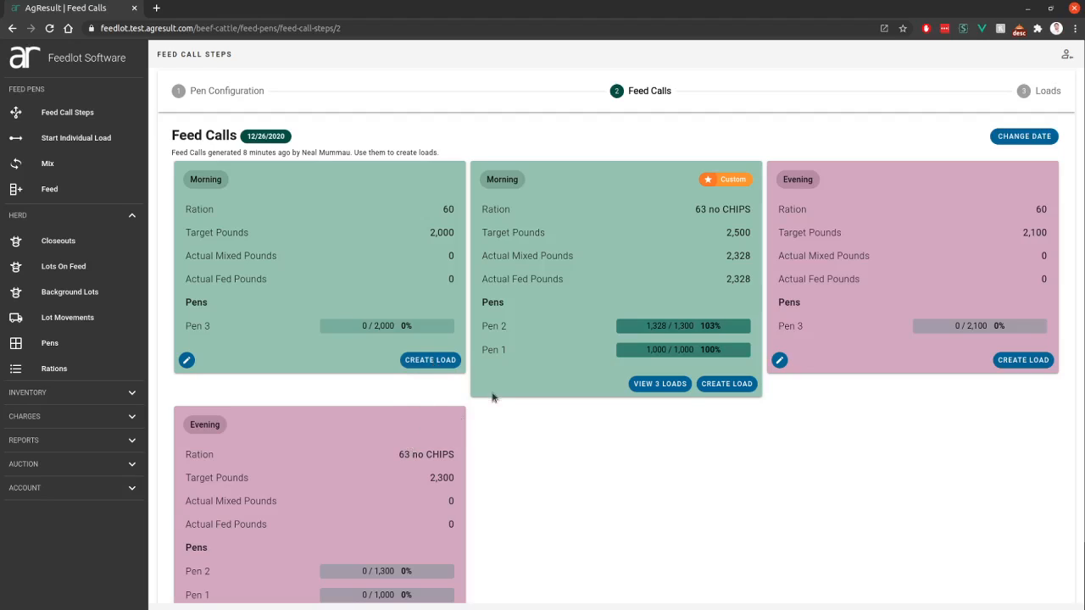
pyautogui.click(415, 362)
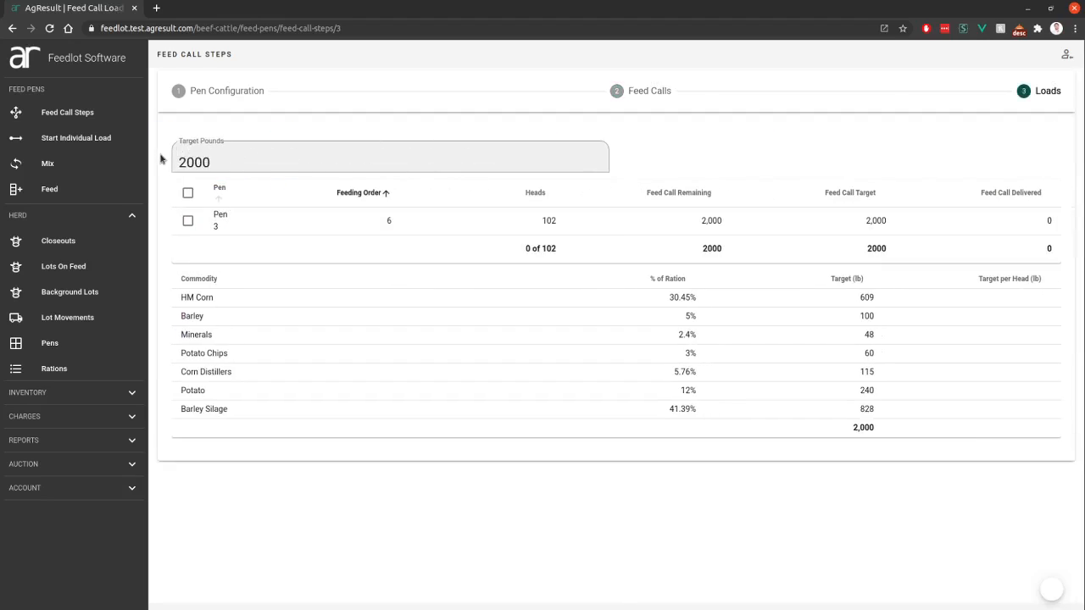
pyautogui.click(189, 194)
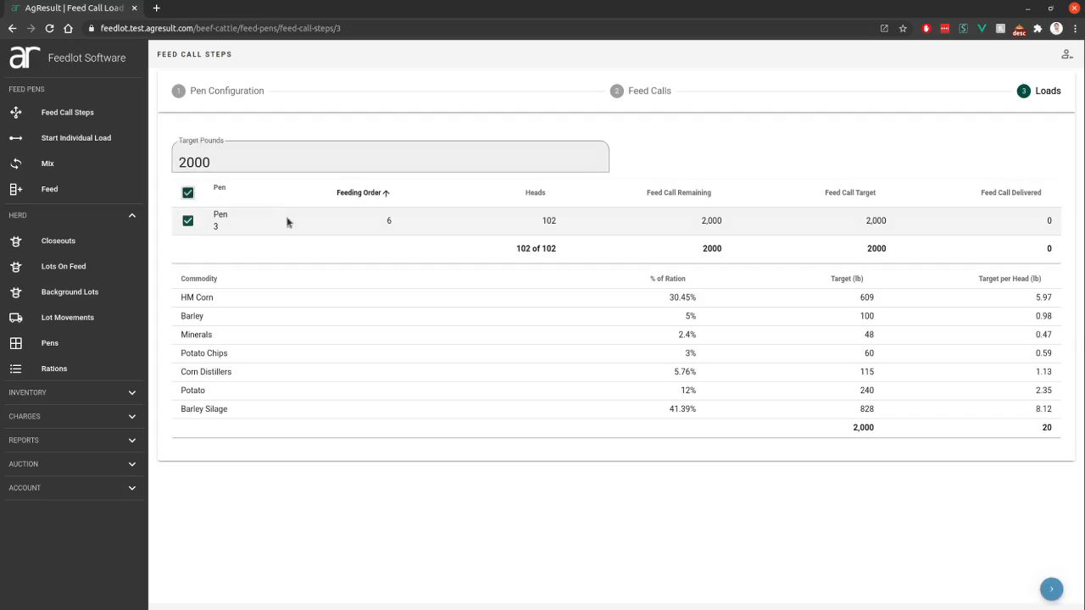
pyautogui.click(1042, 584)
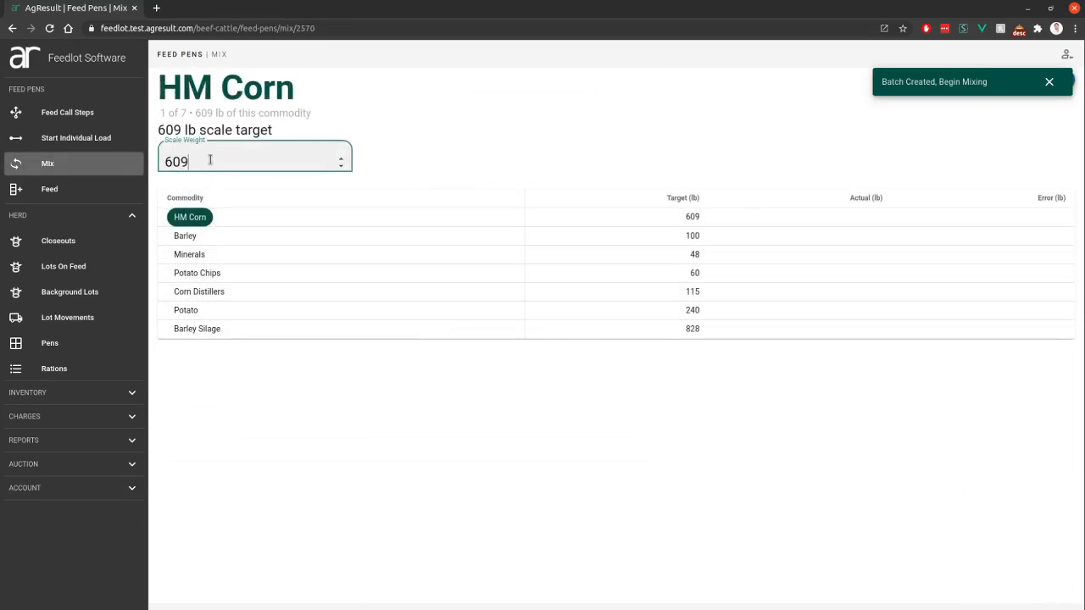
# Record scale weights of 609 for HM Corn, 709 for Barley and 758 for Minerals in the Pen 3 load
pyautogui.press('Return')
pyautogui.write('70')
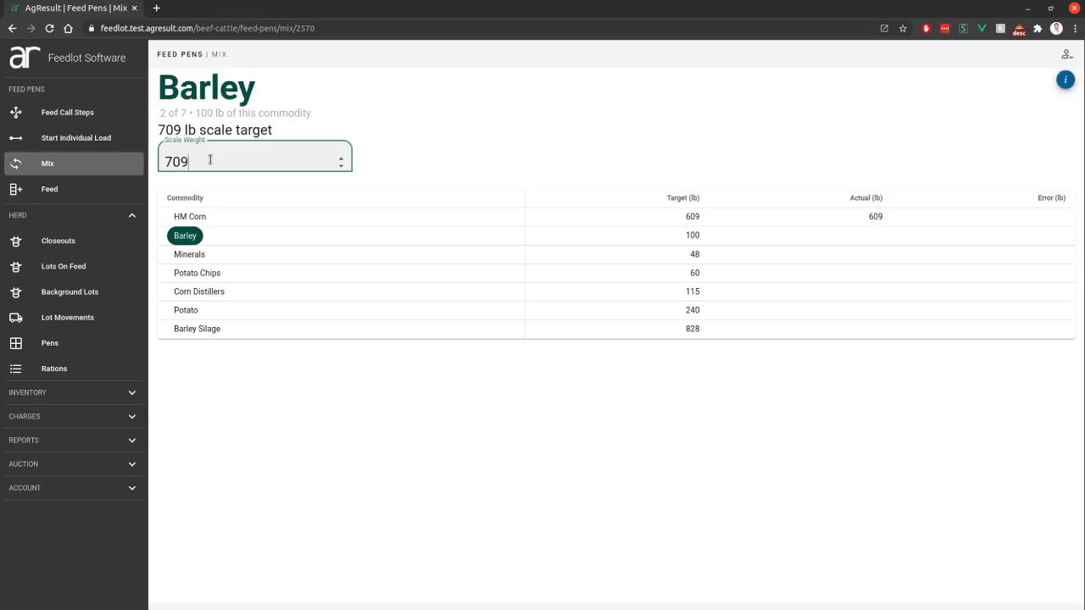
pyautogui.press('Return')
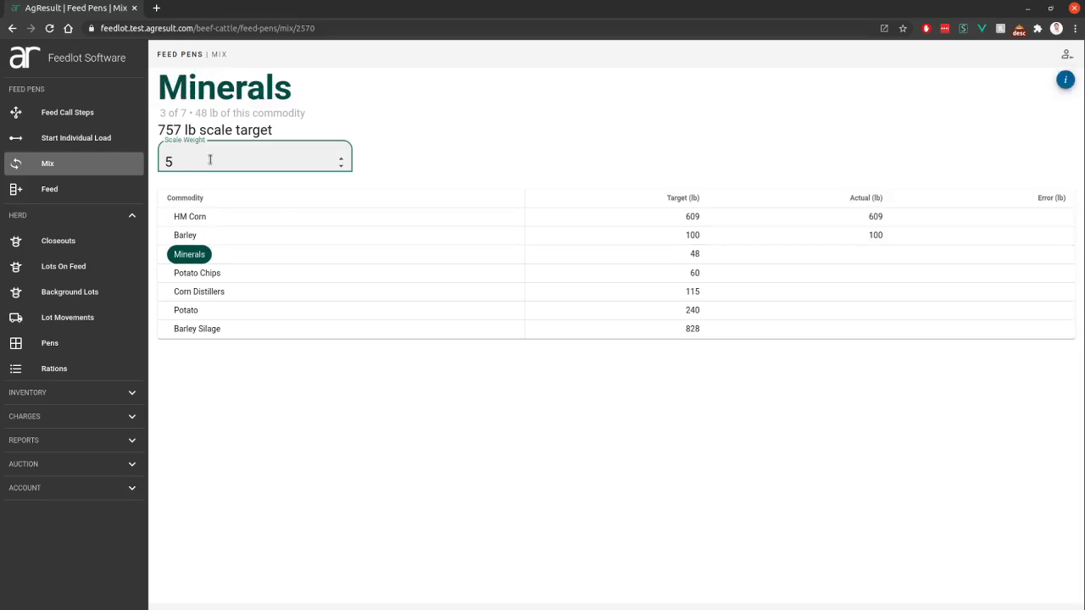
pyautogui.press('Return')
# Record scale weights of 820 for Potato Chips, 935 for Corn Distillers and 1200 for Potato, ignoring the tolerance warning
pyautogui.write('82')
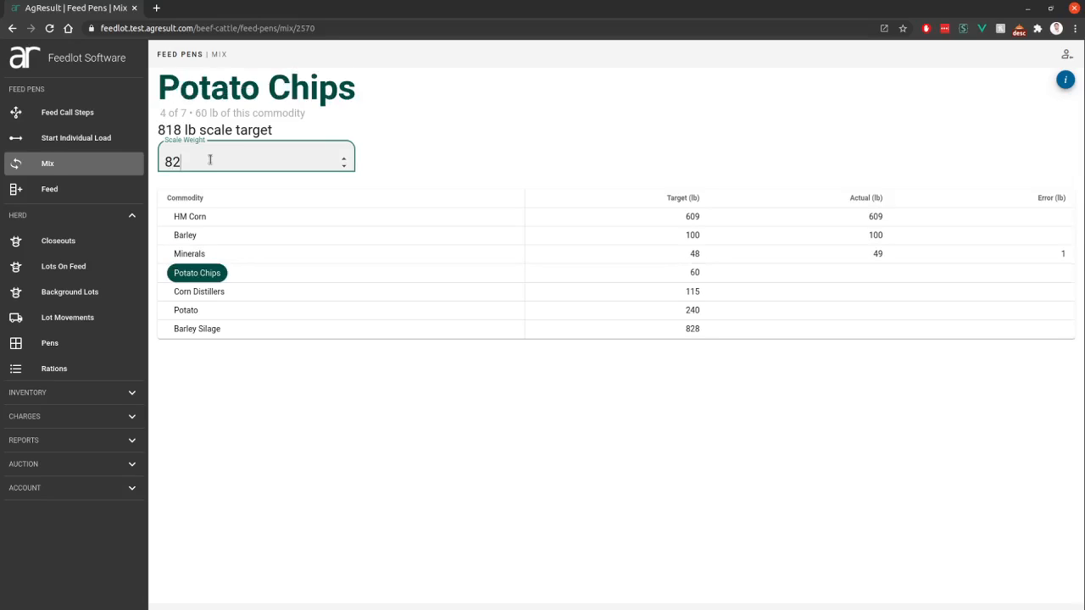
pyautogui.write('0')
pyautogui.press('Return')
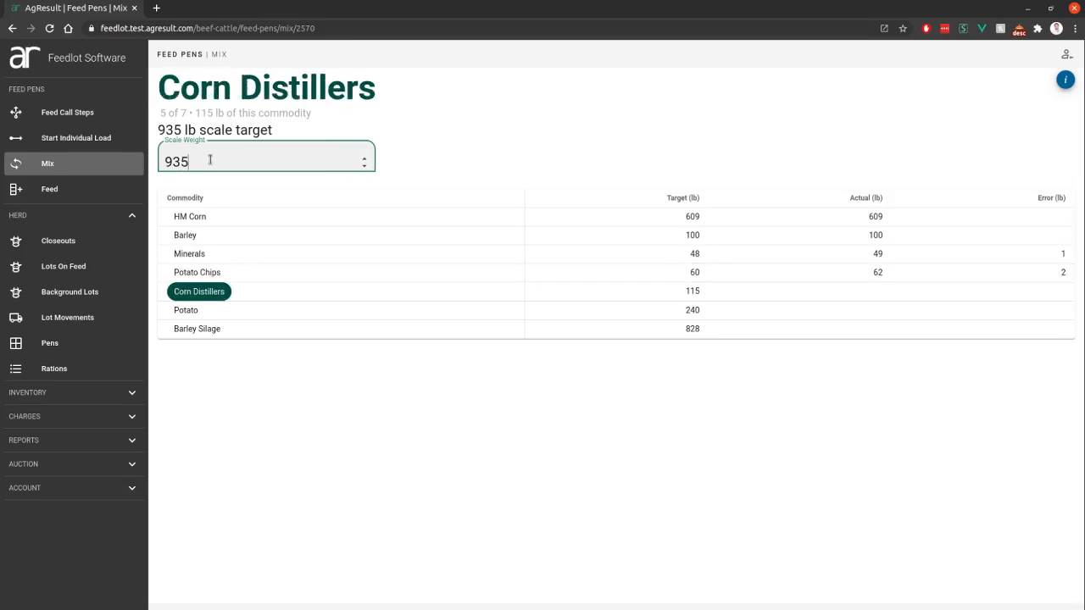
pyautogui.press('Return')
pyautogui.write('120')
pyautogui.press('Return')
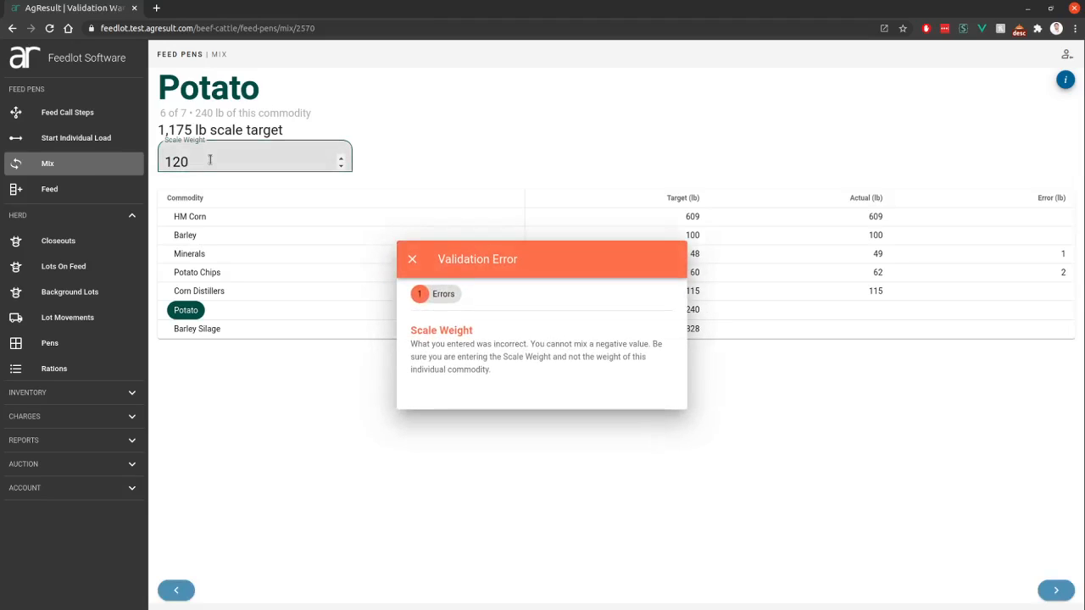
pyautogui.click(413, 256)
pyautogui.write('0')
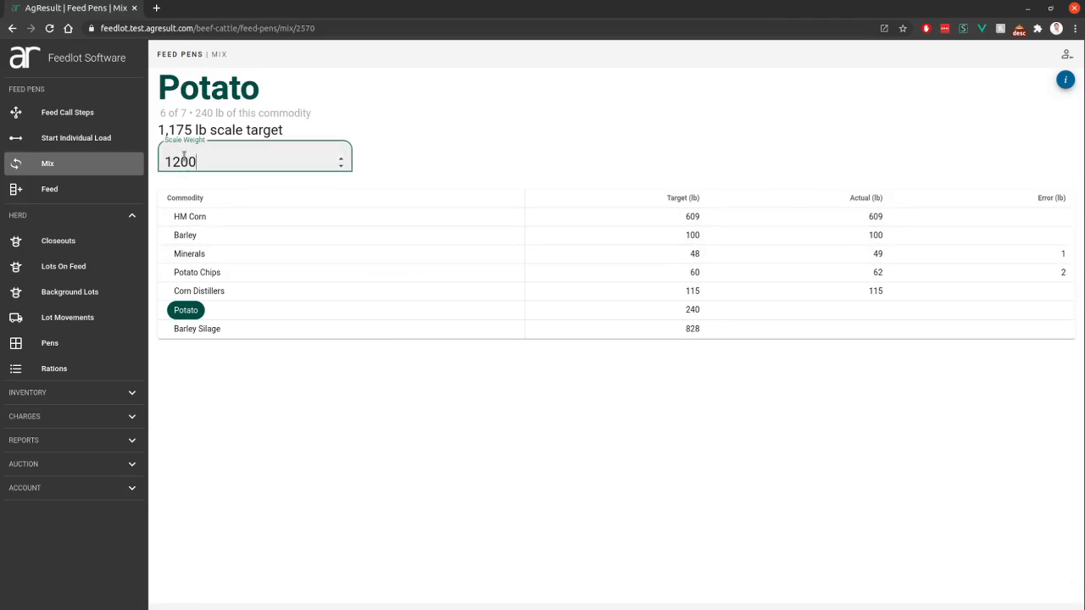
pyautogui.press('Return')
pyautogui.click(619, 397)
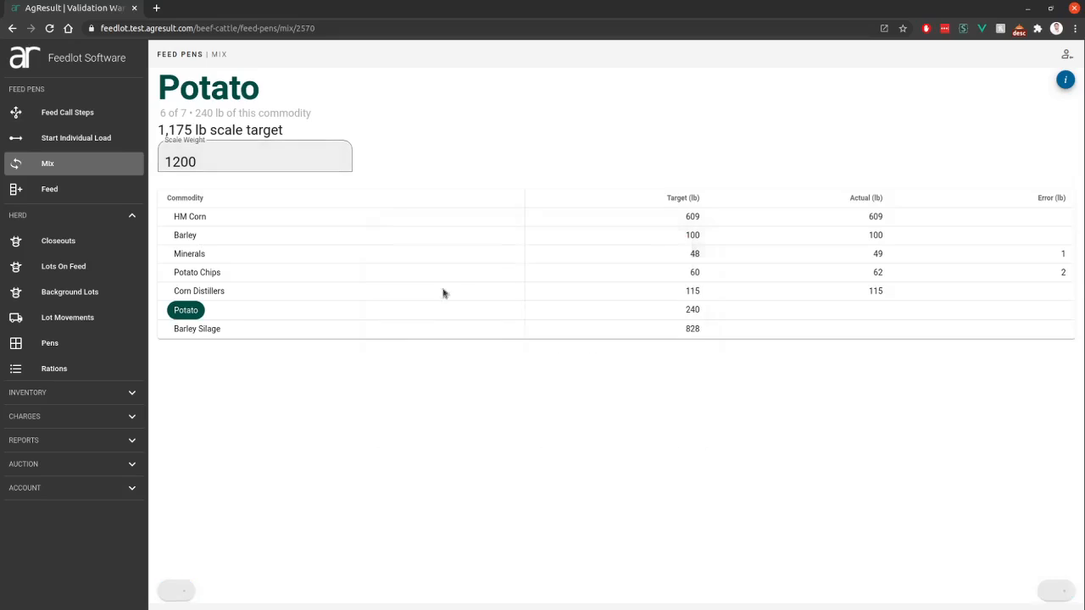
# Record a scale weight of 2028 for Barley Silage and feed the whole load to Pen 3 with a scale weight of 0
pyautogui.click(256, 157)
pyautogui.write('20289')
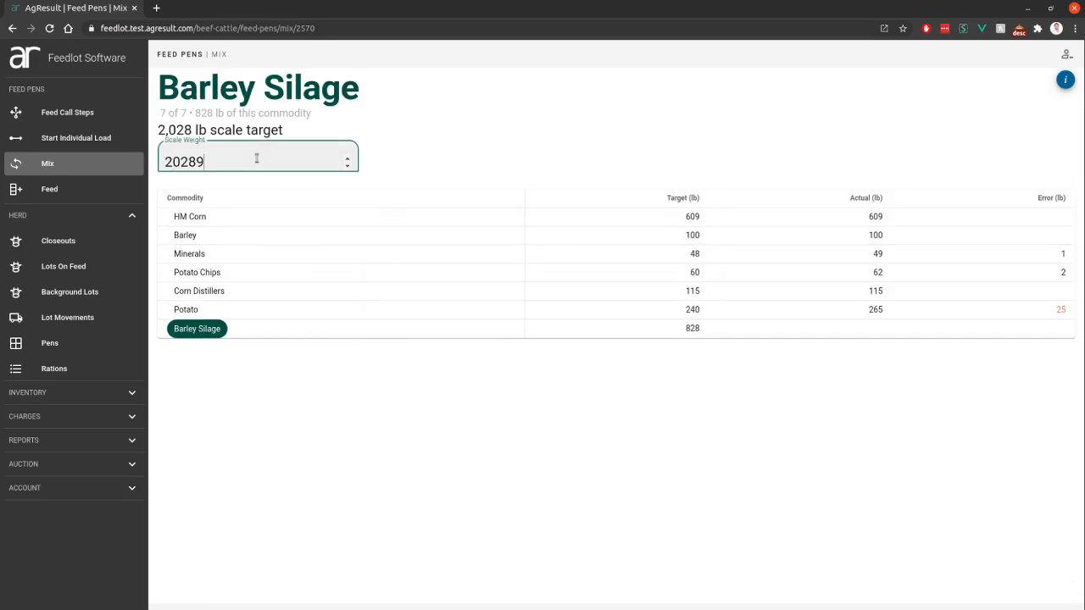
pyautogui.press('BackSpace')
pyautogui.press('Return')
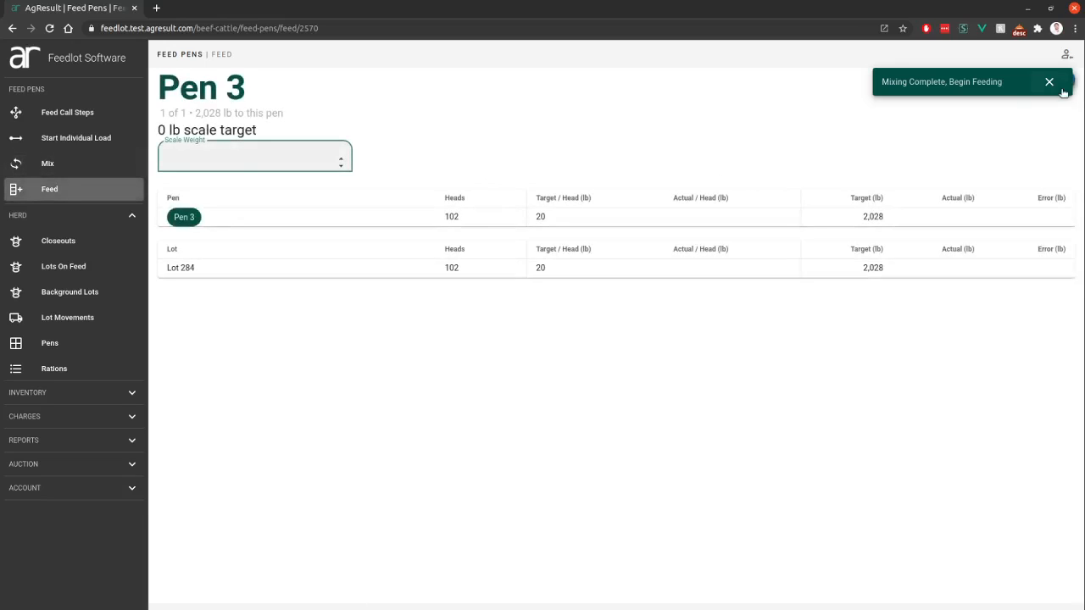
pyautogui.write('0')
pyautogui.press('Return')
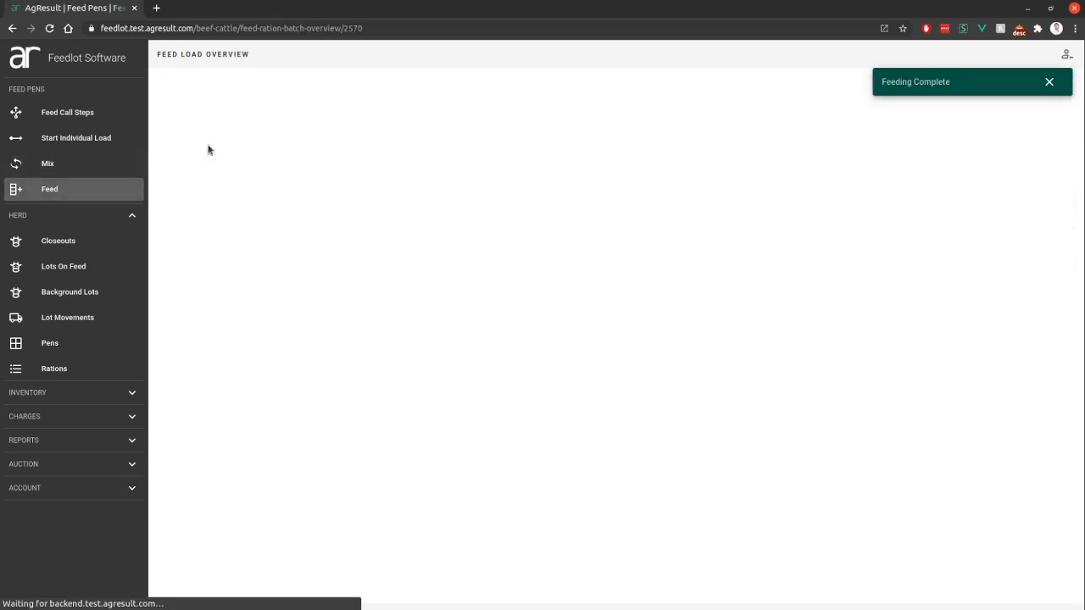
# Review the progress of the day's feed calls and the morning feeding history of Pens 1 and 2 in Pen Configuration
pyautogui.click(58, 113)
pyautogui.click(617, 98)
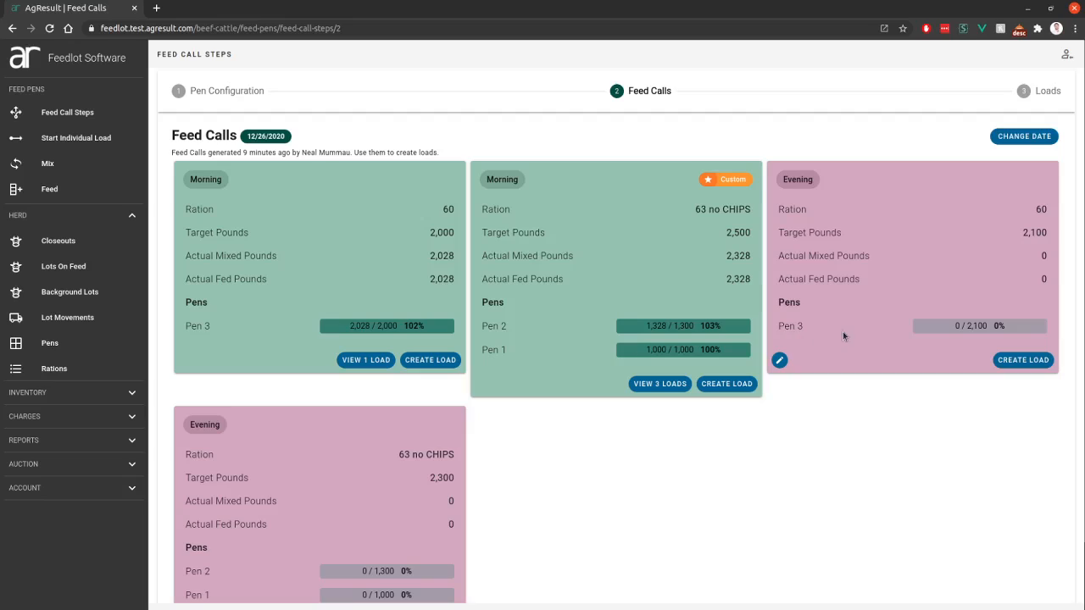
pyautogui.click(212, 103)
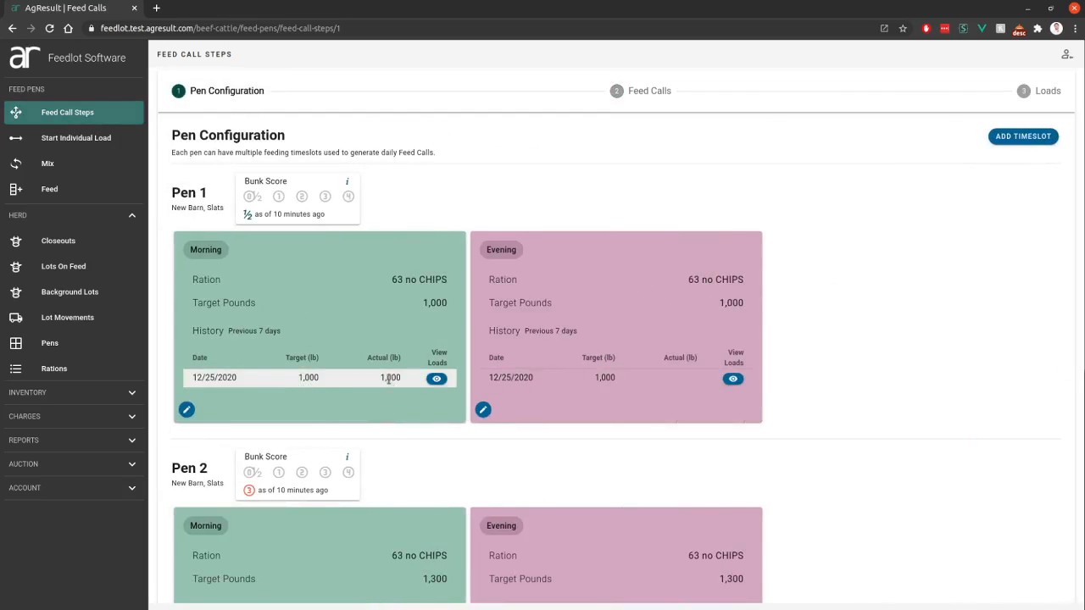
pyautogui.scroll(-2, 386, 379)
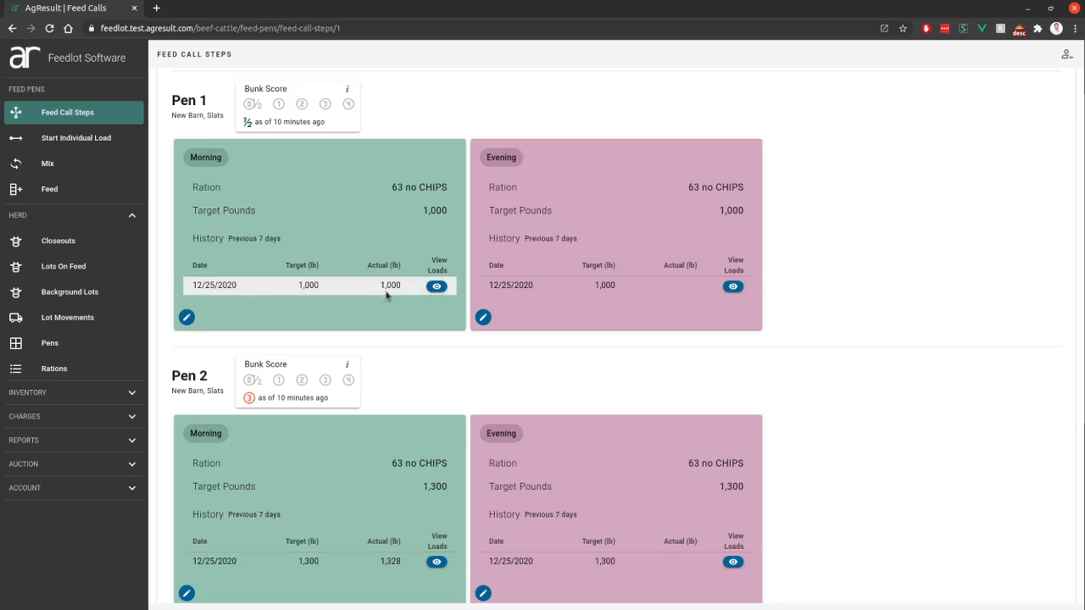
pyautogui.scroll(-1, 377, 291)
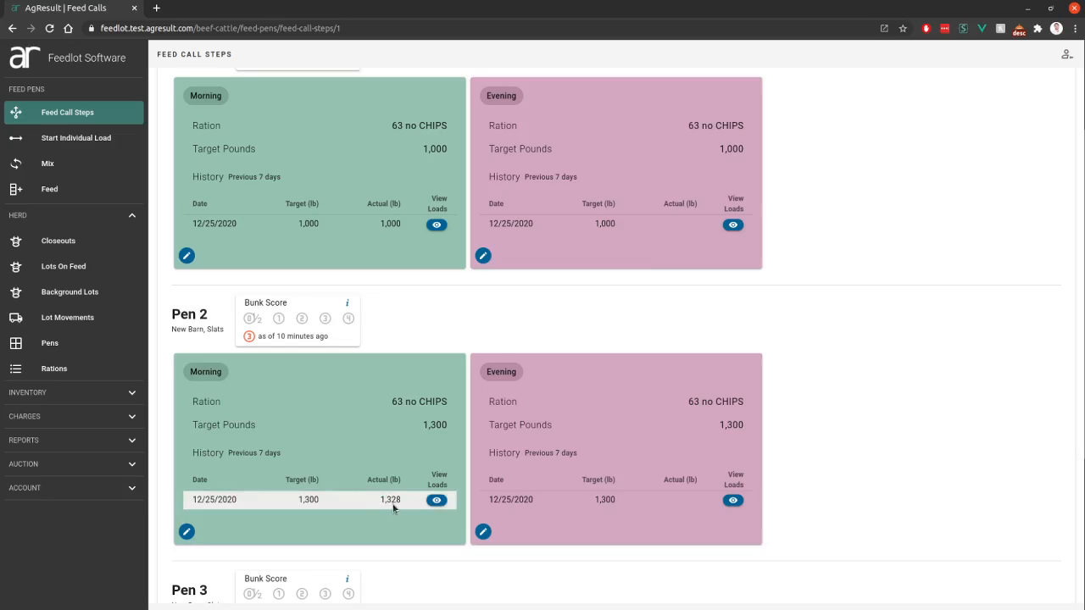
pyautogui.scroll(-1, 394, 506)
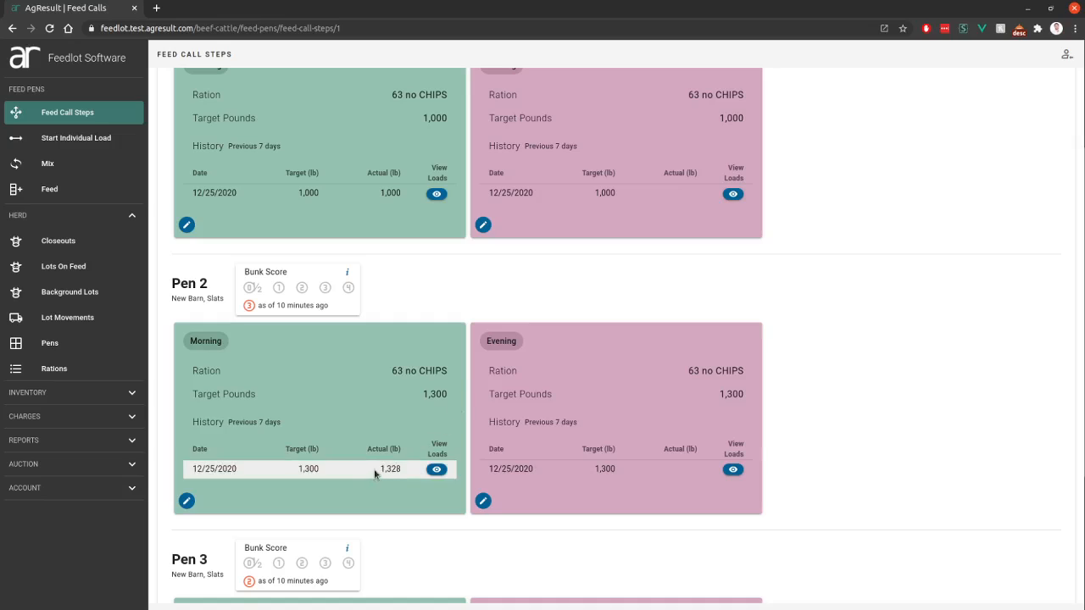
# Record a bunk score of 1 for Pen 2 and check its bunk score information
pyautogui.click(278, 287)
pyautogui.click(348, 303)
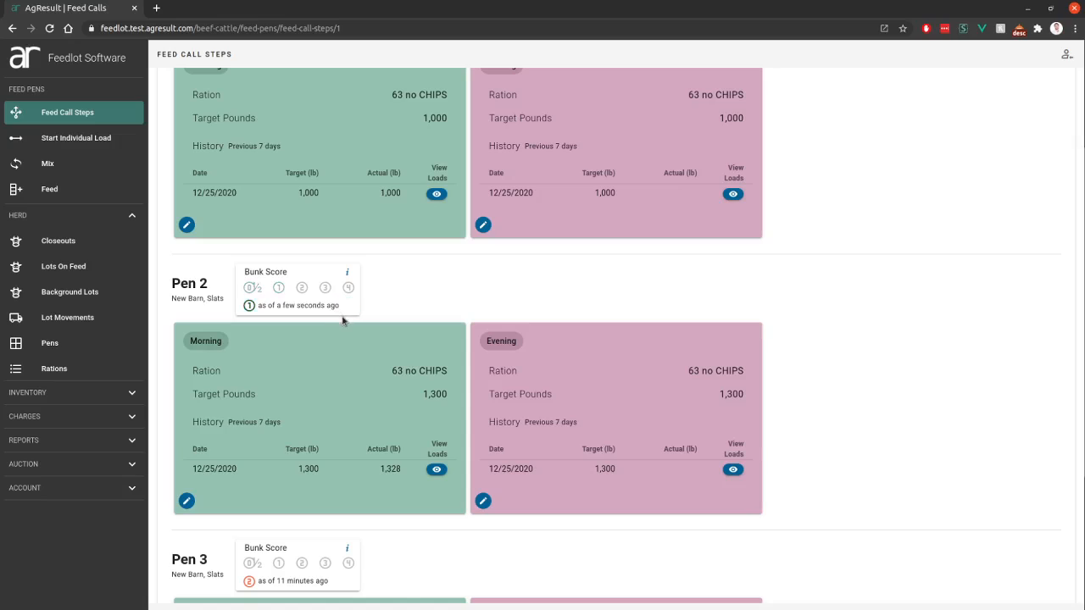
pyautogui.click(347, 272)
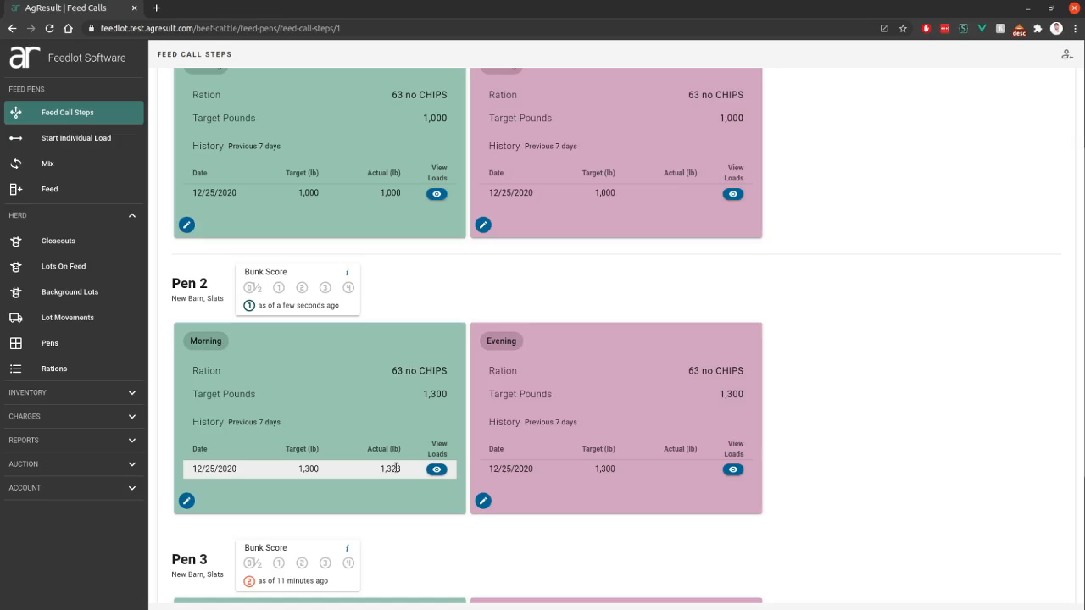
# Set the target pounds of Pen 2's Morning timeslot to 1350 and save the timeslot
pyautogui.click(187, 501)
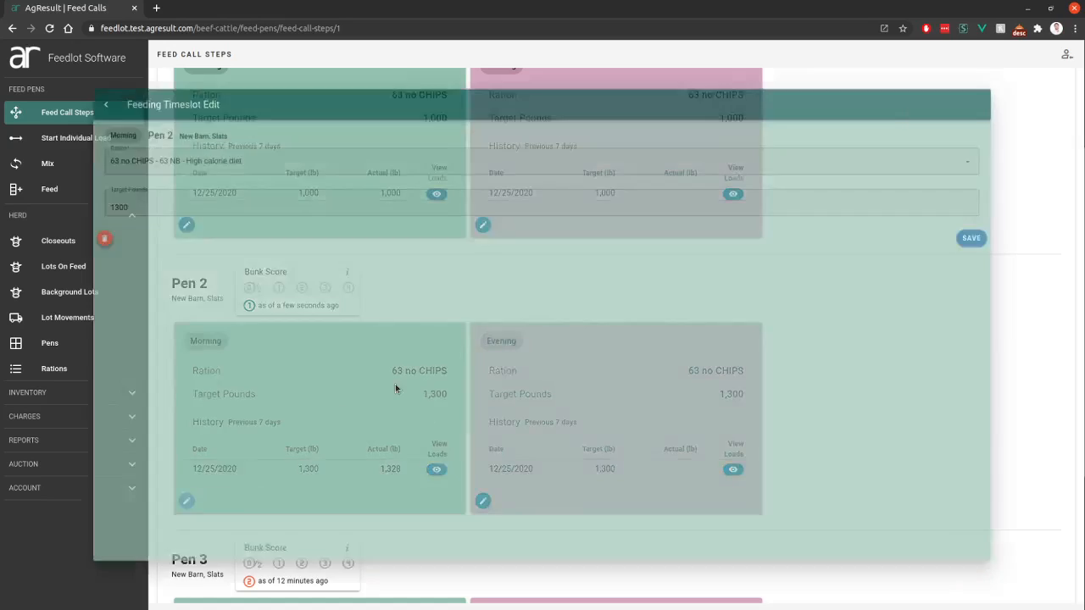
pyautogui.click(258, 188)
pyautogui.hotkey('ctrl', 'a')
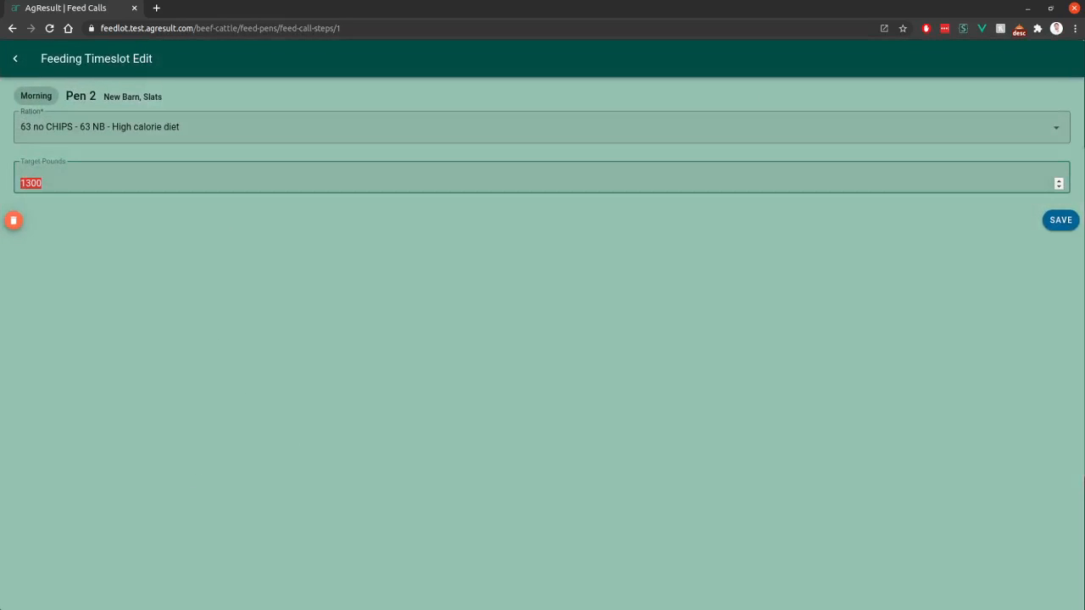
pyautogui.write('135')
pyautogui.click(1060, 220)
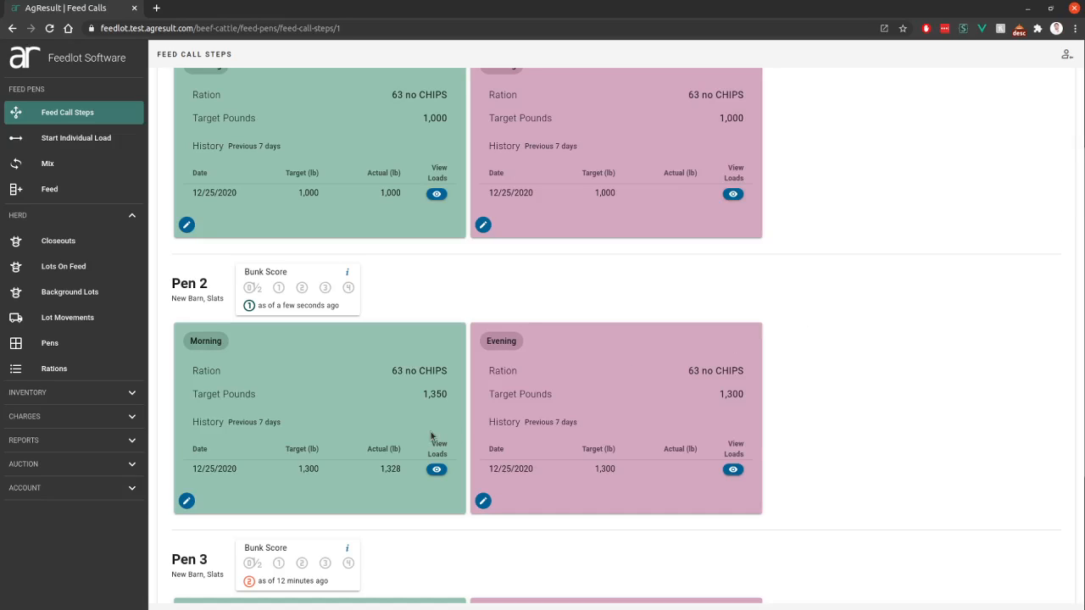
pyautogui.scroll(-2, 400, 419)
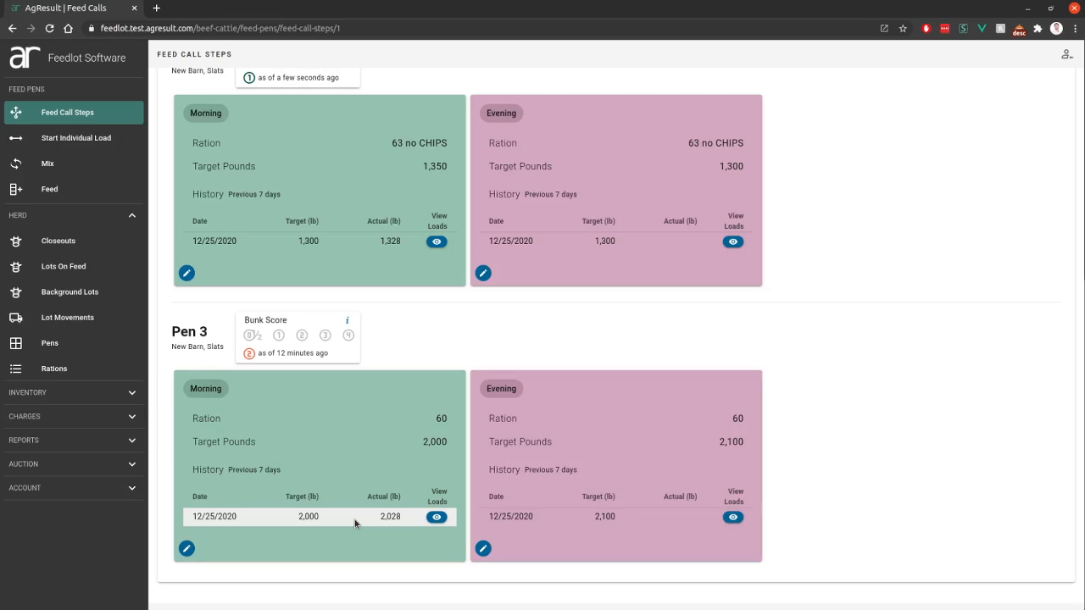
pyautogui.scroll(5, 488, 271)
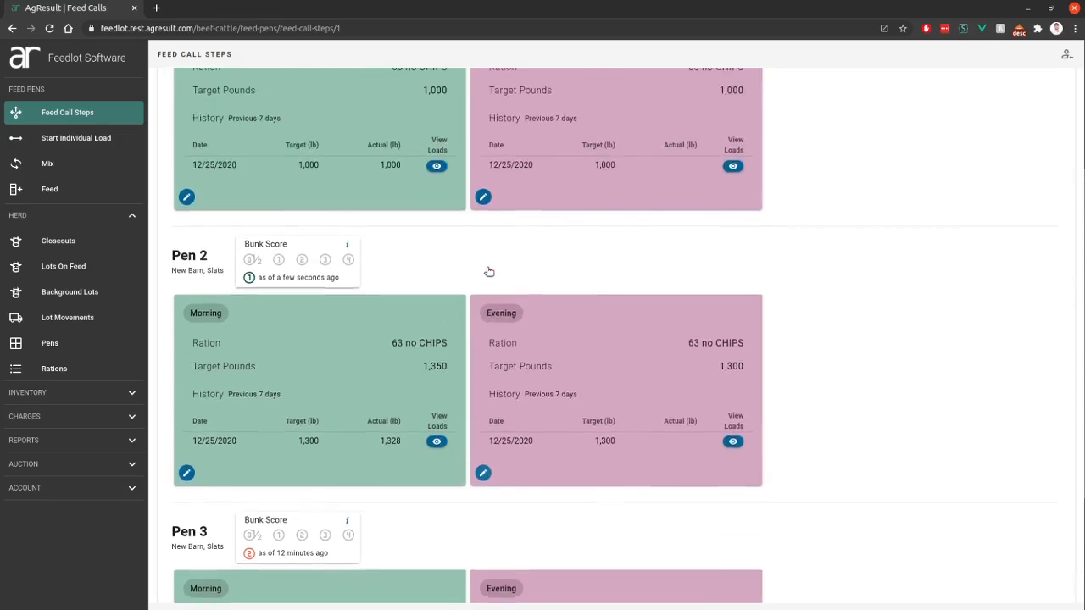
pyautogui.scroll(1, 488, 271)
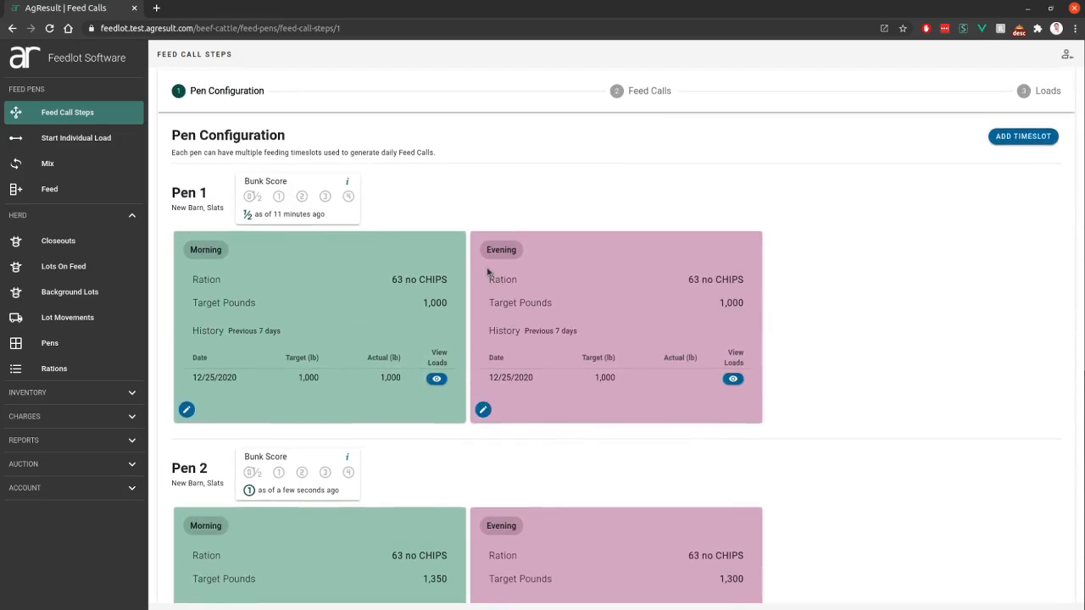